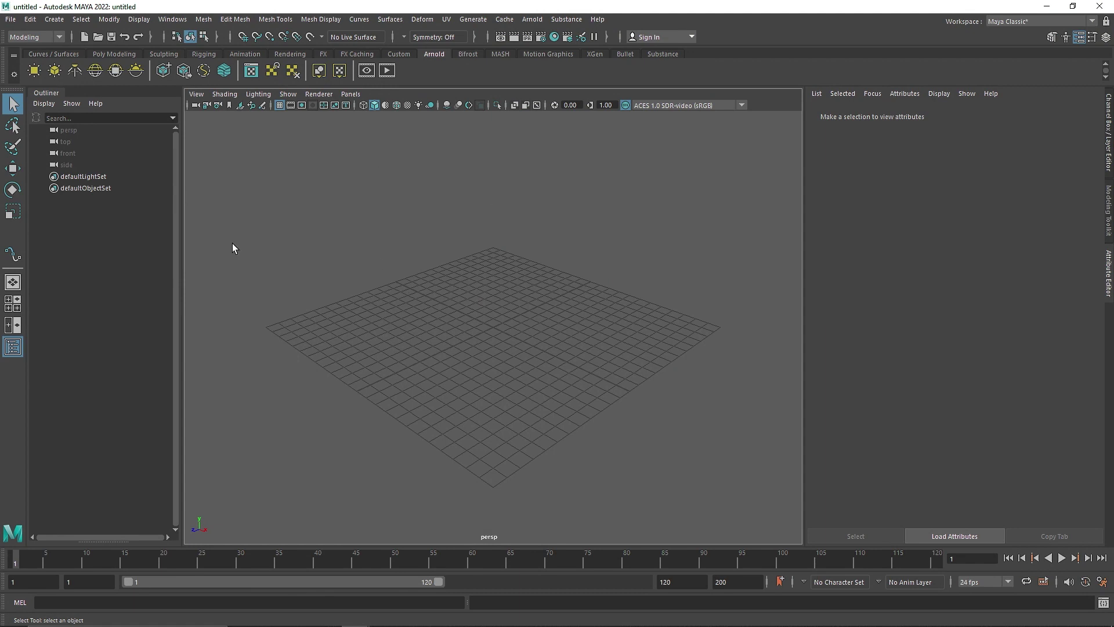
Create a polygon sphere at the centre of the grid
{"action": "left_click", "coordinate": [114, 54]}
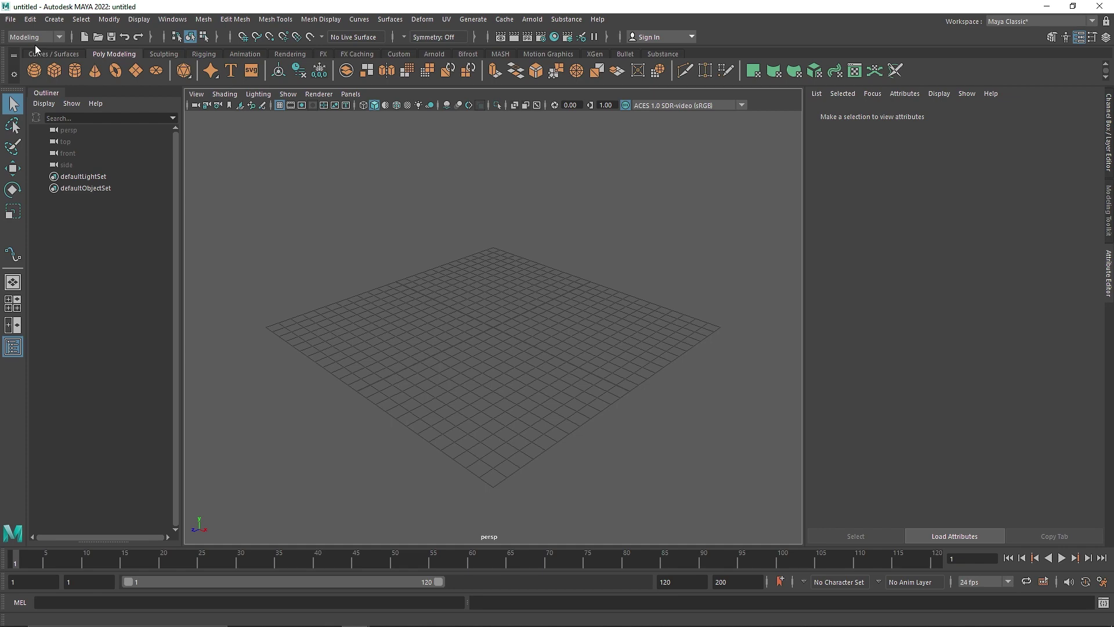
{"action": "left_click", "coordinate": [34, 70]}
{"action": "key", "text": "f"}
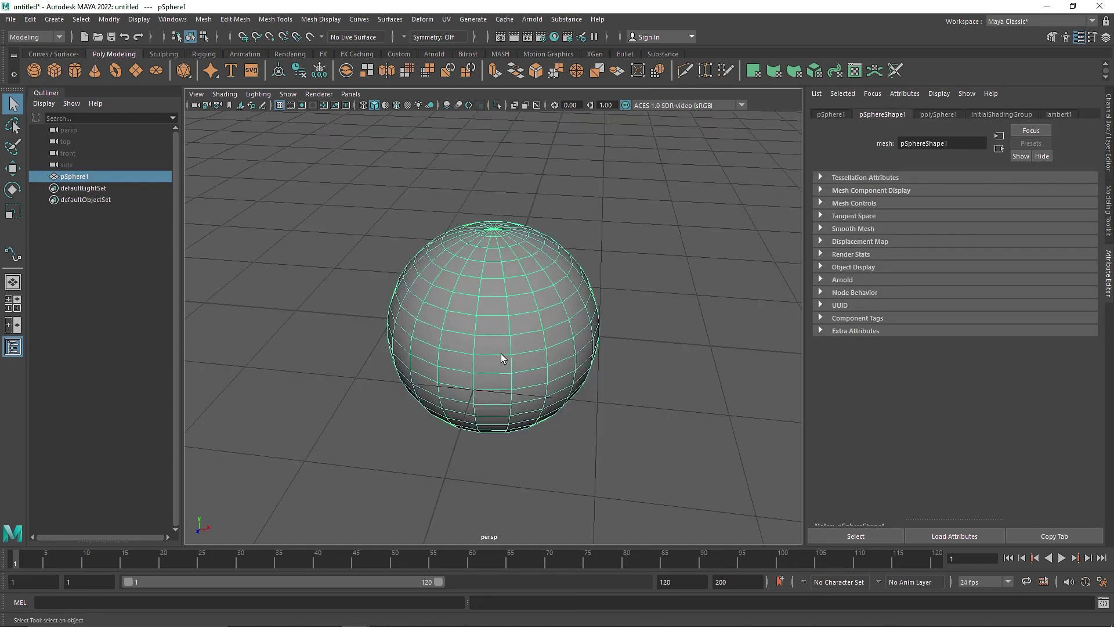
Set the playback range to run from frame 1 to frame 200
{"action": "left_click_drag", "start_coordinate": [437, 578], "coordinate": [653, 579]}
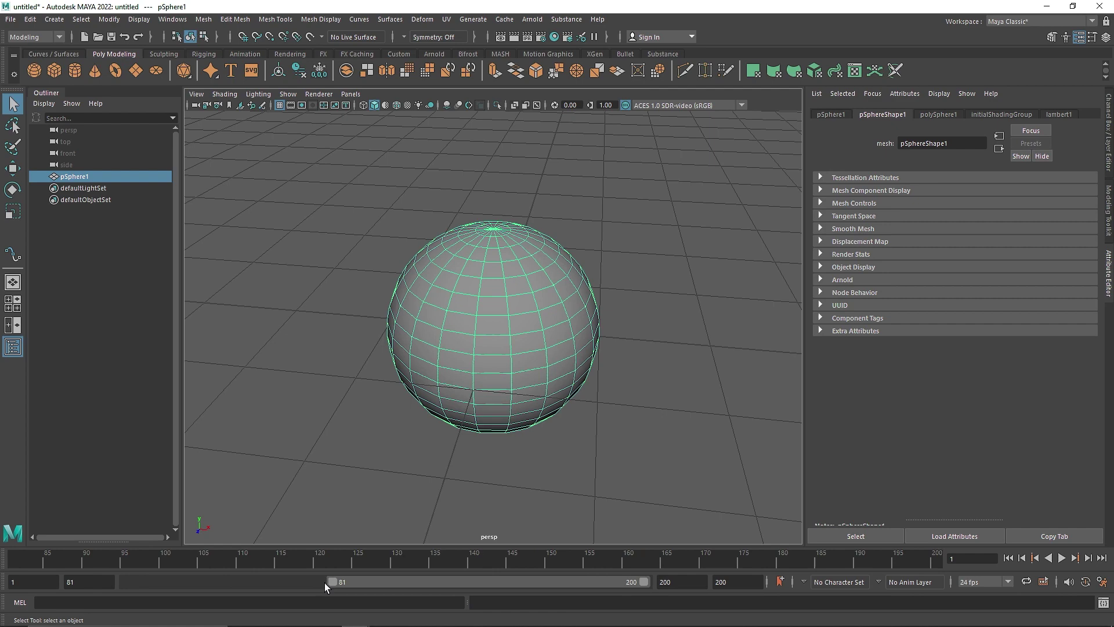
{"action": "left_click_drag", "start_coordinate": [330, 582], "coordinate": [0, 569]}
Set the polygon sphere's radius to 4
{"action": "scroll", "coordinate": [534, 365], "scroll_direction": "down", "scroll_amount": 6}
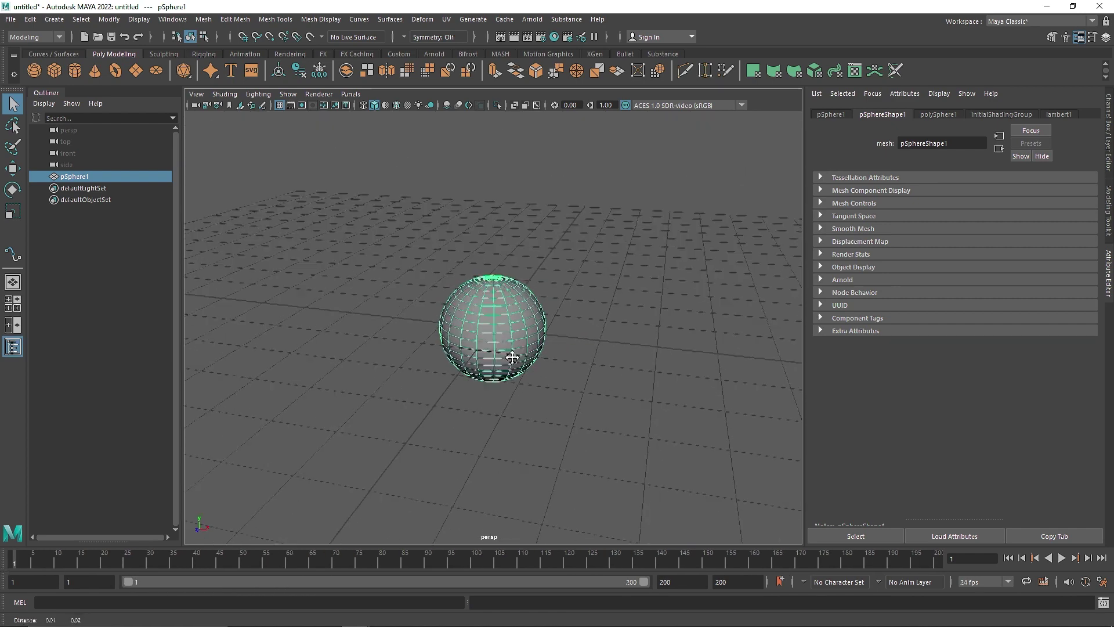
{"action": "key", "text": "ctrl+a"}
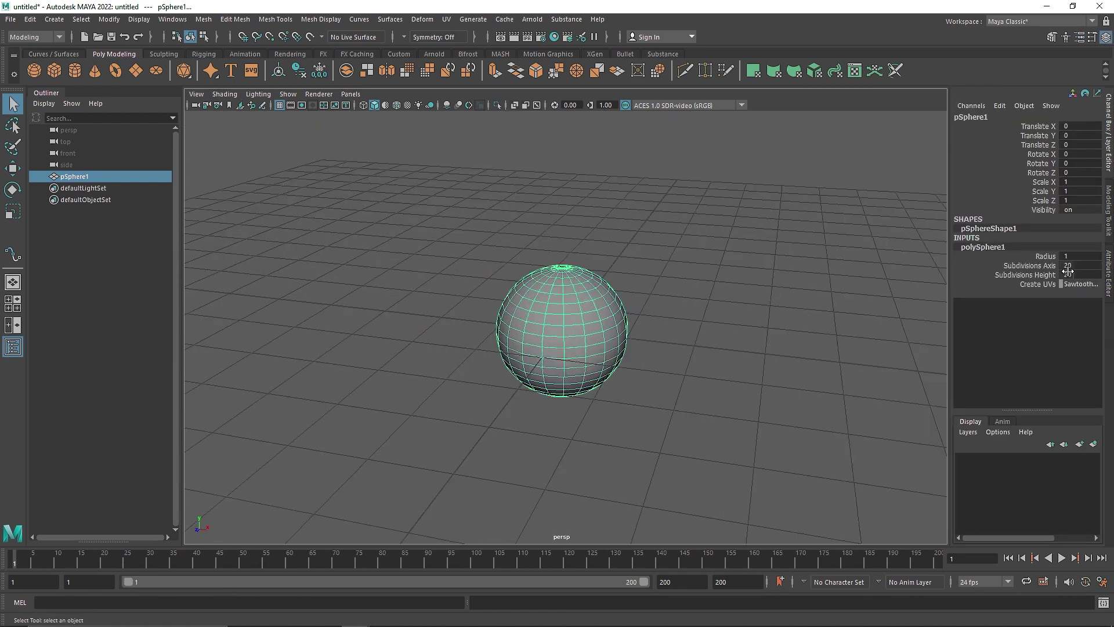
{"action": "left_click", "coordinate": [1074, 257]}
{"action": "double_click", "coordinate": [1075, 257]}
{"action": "key", "text": "Return"}
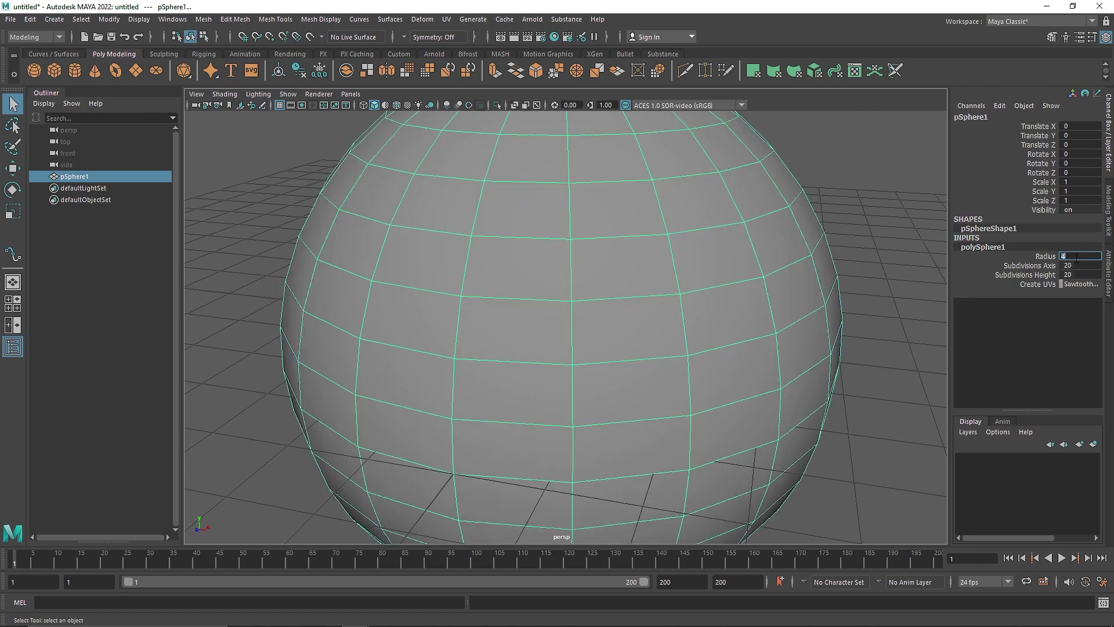
{"action": "scroll", "coordinate": [474, 346], "scroll_direction": "down", "scroll_amount": 5}
{"action": "left_click_drag", "start_coordinate": [473, 346], "coordinate": [534, 371], "text": "alt"}
{"action": "scroll", "coordinate": [599, 340], "scroll_direction": "down", "scroll_amount": 2}
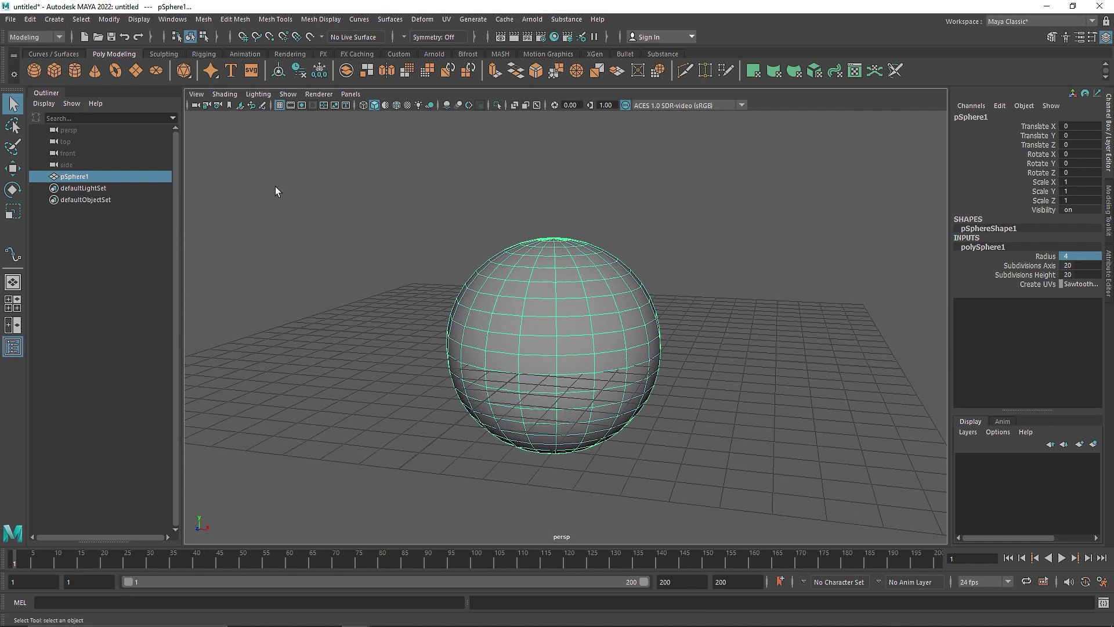
Switch the menu set from Modeling to FX
{"action": "left_click", "coordinate": [36, 36]}
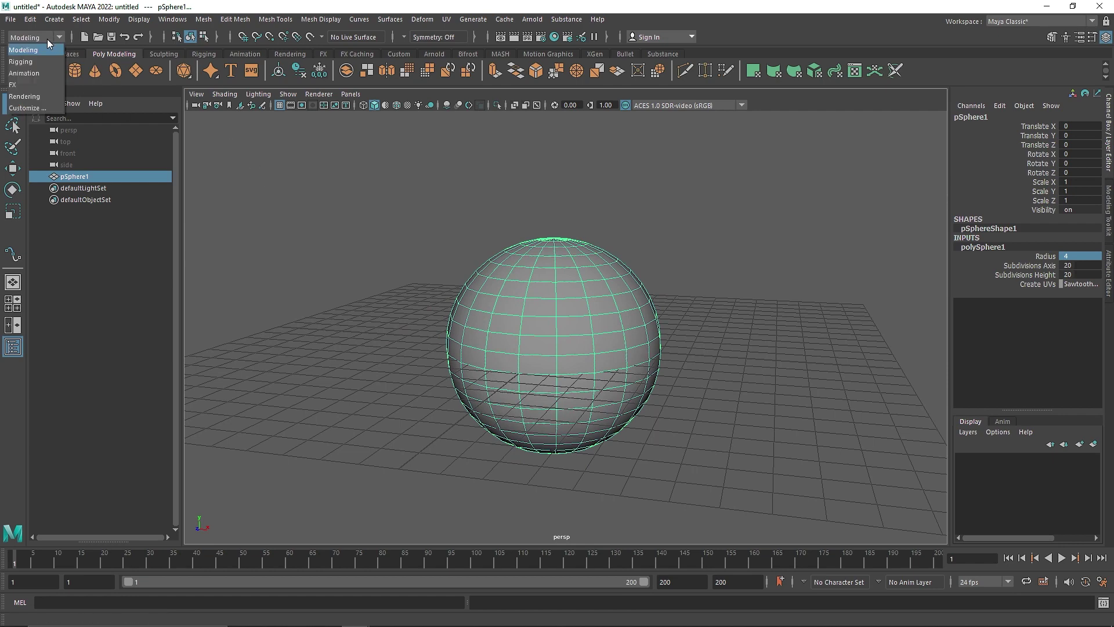
{"action": "left_click", "coordinate": [23, 84]}
{"action": "left_click", "coordinate": [304, 20]}
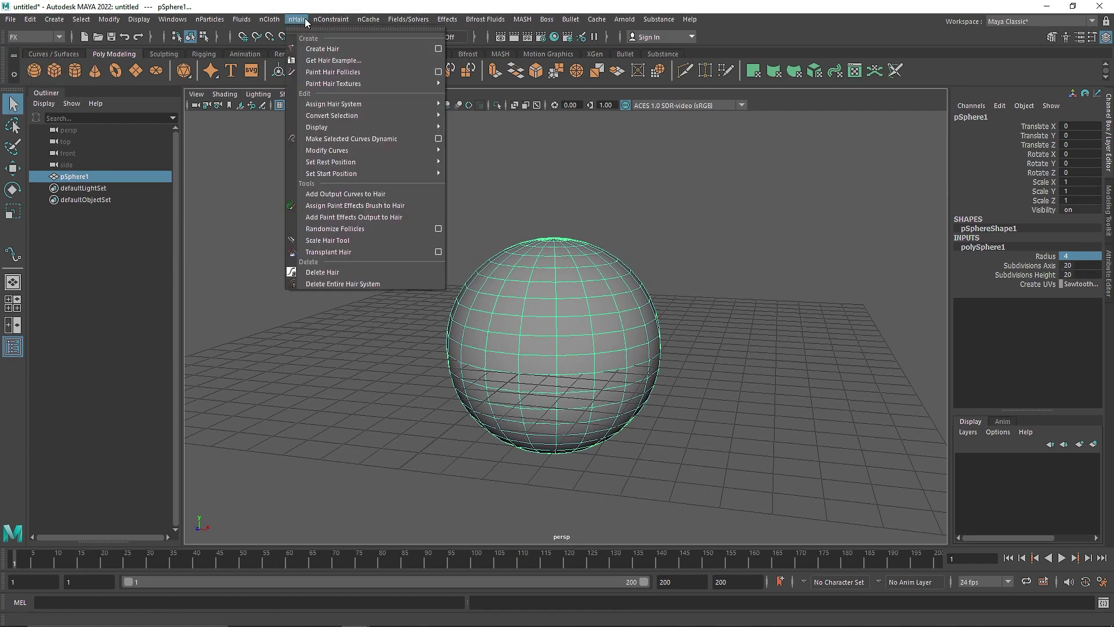
{"action": "left_click", "coordinate": [613, 177]}
Create nHair on the sphere through the Create Hair options, with the output set to Paint Effects
{"action": "middle_click_drag", "start_coordinate": [622, 276], "coordinate": [597, 301], "text": "alt"}
{"action": "left_click_drag", "start_coordinate": [583, 298], "coordinate": [522, 285], "text": "alt"}
{"action": "left_click", "coordinate": [520, 283]}
{"action": "left_click", "coordinate": [297, 19]}
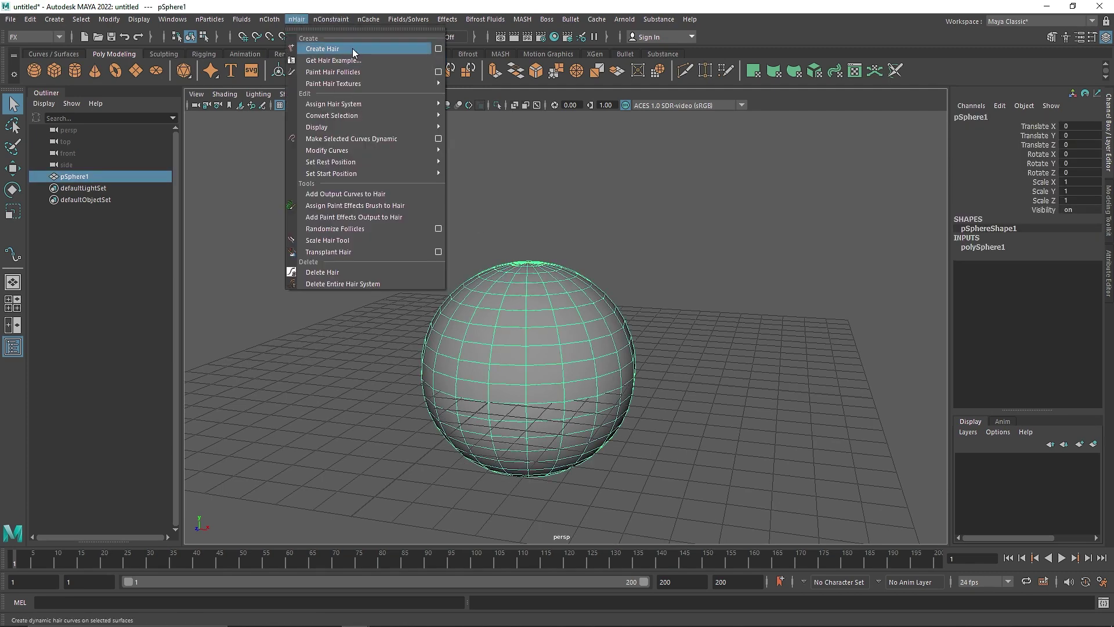
{"action": "left_click", "coordinate": [438, 49]}
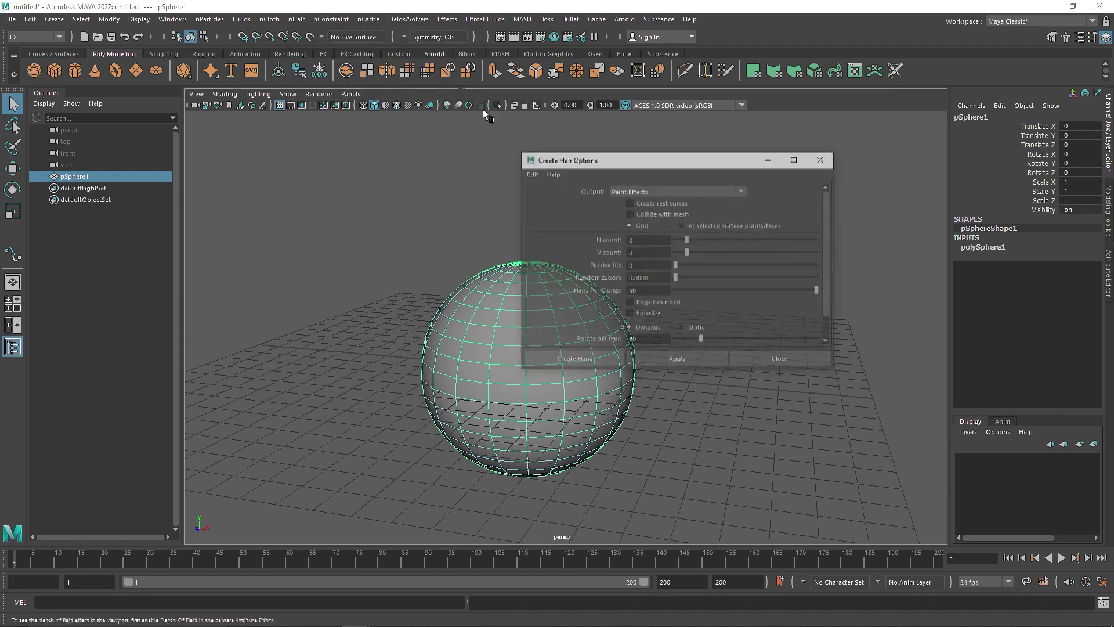
{"action": "middle_click_drag", "start_coordinate": [464, 328], "coordinate": [290, 345], "text": "alt"}
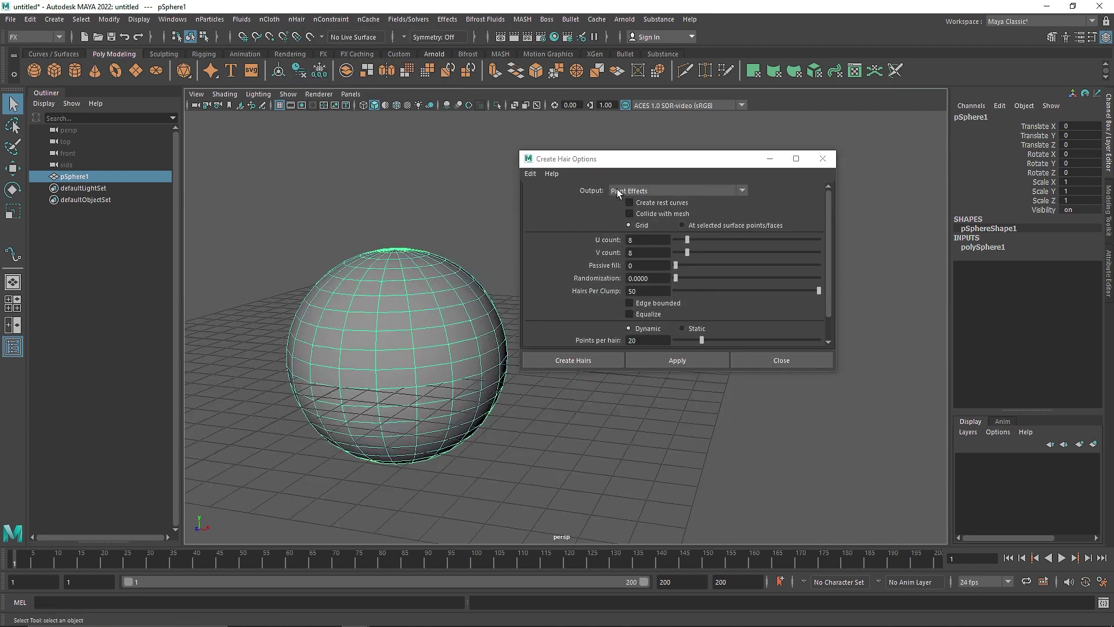
{"action": "left_click", "coordinate": [617, 190]}
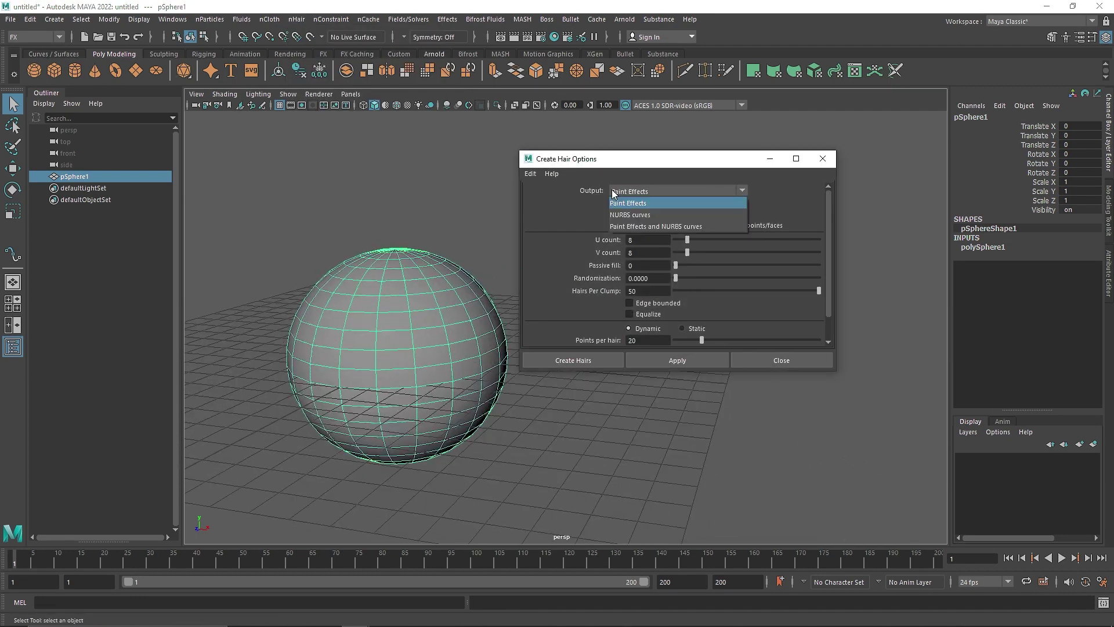
{"action": "left_click", "coordinate": [599, 362]}
Inspect the hair clumps up close, and delete the Paint Effects hair and its hair system node
{"action": "mouse_move", "coordinate": [495, 275]}
{"action": "left_mouse_down", "text": "alt"}
{"action": "mouse_move", "coordinate": [464, 268]}
{"action": "mouse_move", "coordinate": [487, 278]}
{"action": "mouse_move", "coordinate": [497, 267]}
{"action": "mouse_move", "coordinate": [486, 270]}
{"action": "left_mouse_up", "text": "alt"}
{"action": "right_click_drag", "start_coordinate": [348, 345], "coordinate": [401, 359], "text": "alt"}
{"action": "left_click_drag", "start_coordinate": [401, 359], "coordinate": [442, 298], "text": "alt"}
{"action": "right_click_drag", "start_coordinate": [442, 297], "coordinate": [384, 264], "text": "alt"}
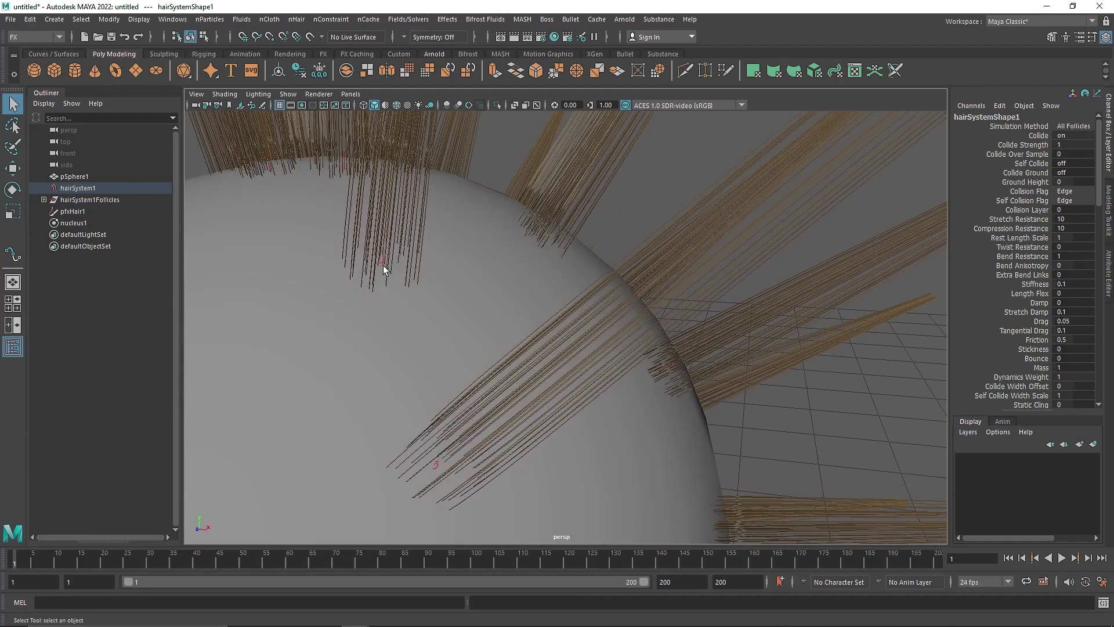
{"action": "left_click", "coordinate": [383, 263]}
{"action": "key", "text": "f"}
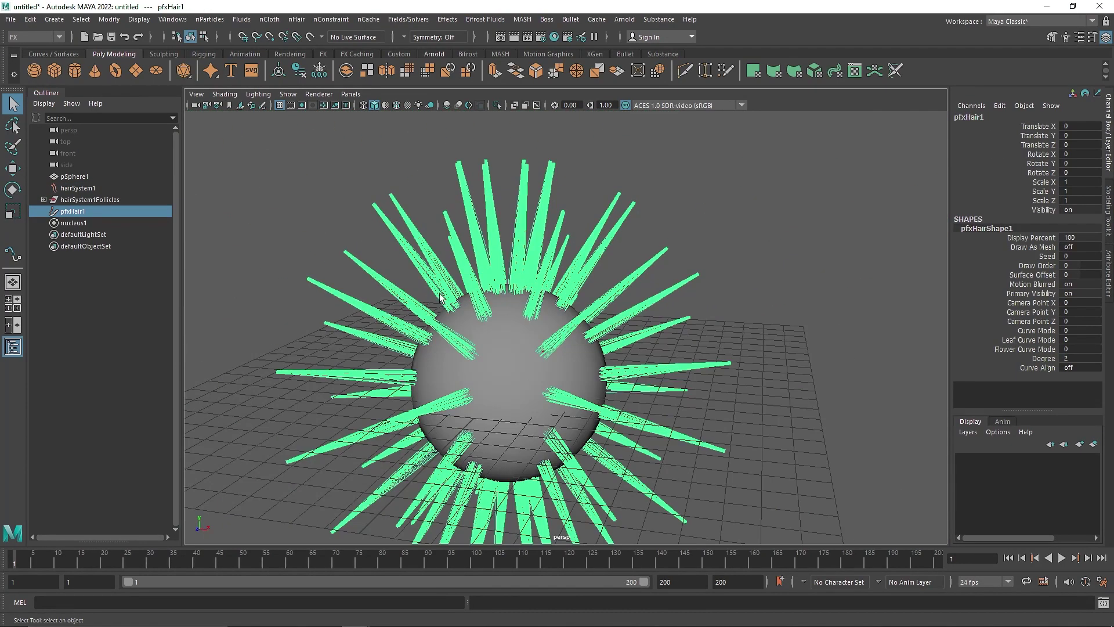
{"action": "key", "text": "Delete"}
{"action": "left_click", "coordinate": [88, 190]}
{"action": "key", "text": "Delete"}
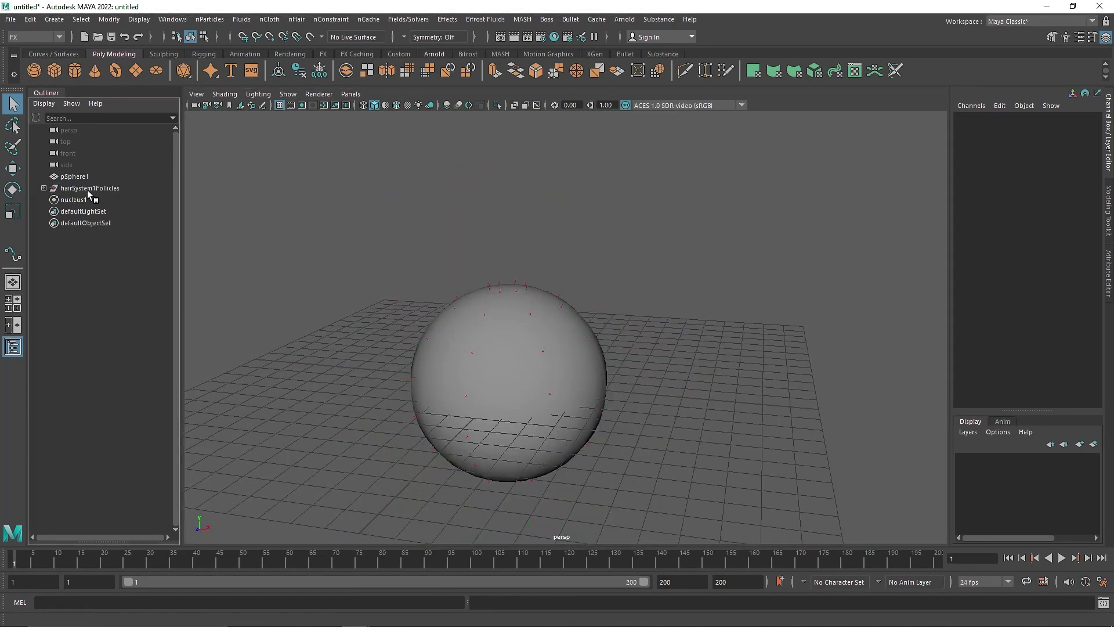
Delete the leftover follicles group and nucleus so only the sphere remains
{"action": "double_click", "coordinate": [88, 189]}
{"action": "key", "text": "Delete"}
{"action": "left_click", "coordinate": [82, 200]}
{"action": "key", "text": "Delete"}
{"action": "left_click", "coordinate": [82, 191]}
{"action": "key", "text": "Delete"}
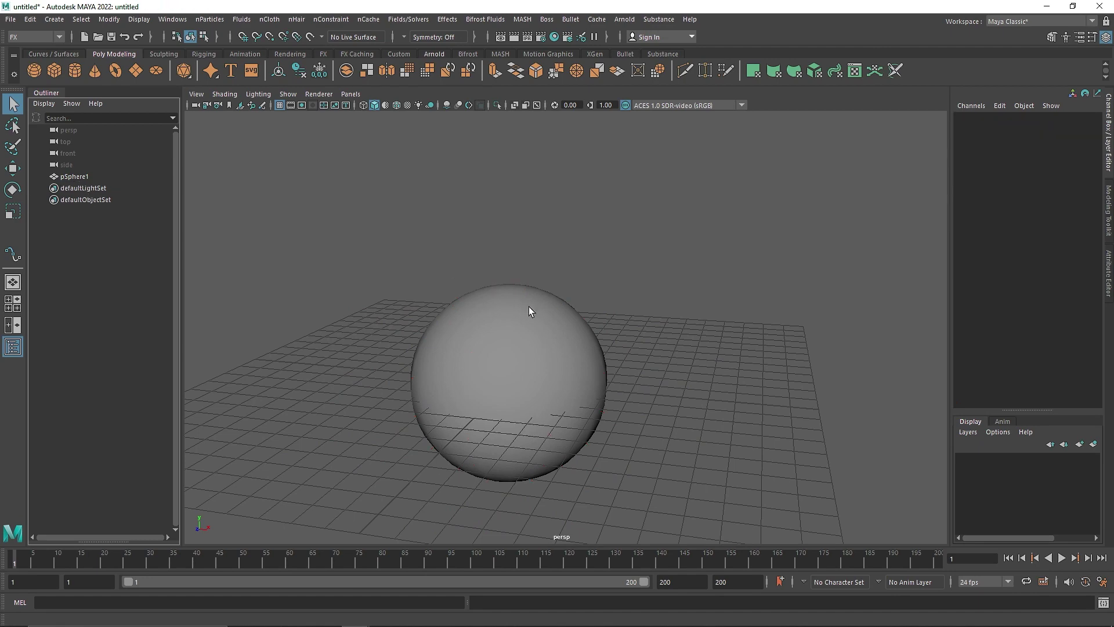
Create nHair on the sphere with the output set to NURBS curves
{"action": "left_click", "coordinate": [528, 306]}
{"action": "left_click", "coordinate": [296, 19]}
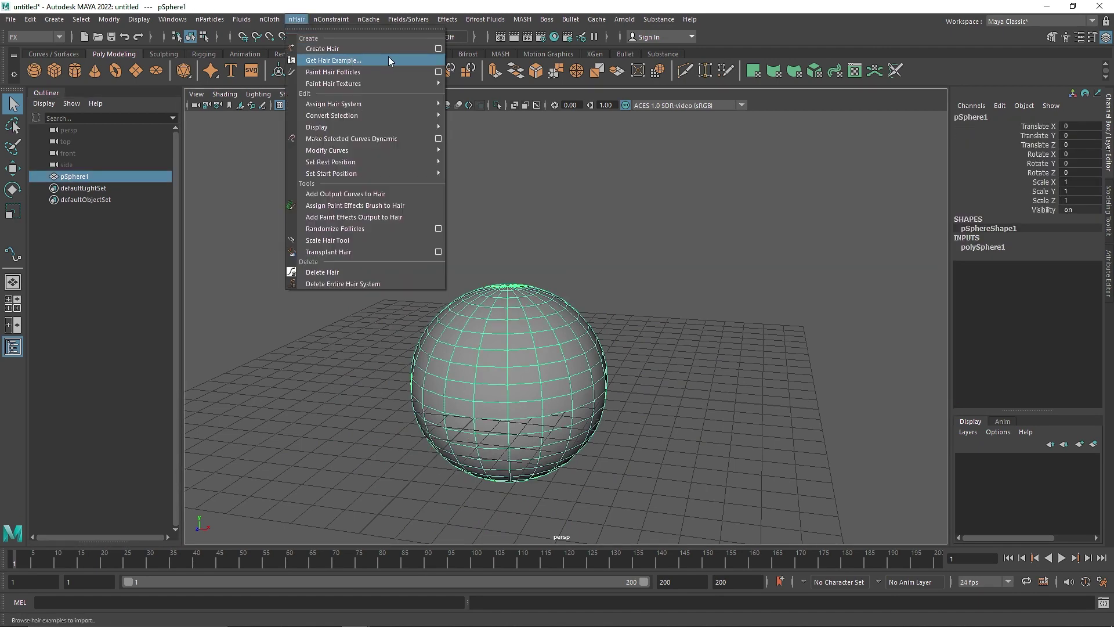
{"action": "left_click", "coordinate": [443, 43]}
{"action": "left_click", "coordinate": [667, 191]}
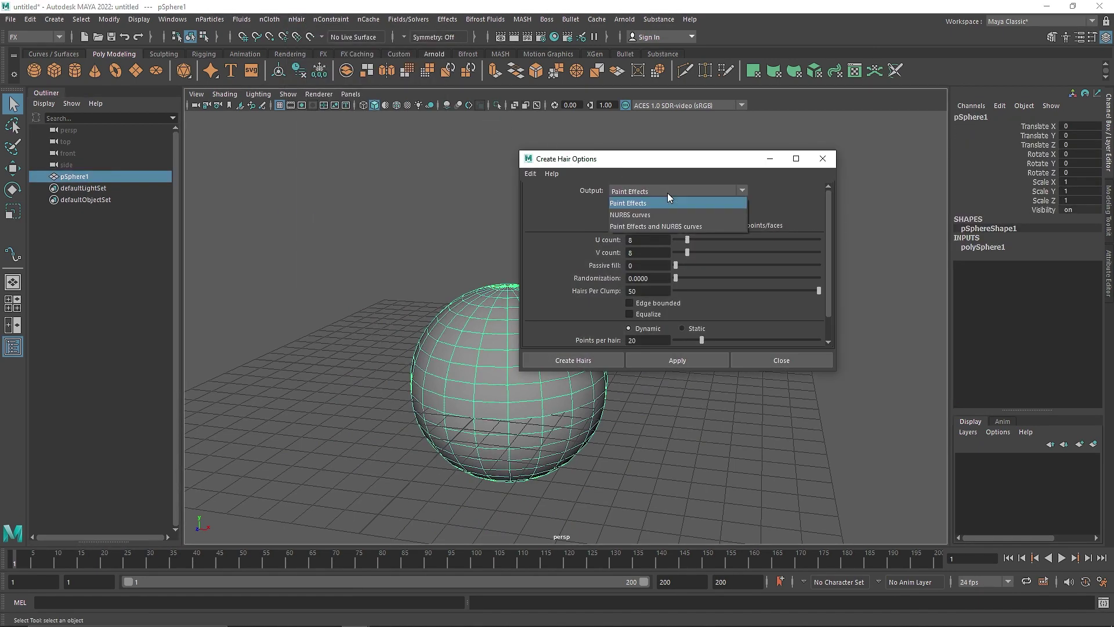
{"action": "left_click", "coordinate": [639, 215]}
{"action": "left_click", "coordinate": [578, 359]}
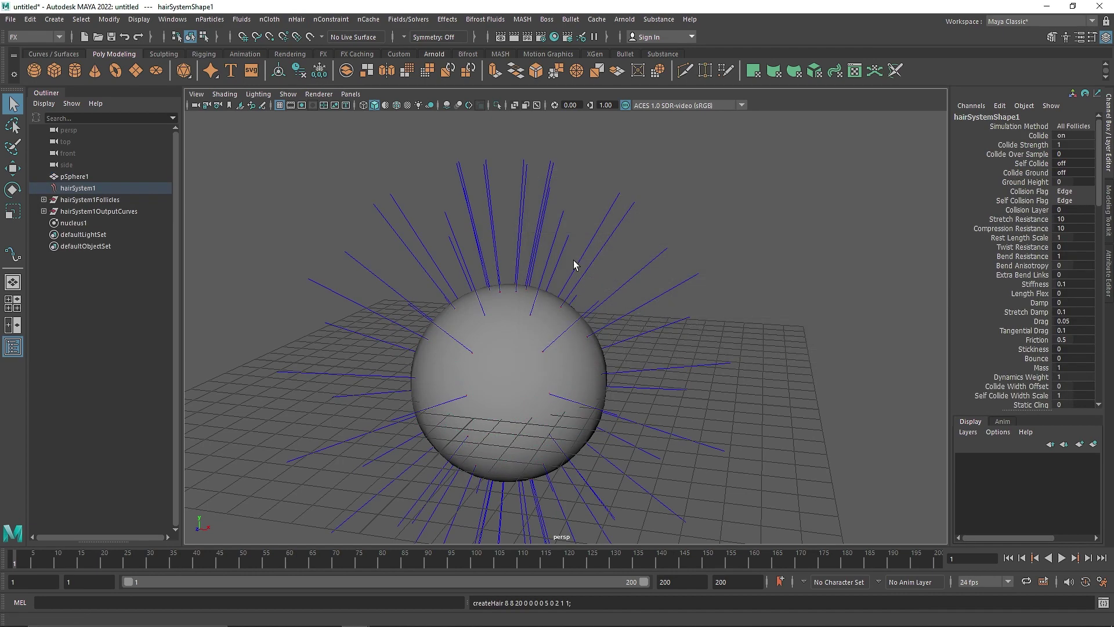
Bend one of the hair curves on the sphere's upper side by moving control vertices near its middle
{"action": "left_click", "coordinate": [594, 233]}
{"action": "right_click", "coordinate": [598, 232]}
{"action": "left_click", "coordinate": [529, 231]}
{"action": "scroll", "coordinate": [590, 192], "scroll_direction": "up", "scroll_amount": 3}
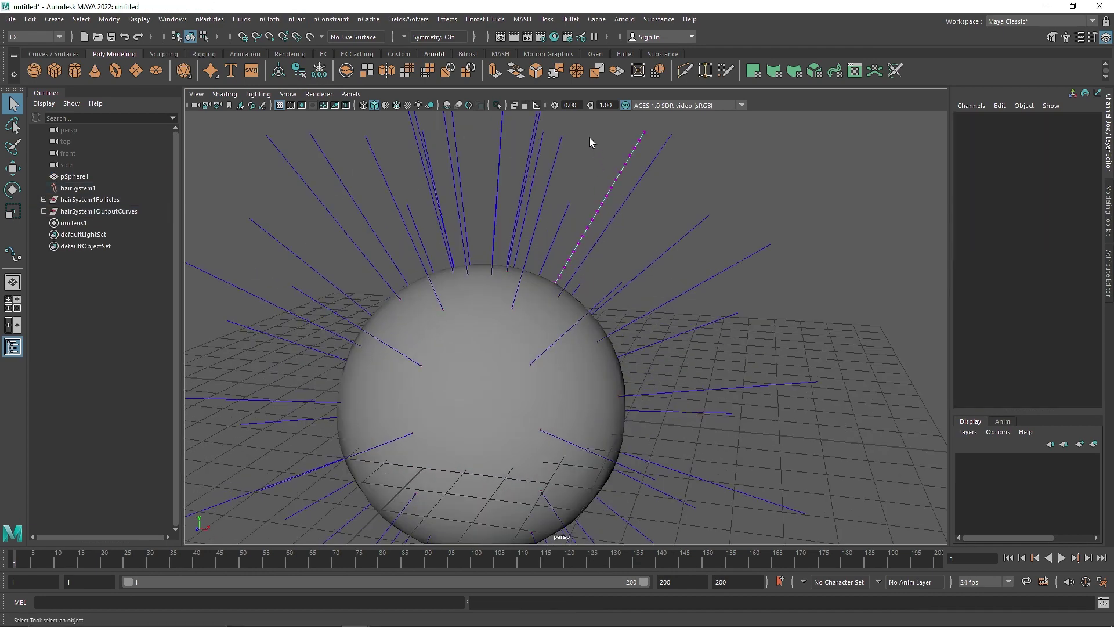
{"action": "left_click_drag", "start_coordinate": [589, 138], "coordinate": [690, 198]}
{"action": "key", "text": "e"}
{"action": "key", "text": "w"}
{"action": "left_click_drag", "start_coordinate": [625, 163], "coordinate": [639, 190]}
{"action": "right_click_drag", "start_coordinate": [604, 207], "coordinate": [612, 193]}
{"action": "left_click", "coordinate": [641, 266]}
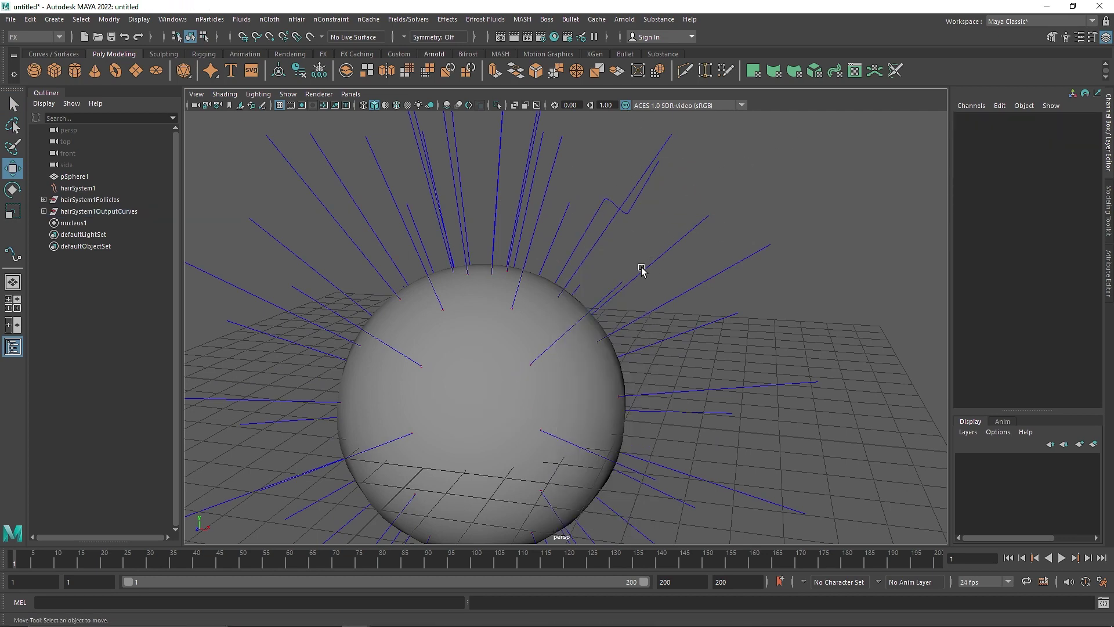
Delete the NURBS hair system together with its follicles, output curves and nucleus
{"action": "scroll", "coordinate": [635, 270], "scroll_direction": "down", "scroll_amount": 3}
{"action": "left_click", "coordinate": [78, 187]}
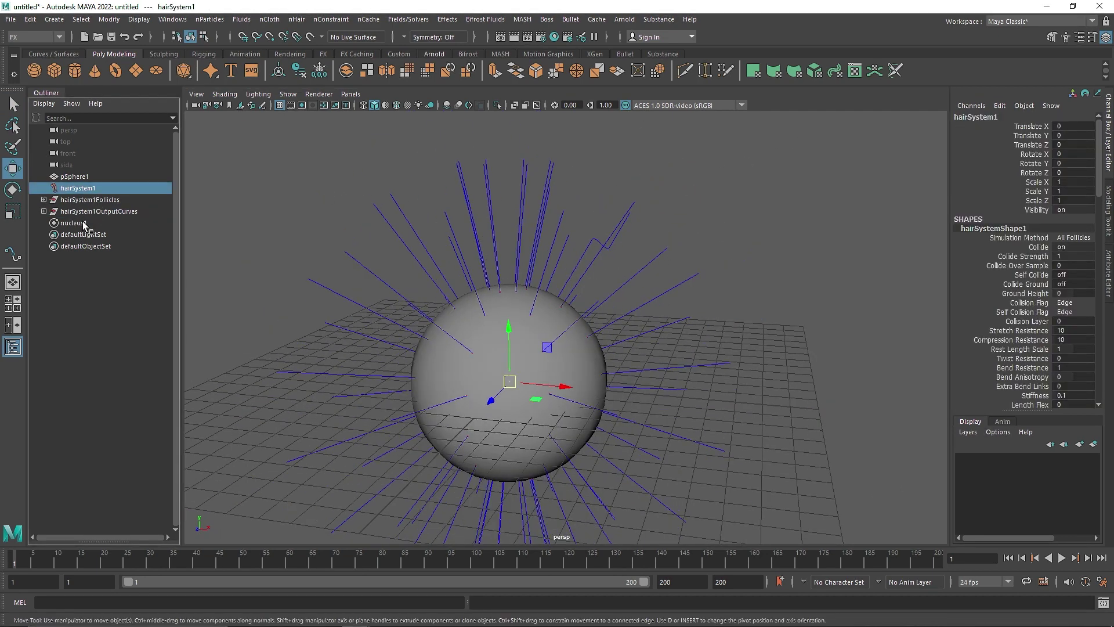
{"action": "left_click", "coordinate": [73, 222], "text": "shift"}
{"action": "key", "text": "Delete"}
Create nHair on the sphere with the output set to Paint Effects and NURBS curves
{"action": "left_click_drag", "start_coordinate": [418, 264], "coordinate": [464, 325]}
{"action": "left_click", "coordinate": [297, 19]}
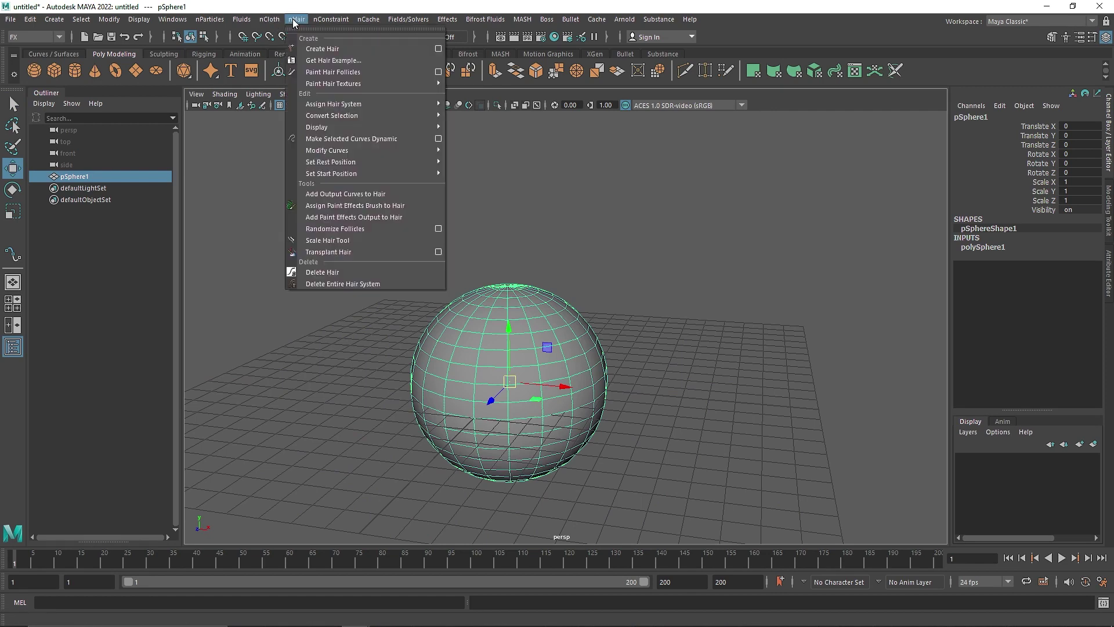
{"action": "left_click", "coordinate": [438, 49]}
{"action": "left_click", "coordinate": [670, 193]}
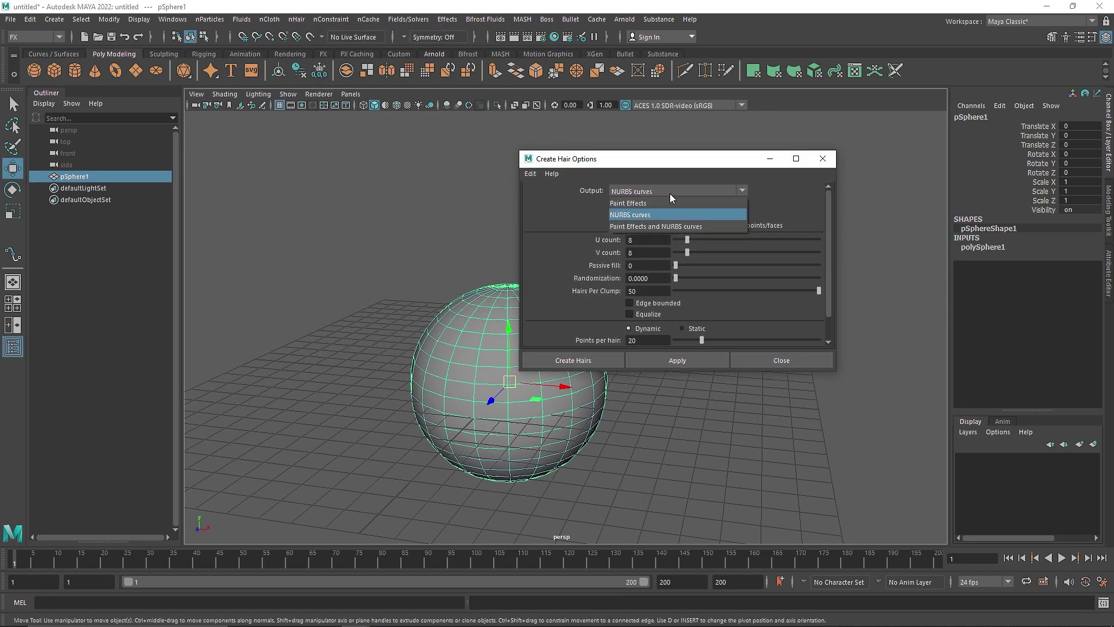
{"action": "left_click", "coordinate": [662, 225]}
{"action": "left_click", "coordinate": [612, 354]}
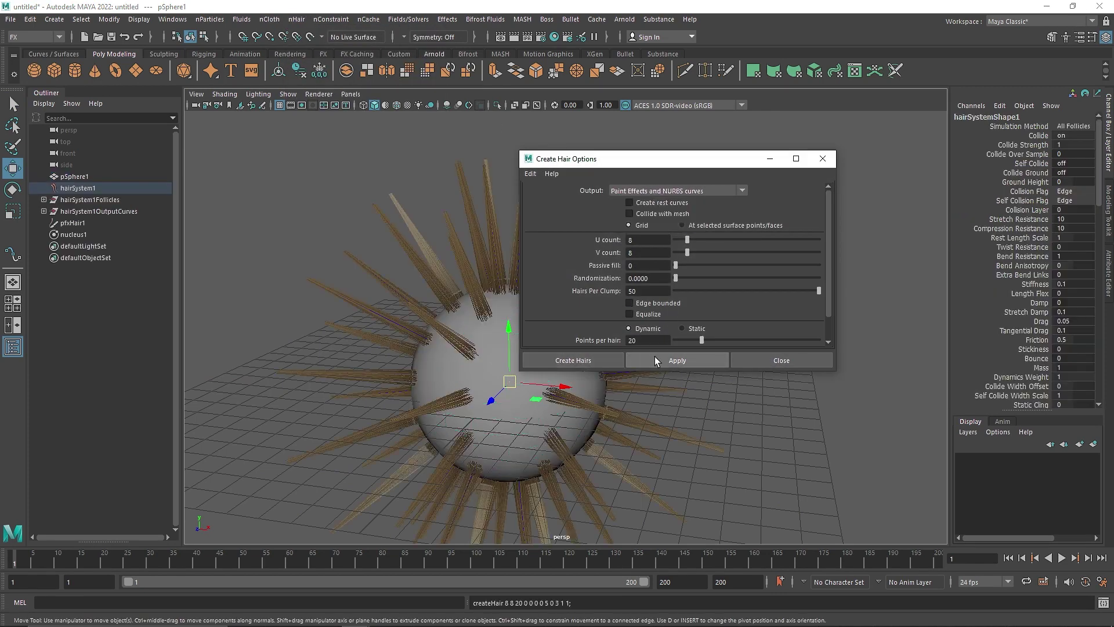
Look closely at the combined hair, and delete its hair system, follicles, output curves, Paint Effects hair and nucleus
{"action": "scroll", "coordinate": [623, 276], "scroll_direction": "up", "scroll_amount": 3}
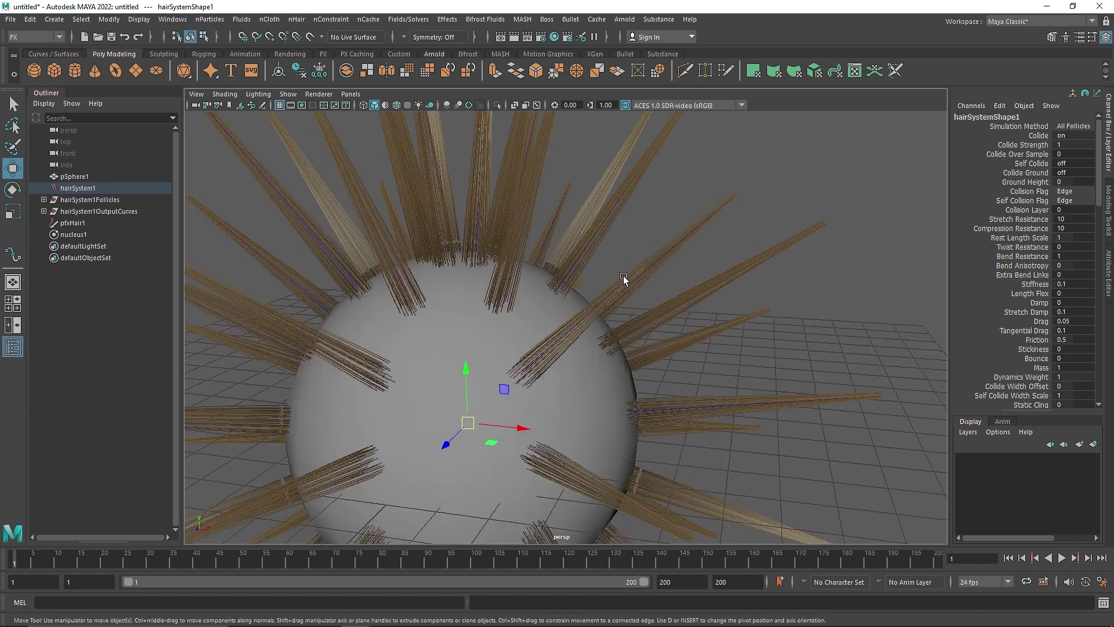
{"action": "scroll", "coordinate": [613, 229], "scroll_direction": "up", "scroll_amount": 3}
{"action": "left_click", "coordinate": [596, 218]}
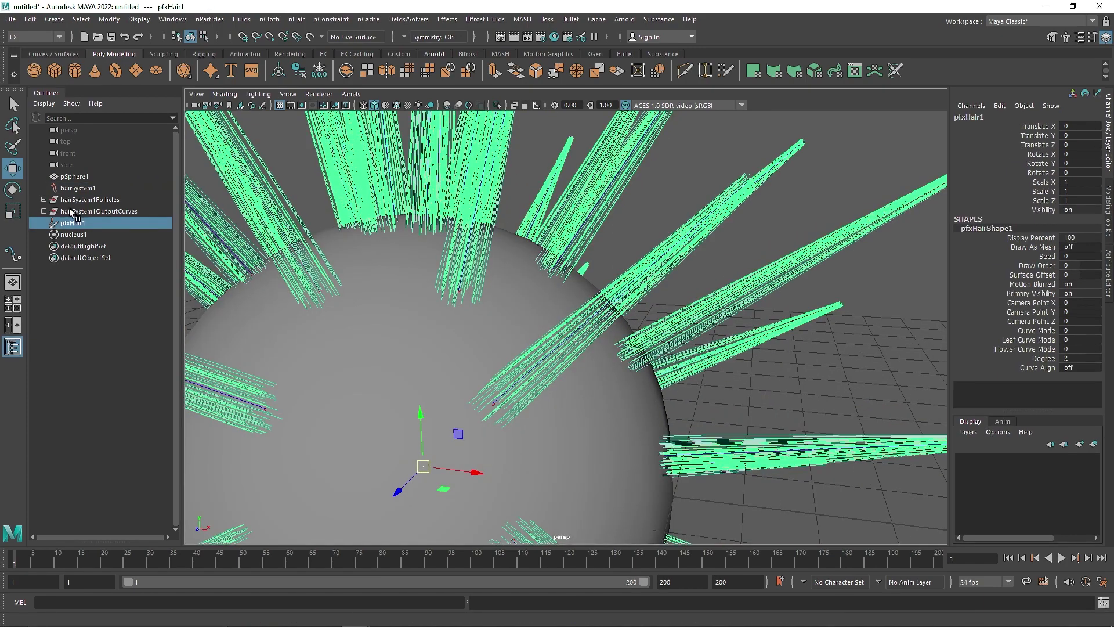
{"action": "left_click", "coordinate": [91, 194], "text": "shift"}
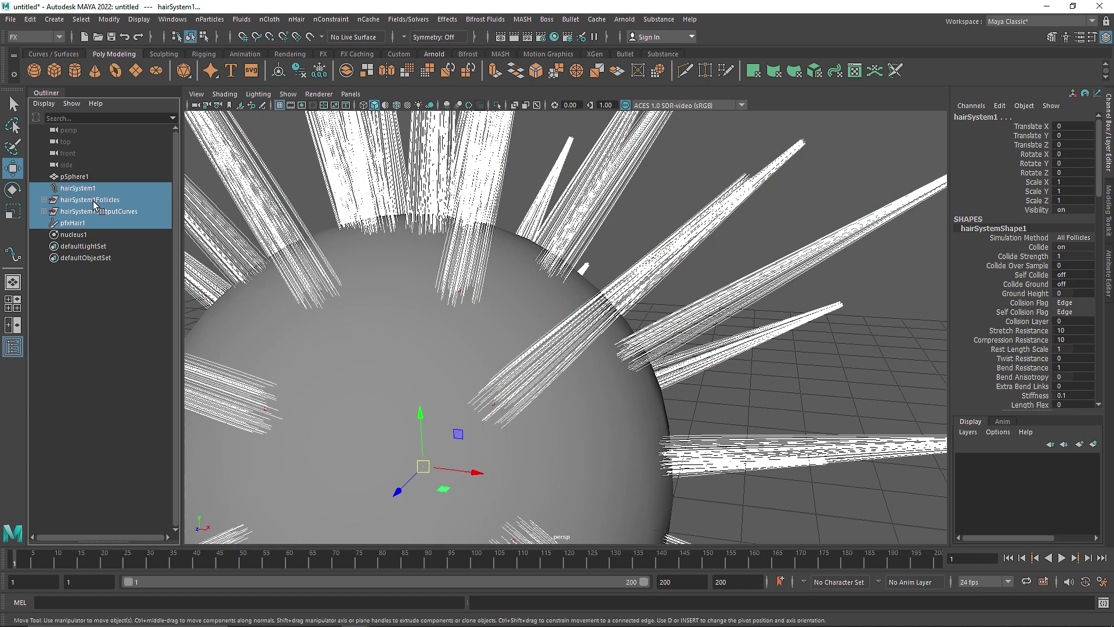
{"action": "key", "text": "Delete"}
{"action": "scroll", "coordinate": [432, 253], "scroll_direction": "down", "scroll_amount": 5}
{"action": "left_click", "coordinate": [458, 361]}
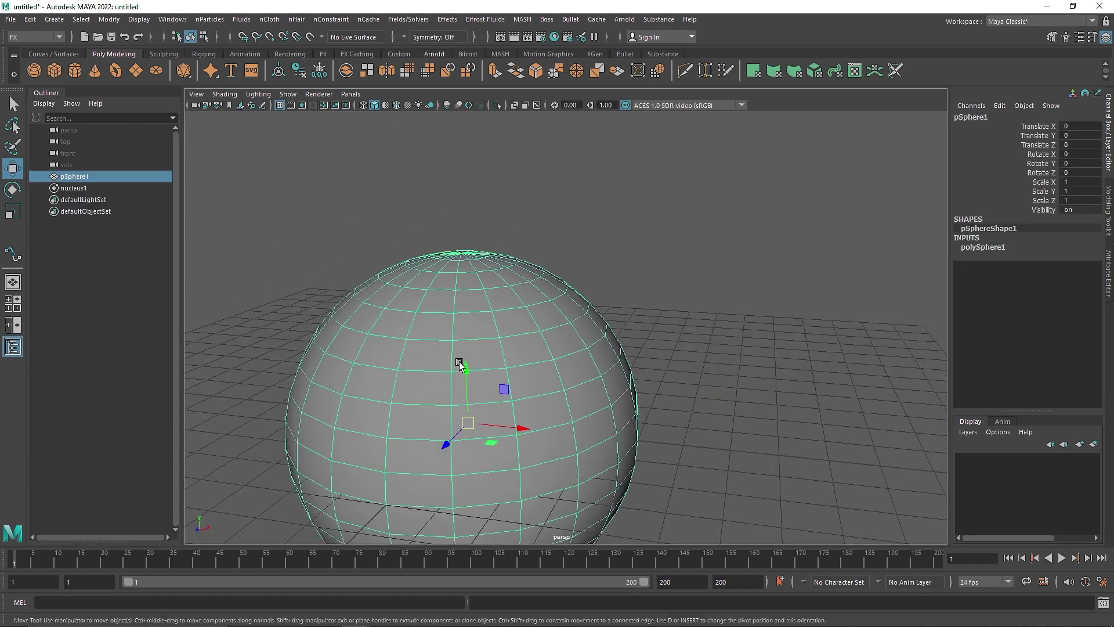
{"action": "left_click", "coordinate": [118, 189]}
{"action": "key", "text": "Delete"}
Create a new hair system on the bare sphere with the output changed back to Paint Effects, and view the hair
{"action": "left_click", "coordinate": [474, 314]}
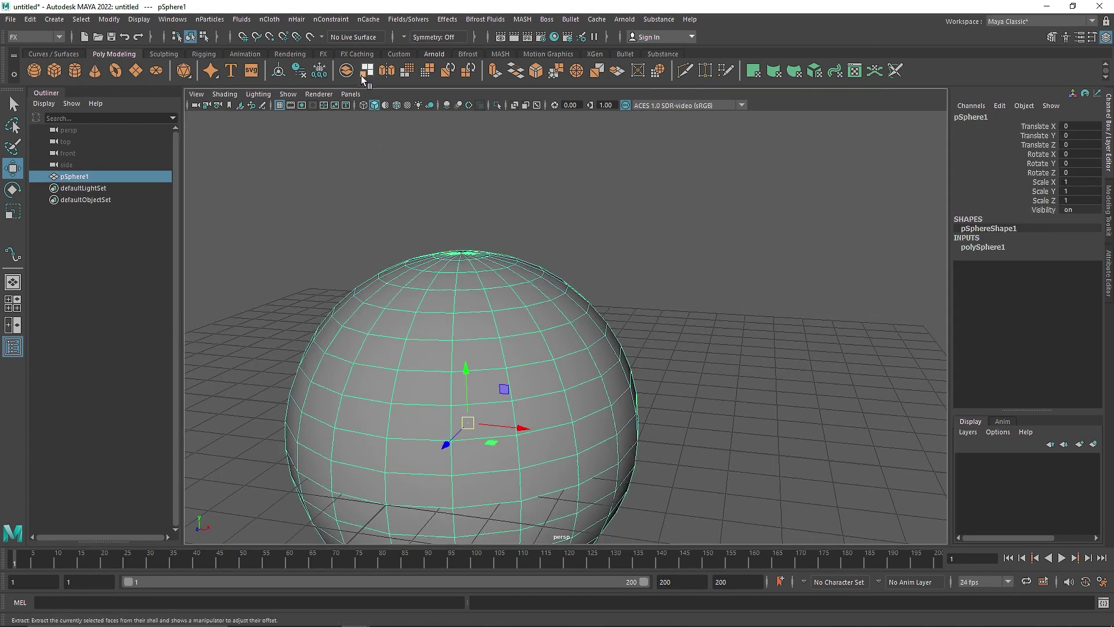
{"action": "left_click", "coordinate": [296, 19]}
{"action": "left_click", "coordinate": [438, 49]}
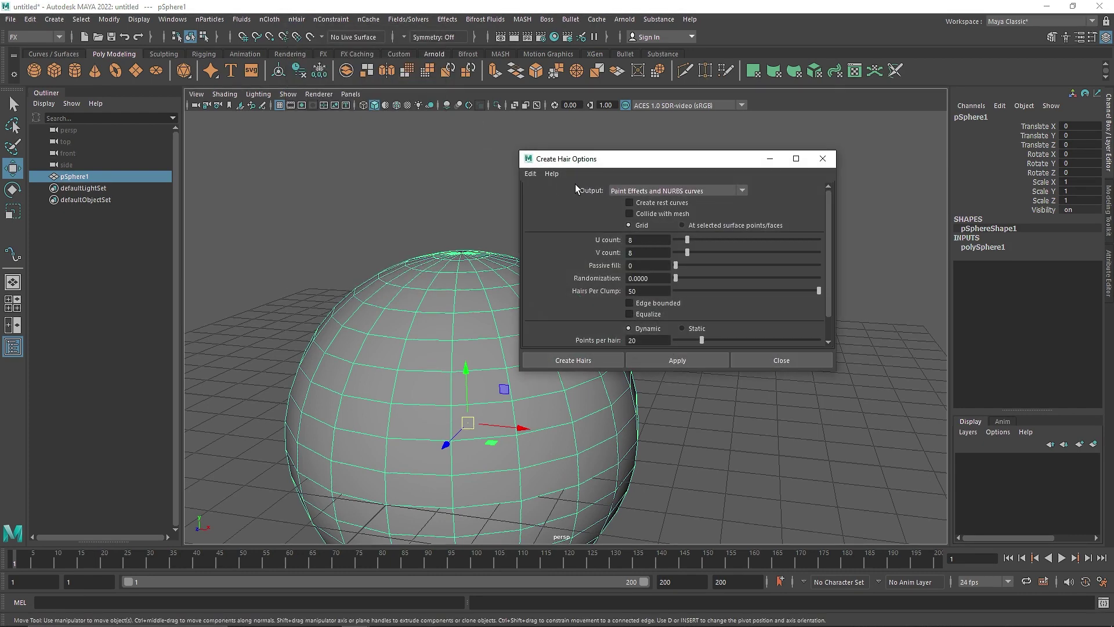
{"action": "left_click", "coordinate": [678, 191]}
{"action": "left_click", "coordinate": [653, 206]}
{"action": "scroll", "coordinate": [613, 296], "scroll_direction": "down", "scroll_amount": 2}
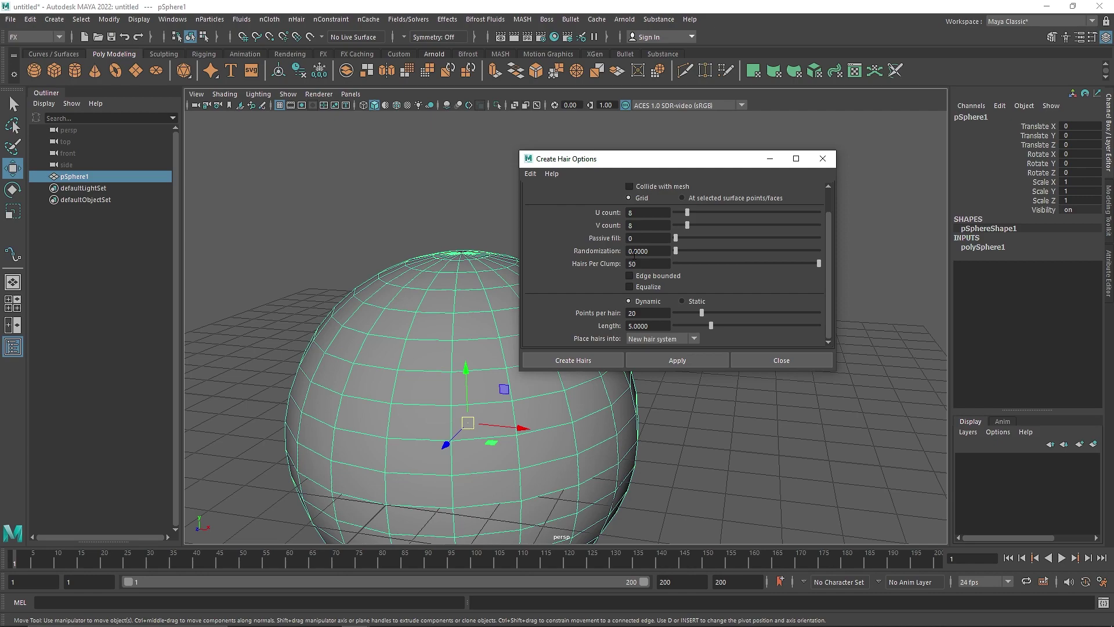
{"action": "left_click", "coordinate": [577, 360]}
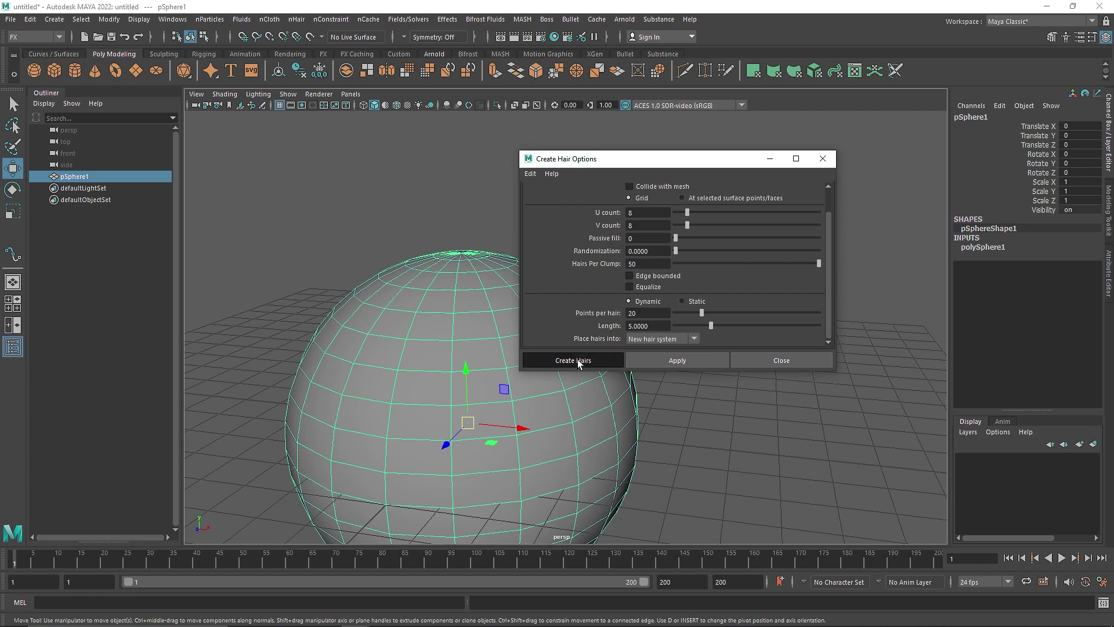
{"action": "left_click_drag", "start_coordinate": [567, 356], "coordinate": [559, 318], "text": "alt"}
{"action": "scroll", "coordinate": [529, 371], "scroll_direction": "up", "scroll_amount": 3}
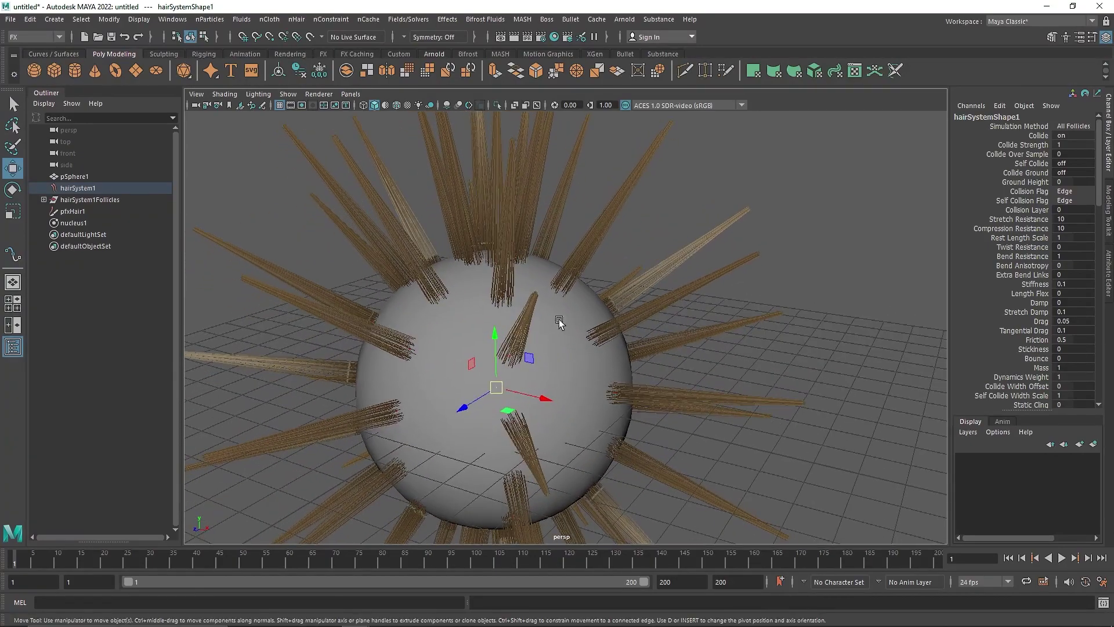
Show the hair system's full attributes and set its simulation method to Off, looking at the sphere
{"action": "left_click", "coordinate": [1105, 268]}
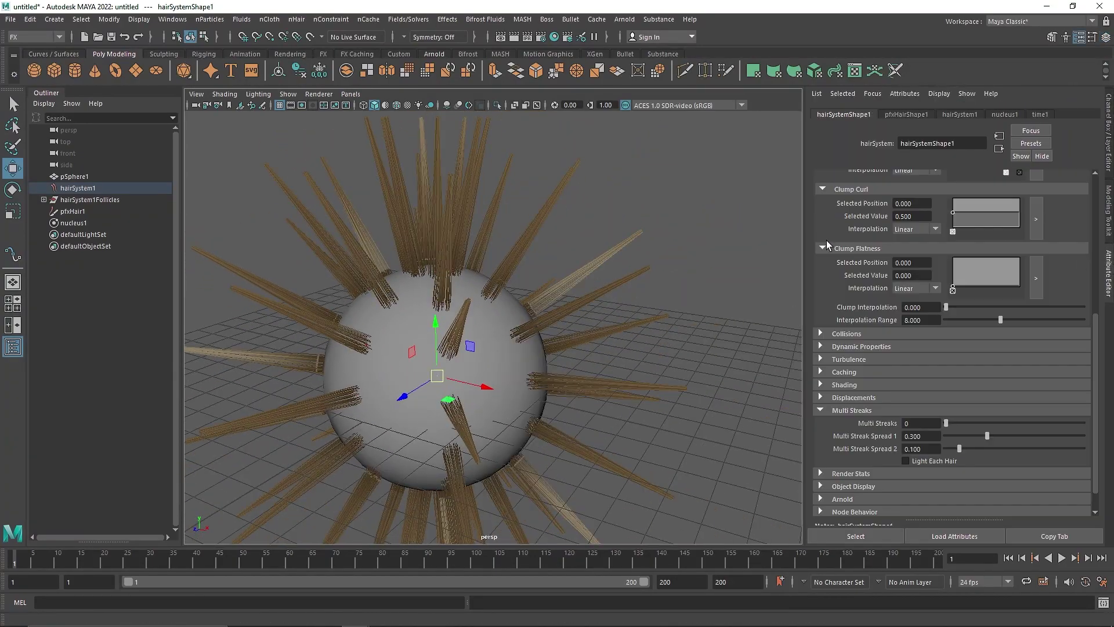
{"action": "scroll", "coordinate": [838, 396], "scroll_direction": "up", "scroll_amount": 10}
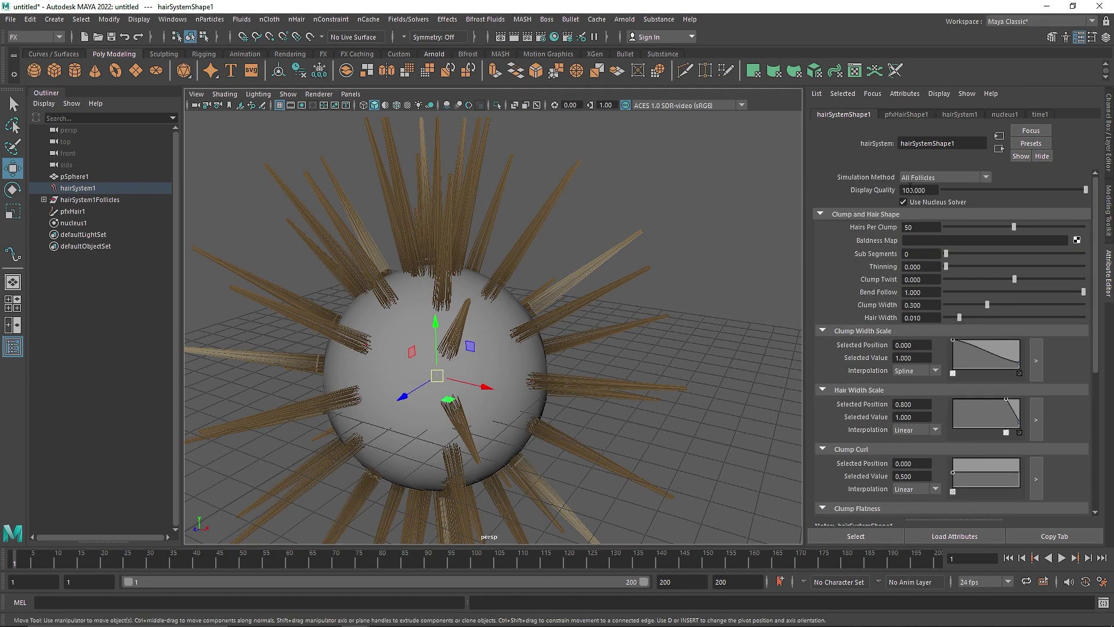
{"action": "left_click", "coordinate": [931, 180]}
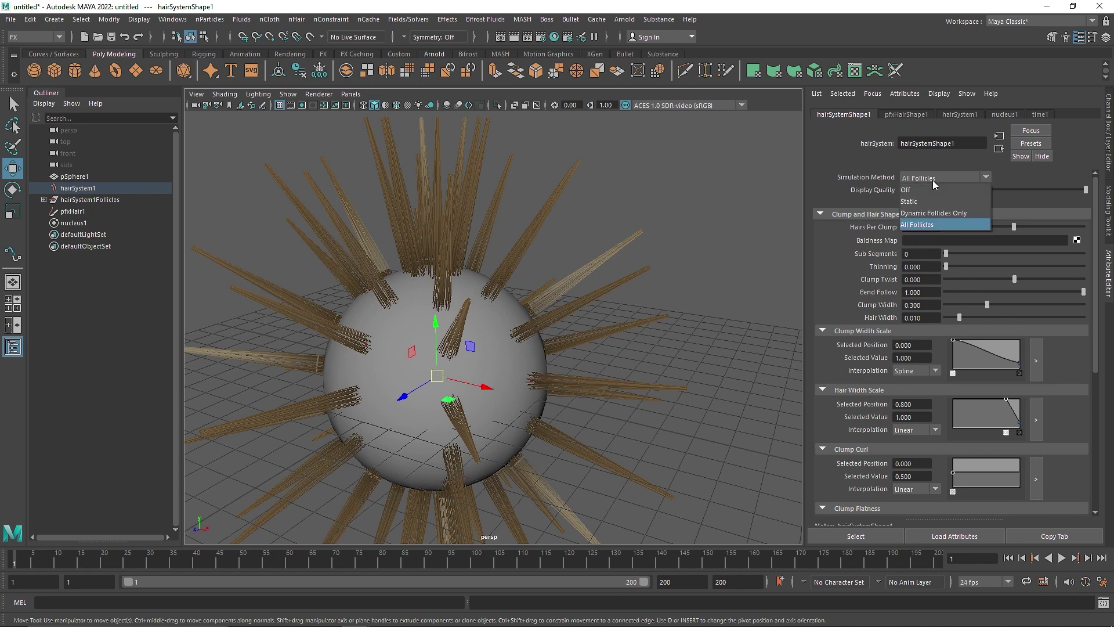
{"action": "left_click", "coordinate": [928, 189]}
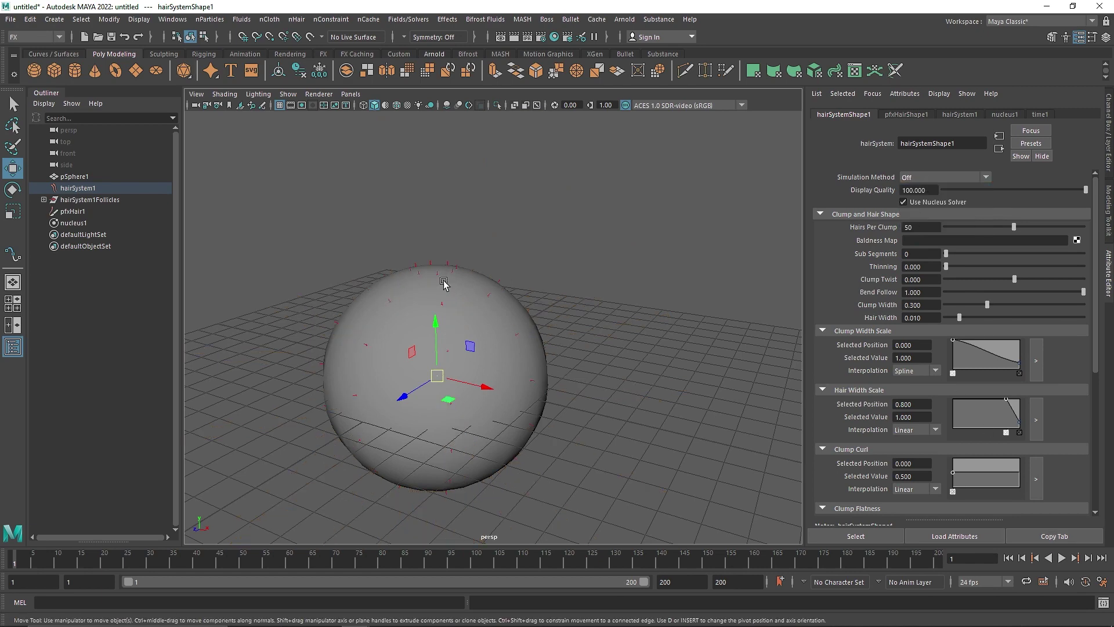
{"action": "key", "text": "f"}
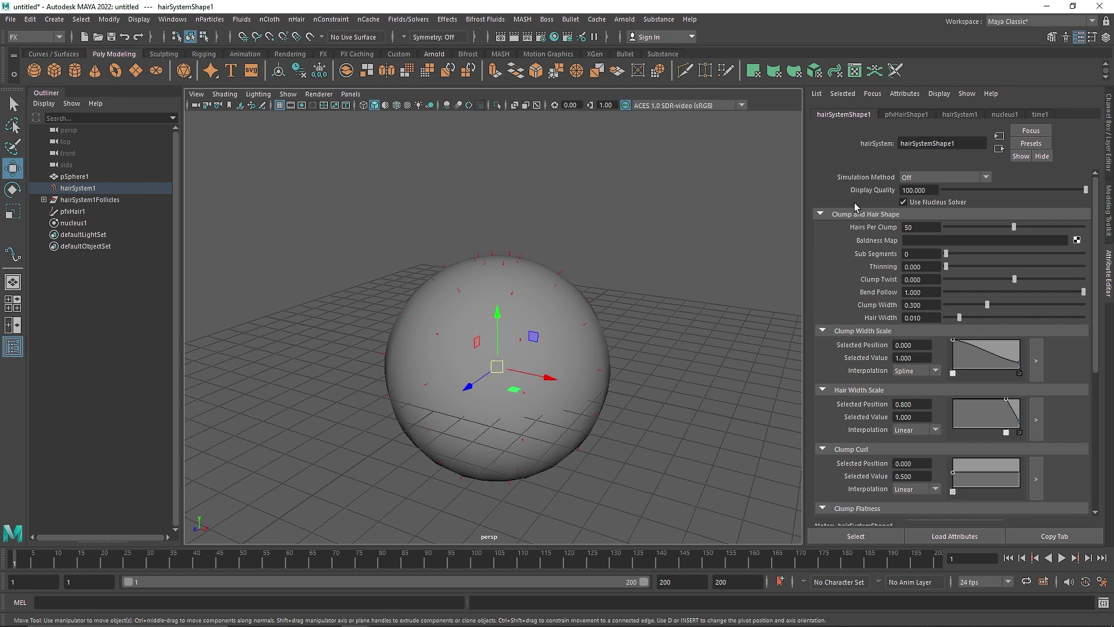
Set the hair system's simulation method to Static and play the simulation from the start frame
{"action": "left_click", "coordinate": [945, 179]}
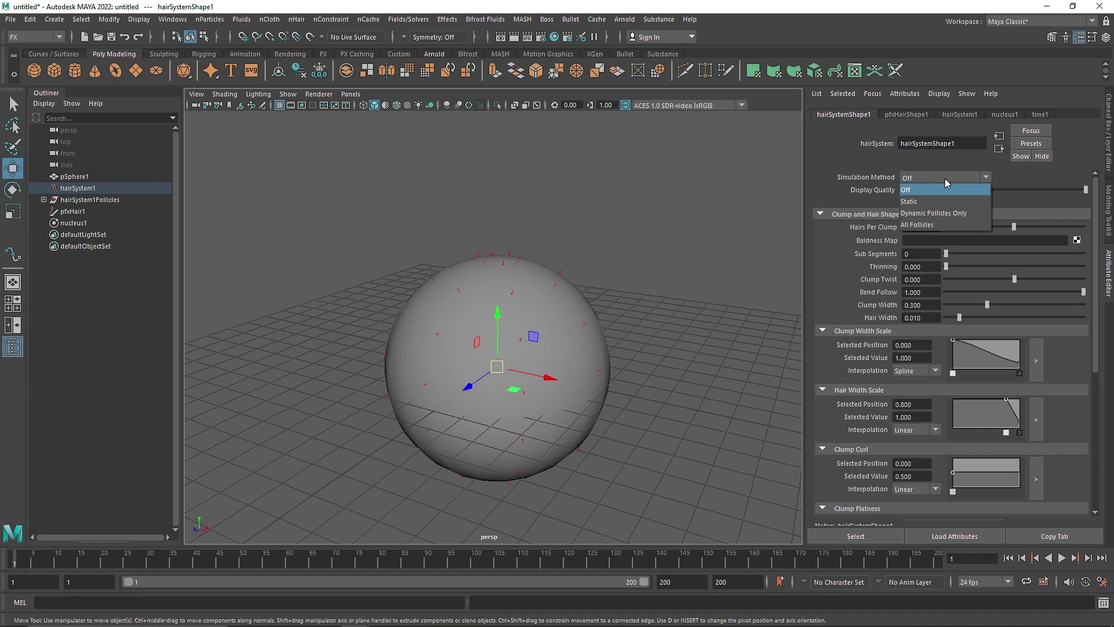
{"action": "left_click", "coordinate": [926, 202]}
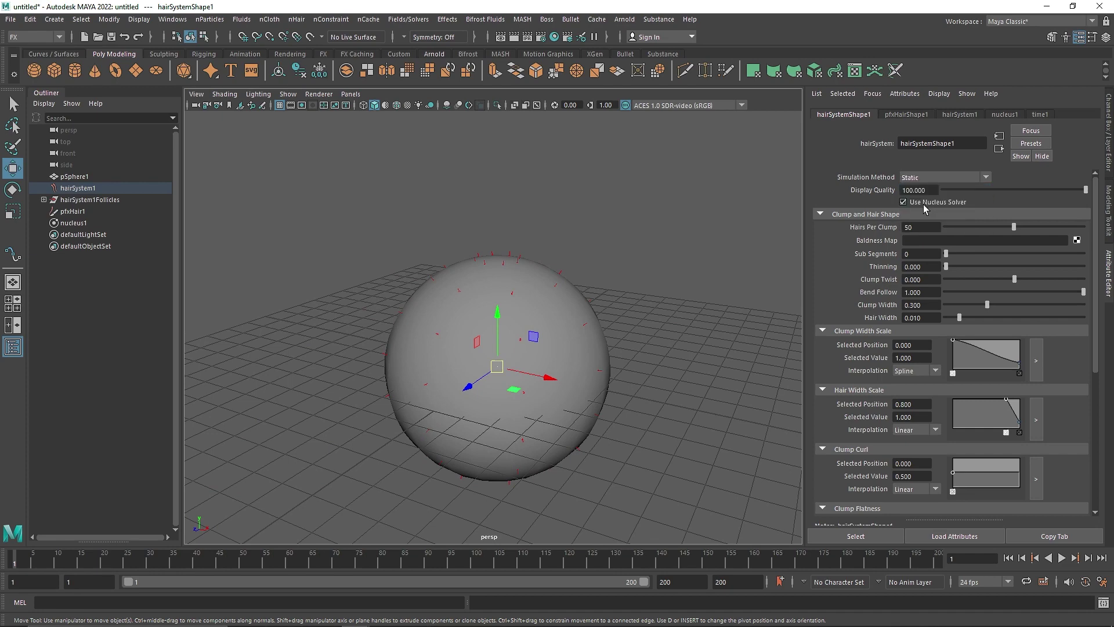
{"action": "left_click", "coordinate": [1010, 560]}
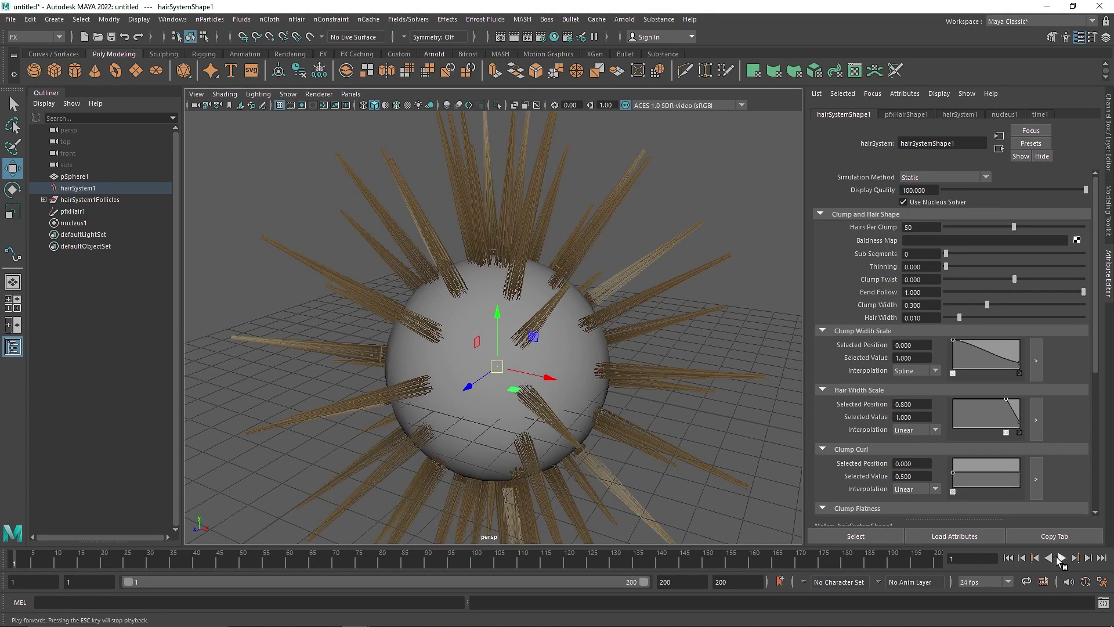
{"action": "left_click", "coordinate": [1061, 559]}
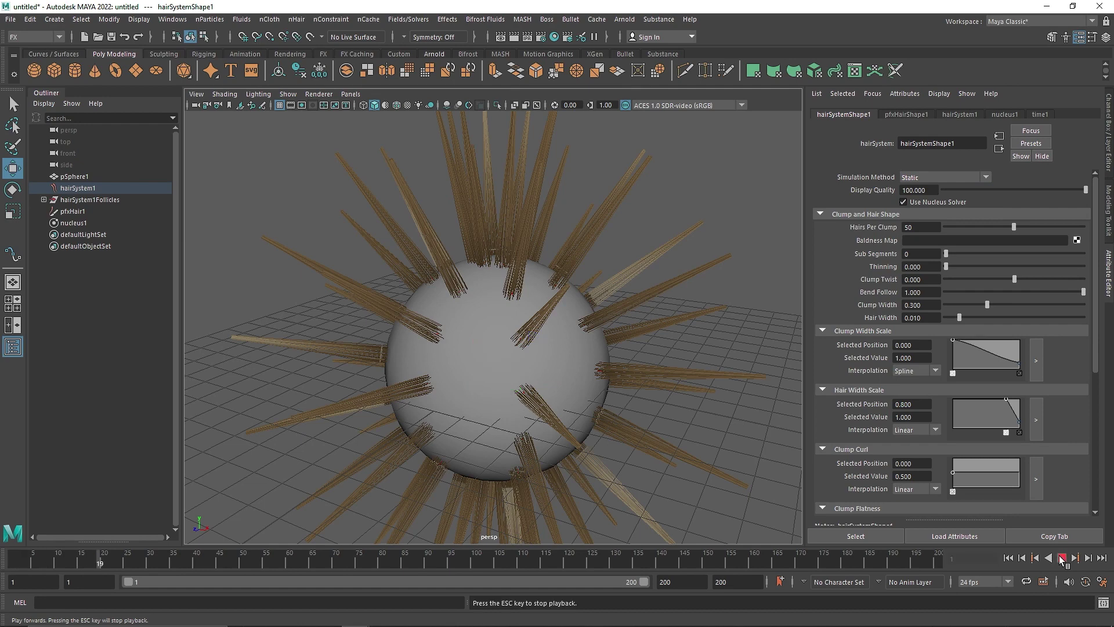
Switch the simulation method to Dynamic Follicles Only and on to All Follicles, and return to the first frame
{"action": "left_click", "coordinate": [918, 174]}
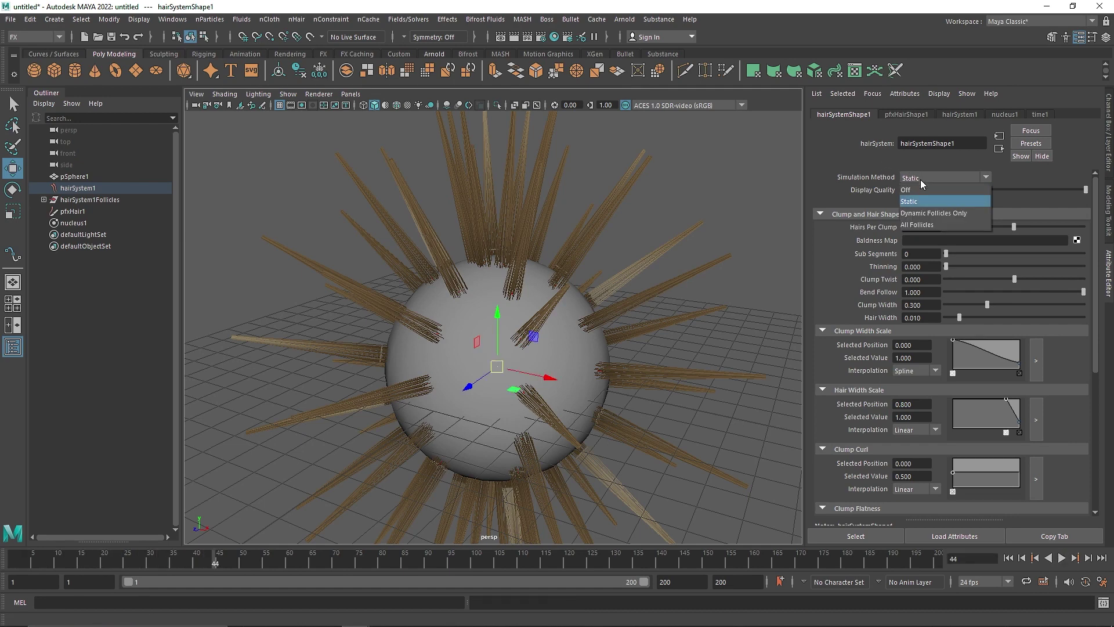
{"action": "left_click", "coordinate": [962, 216]}
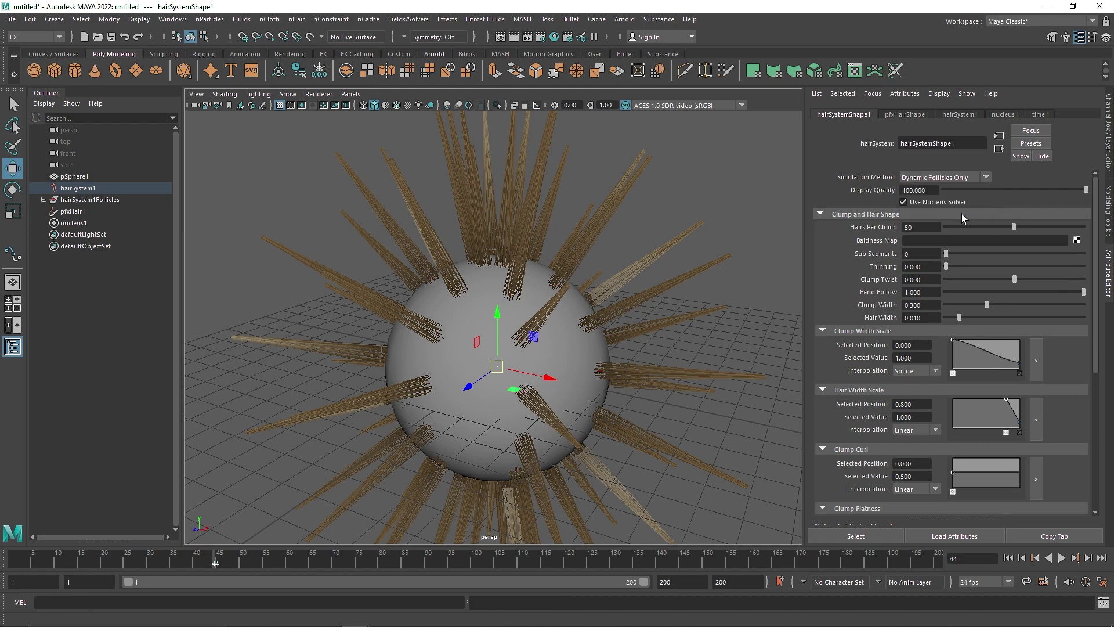
{"action": "left_click", "coordinate": [952, 176]}
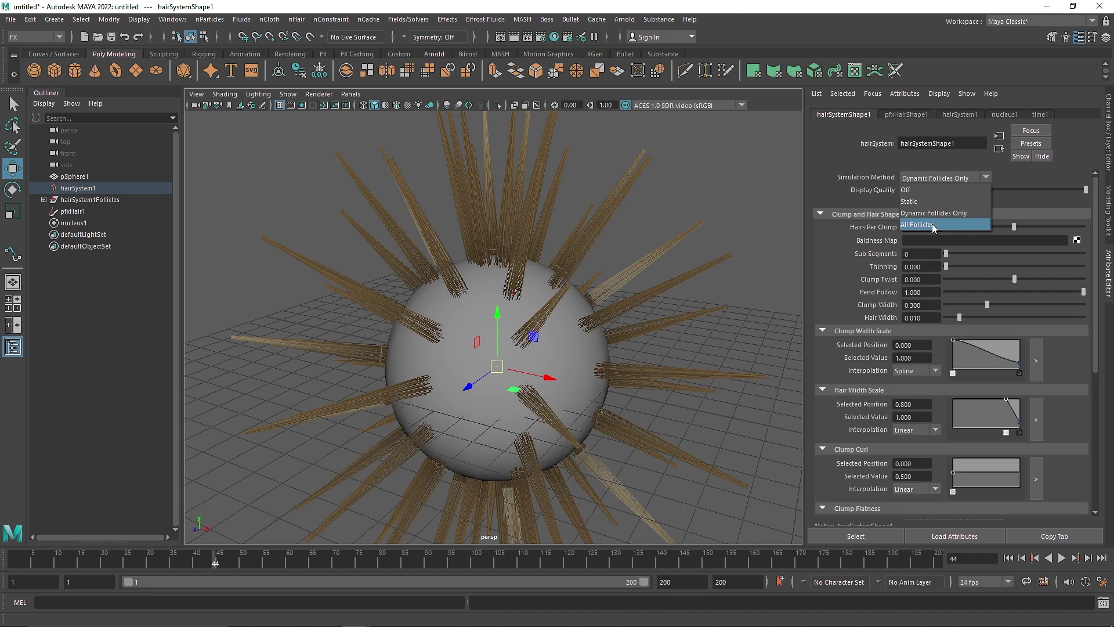
{"action": "left_click", "coordinate": [934, 226]}
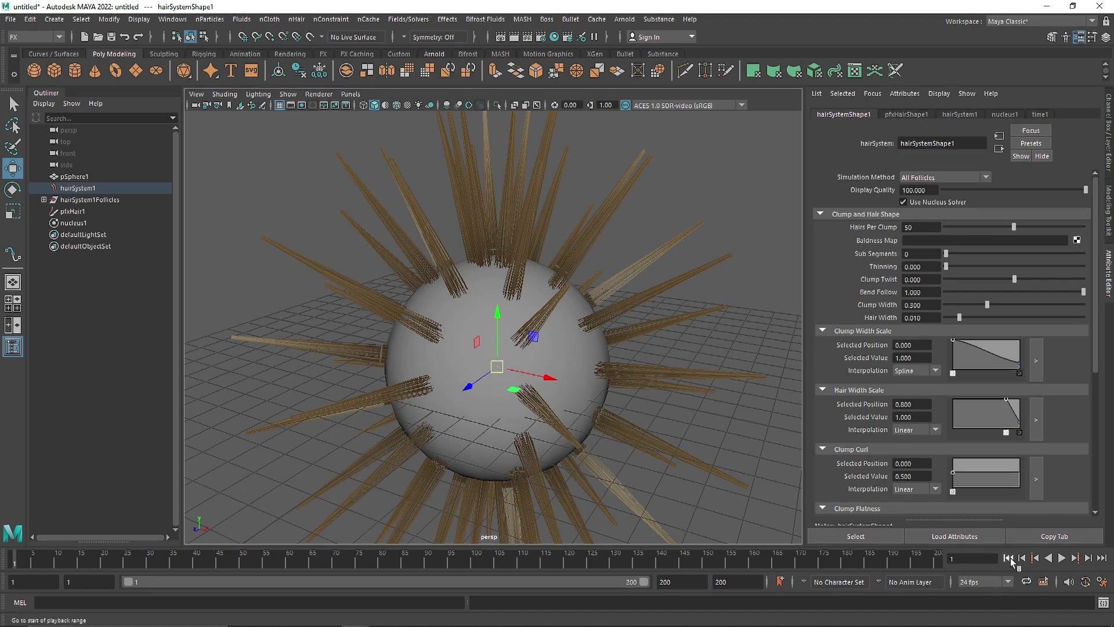
{"action": "left_click", "coordinate": [1009, 558]}
Select the nucleus and examine its gravity, wind, ground plane and solver substep attributes
{"action": "left_click_drag", "start_coordinate": [932, 190], "coordinate": [802, 179]}
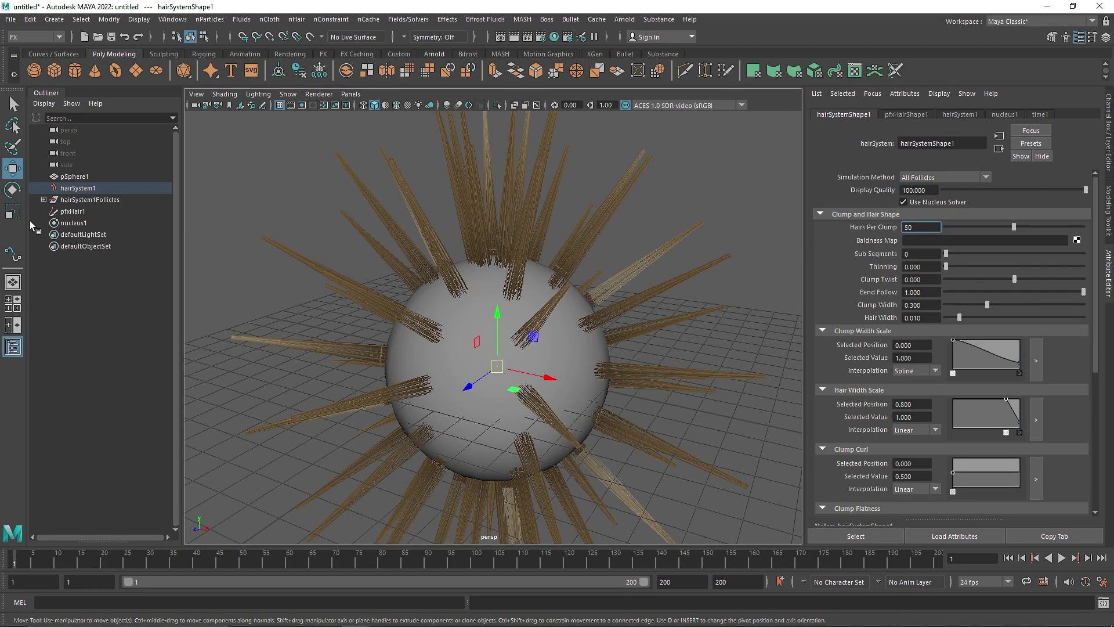
{"action": "left_click", "coordinate": [82, 225]}
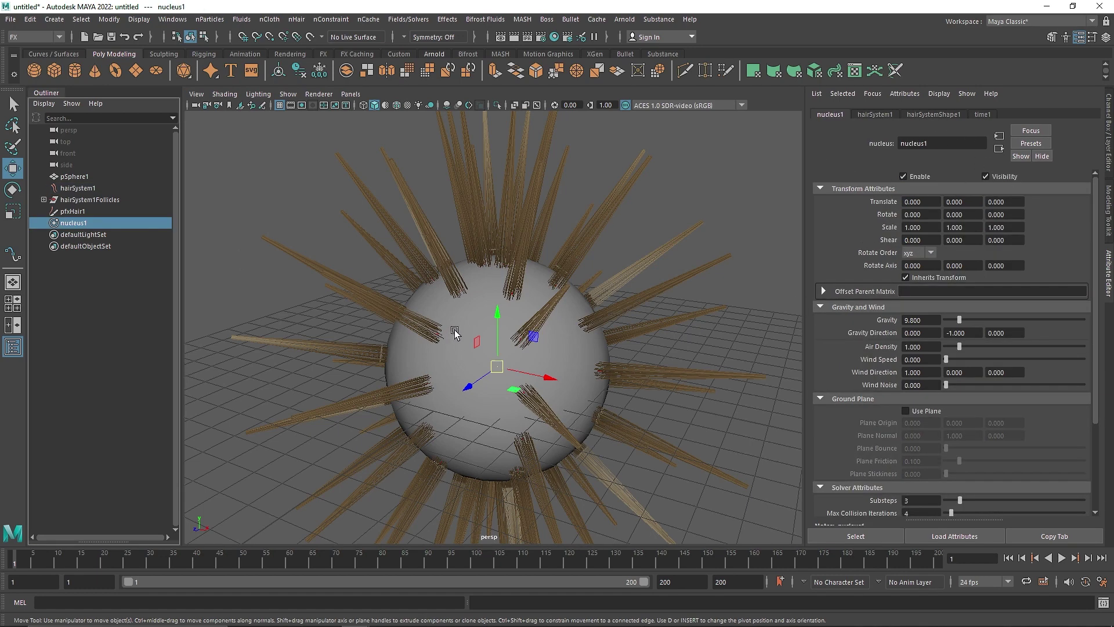
{"action": "left_click", "coordinate": [936, 320]}
{"action": "scroll", "coordinate": [923, 420], "scroll_direction": "down", "scroll_amount": 3}
{"action": "left_click", "coordinate": [909, 430]}
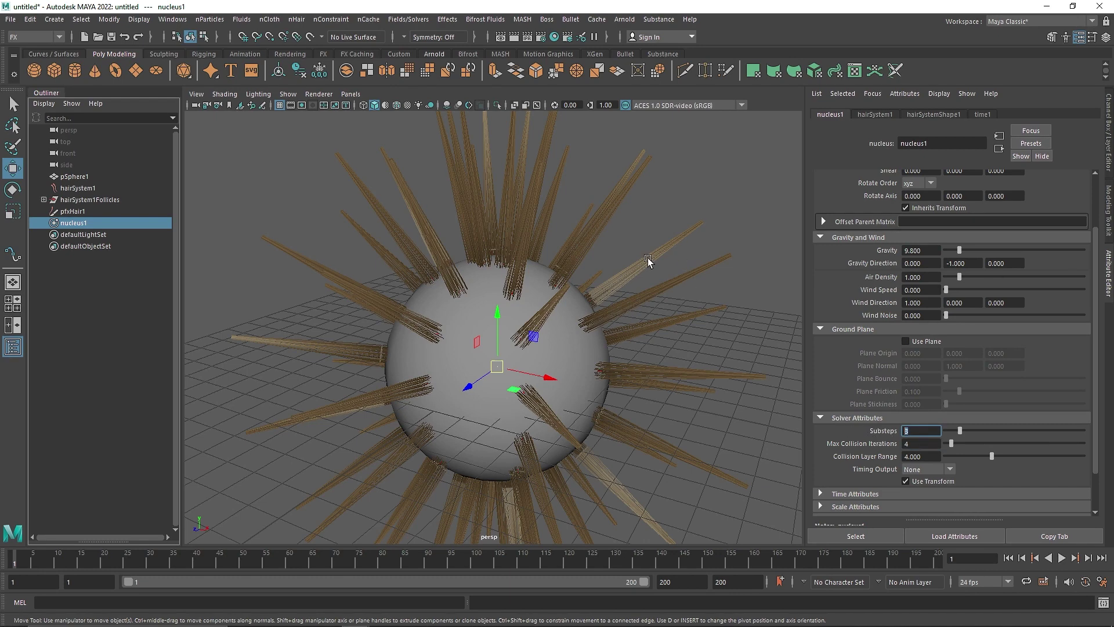
Reselect the hair system and vary Hairs Per Clump from a low value up to 100, viewing the clumps
{"action": "left_click", "coordinate": [91, 189]}
{"action": "middle_click_drag", "start_coordinate": [633, 339], "coordinate": [622, 360], "text": "alt"}
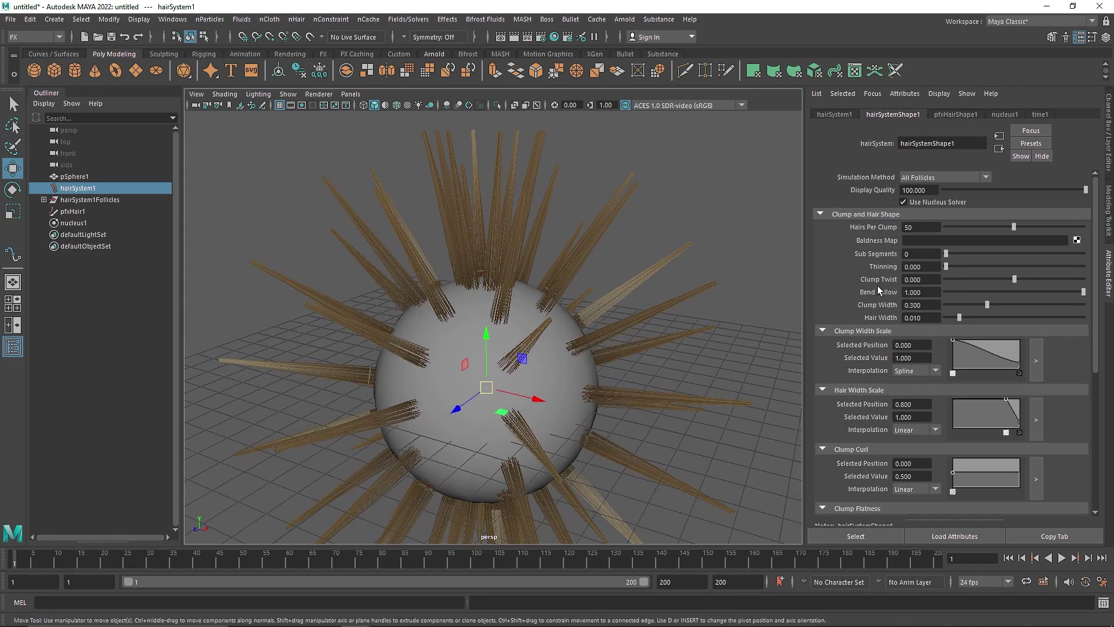
{"action": "scroll", "coordinate": [558, 316], "scroll_direction": "up", "scroll_amount": 3}
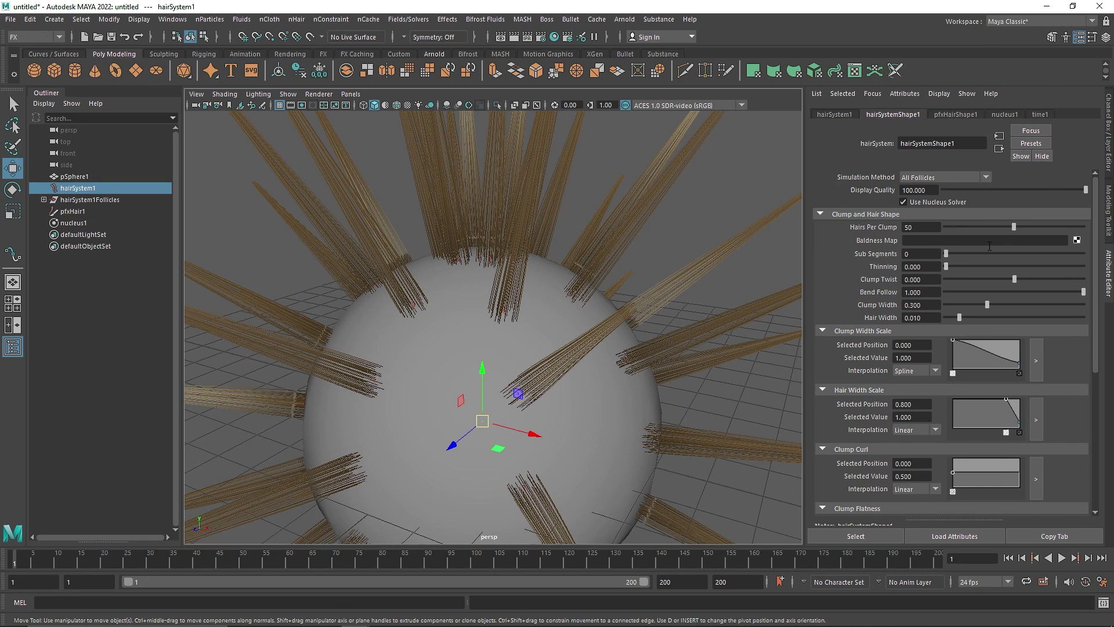
{"action": "left_click_drag", "start_coordinate": [1013, 230], "coordinate": [955, 226]}
{"action": "scroll", "coordinate": [447, 369], "scroll_direction": "down", "scroll_amount": 4}
{"action": "left_click_drag", "start_coordinate": [498, 364], "coordinate": [519, 360], "text": "alt"}
{"action": "scroll", "coordinate": [547, 355], "scroll_direction": "up", "scroll_amount": 3}
{"action": "left_click_drag", "start_coordinate": [956, 227], "coordinate": [1084, 227]}
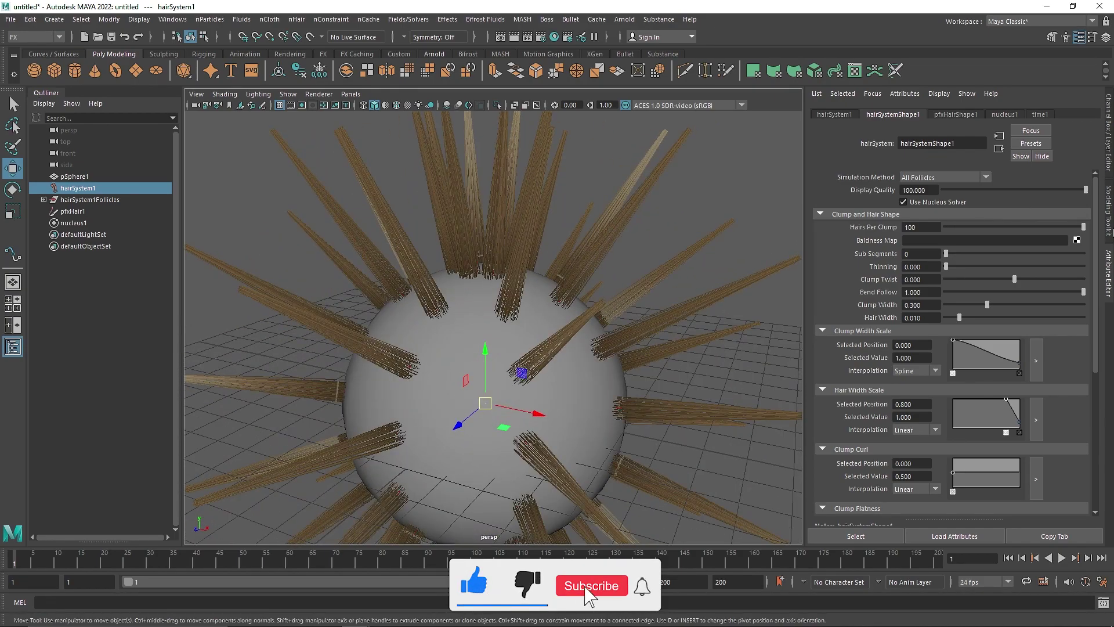
Set Hairs Per Clump to 150 for the hair system
{"action": "left_click", "coordinate": [910, 226]}
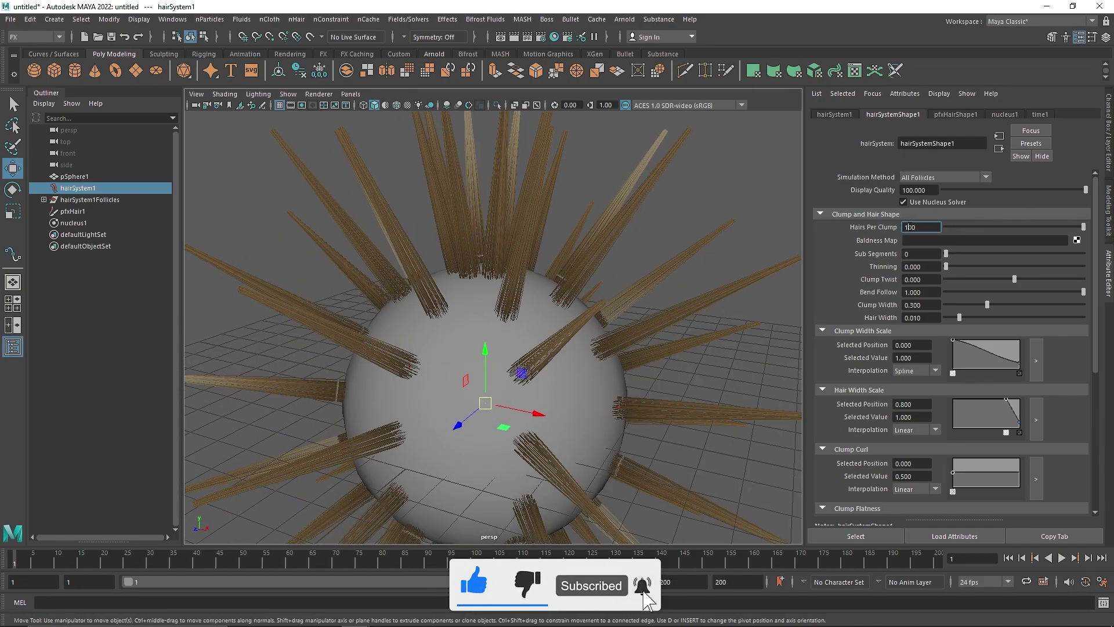
{"action": "key", "text": "Return"}
{"action": "left_click_drag", "start_coordinate": [917, 228], "coordinate": [890, 229]}
{"action": "type", "text": "150"}
{"action": "key", "text": "Return"}
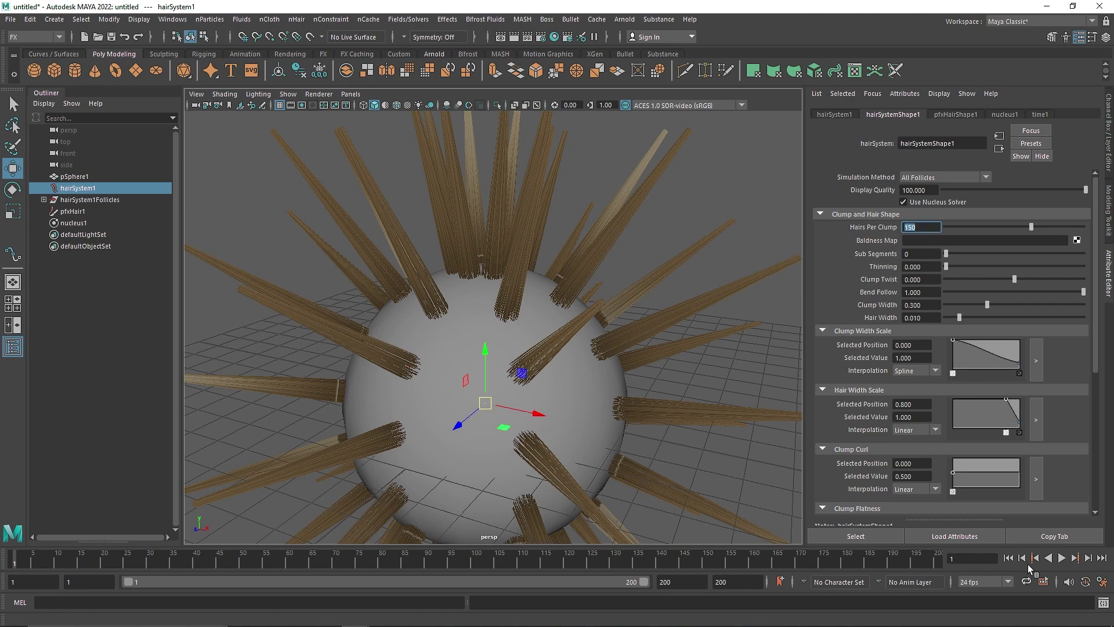
Play the hair simulation, stop it at about frame 102, and look closely at the bends in the hair
{"action": "left_click", "coordinate": [1061, 558]}
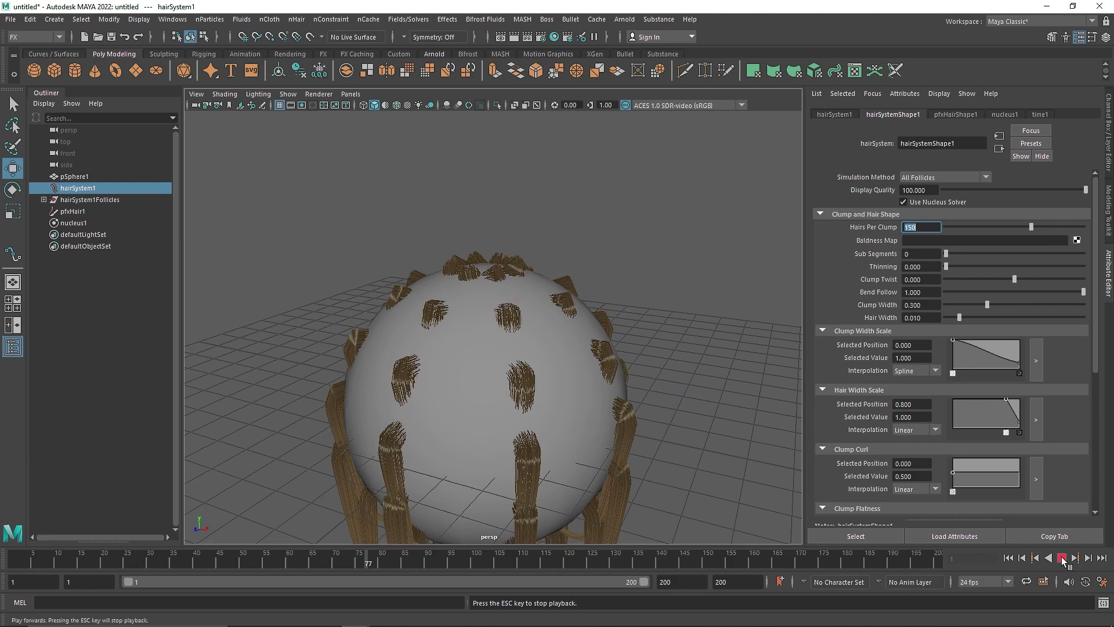
{"action": "left_click", "coordinate": [1062, 558]}
{"action": "scroll", "coordinate": [480, 258], "scroll_direction": "up", "scroll_amount": 4}
{"action": "left_click_drag", "start_coordinate": [481, 258], "coordinate": [569, 296], "text": "alt"}
{"action": "scroll", "coordinate": [457, 309], "scroll_direction": "up", "scroll_amount": 3}
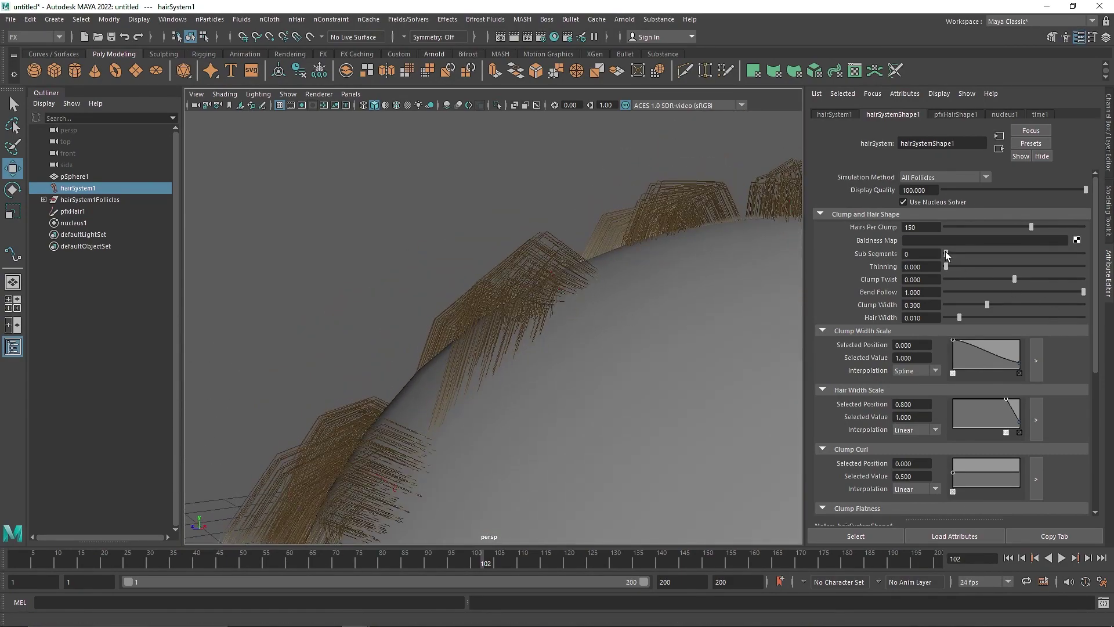
Raise the hair's Sub Segments in stages to 4 and view the clumps from several angles
{"action": "left_click_drag", "start_coordinate": [946, 253], "coordinate": [976, 255]}
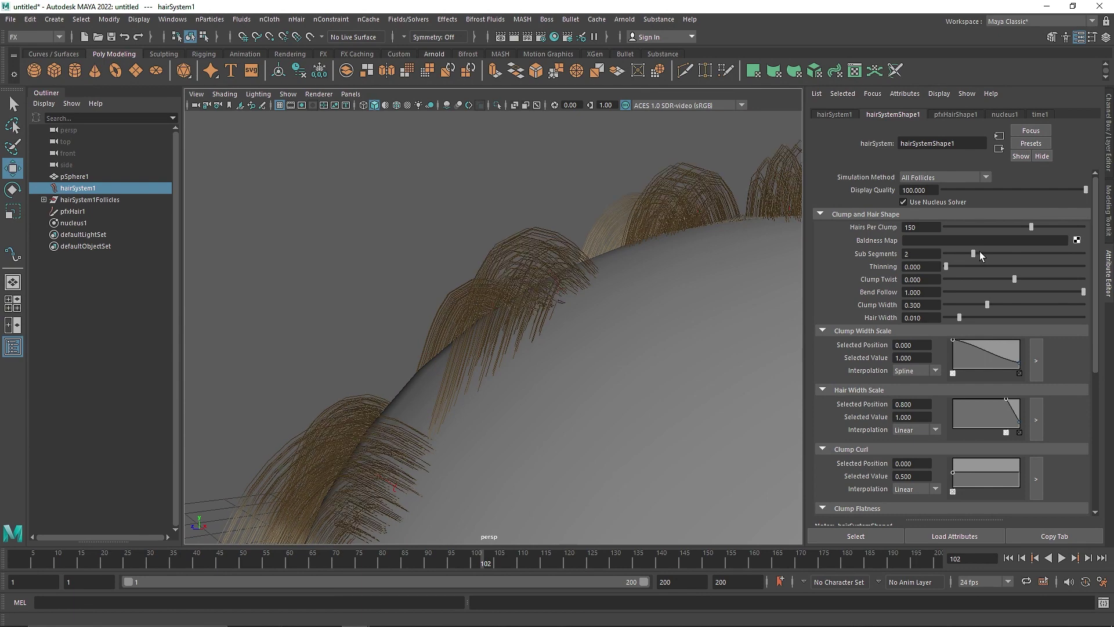
{"action": "left_click", "coordinate": [980, 253]}
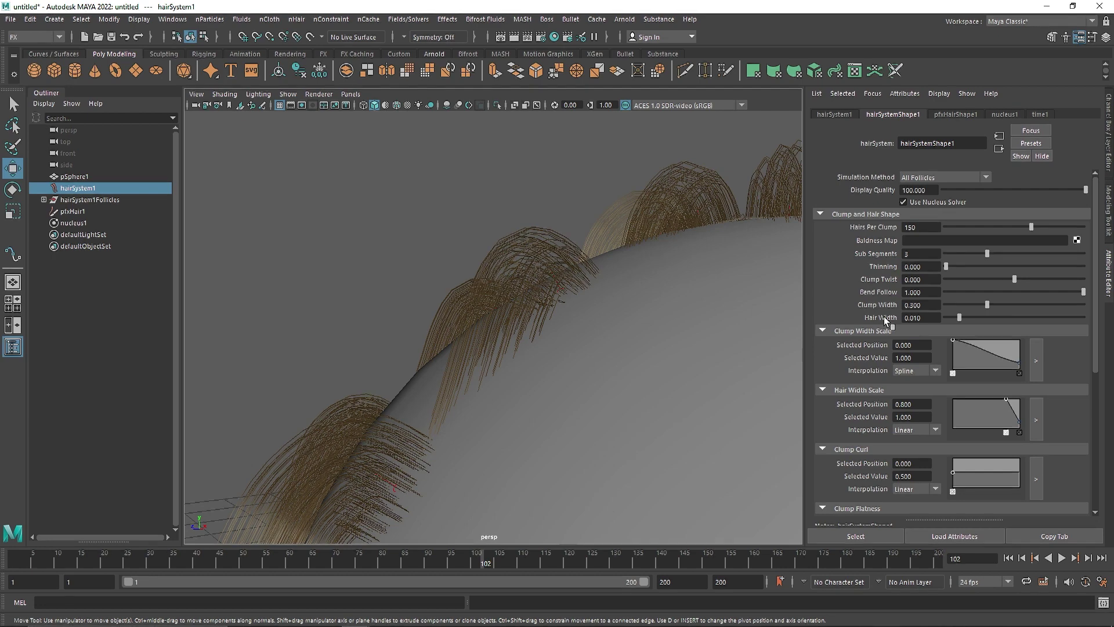
{"action": "left_click_drag", "start_coordinate": [994, 253], "coordinate": [1006, 253]}
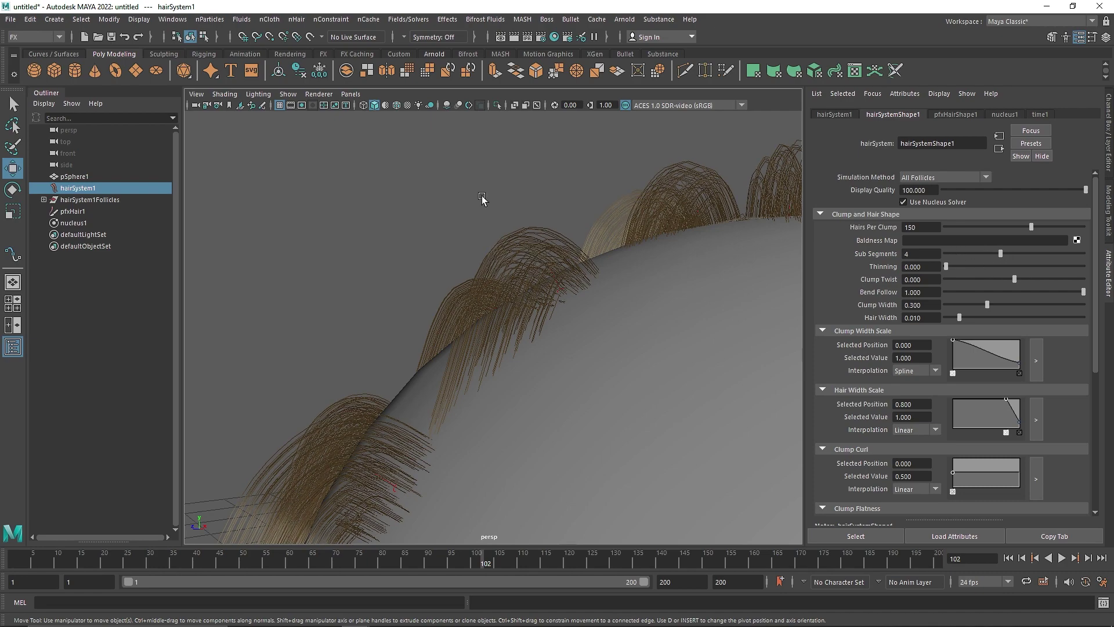
{"action": "left_click_drag", "start_coordinate": [414, 265], "coordinate": [526, 330], "text": "alt"}
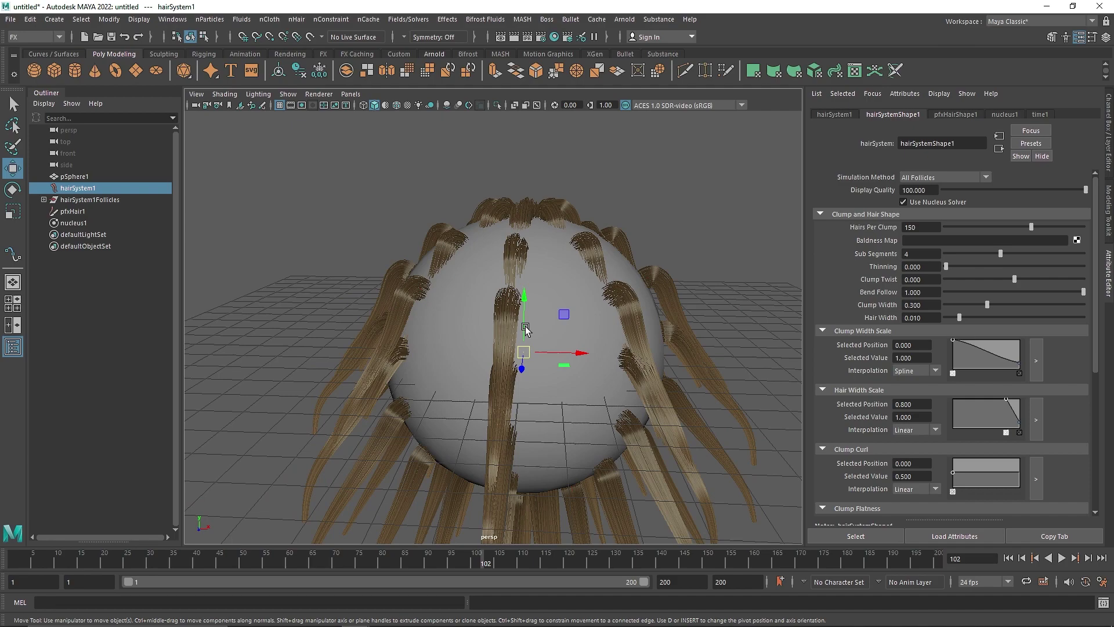
{"action": "scroll", "coordinate": [525, 327], "scroll_direction": "up", "scroll_amount": 5}
{"action": "left_click_drag", "start_coordinate": [519, 323], "coordinate": [414, 345], "text": "alt"}
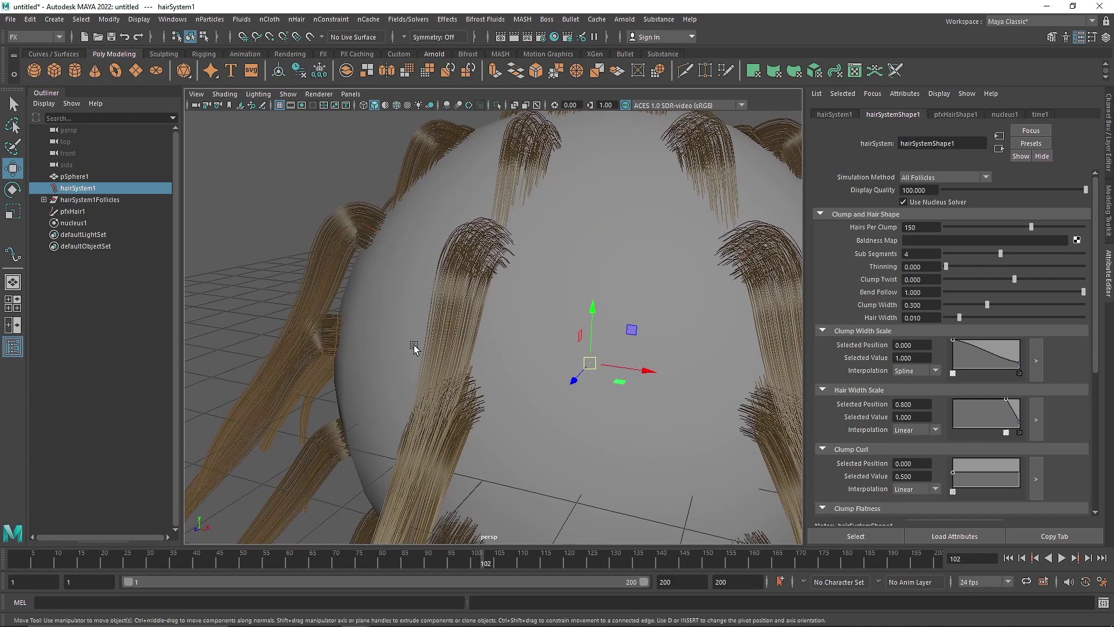
{"action": "left_click_drag", "start_coordinate": [421, 292], "coordinate": [576, 306], "text": "alt"}
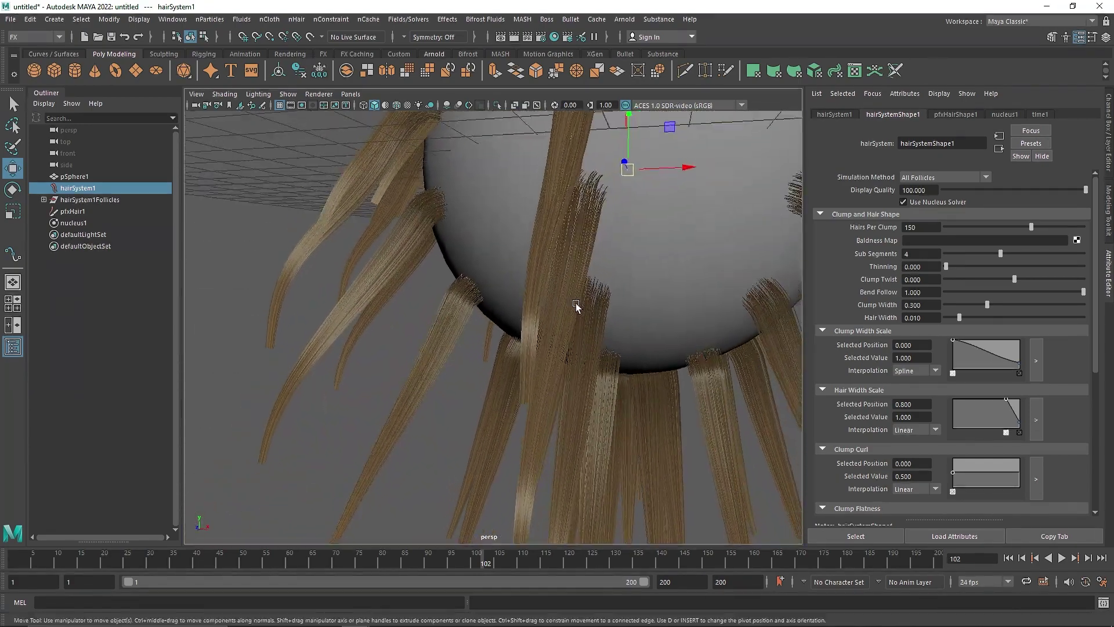
Return to the first frame, set the hair's Thinning to 1, and look closely at the hair tips
{"action": "left_click", "coordinate": [1008, 558]}
{"action": "scroll", "coordinate": [462, 243], "scroll_direction": "down", "scroll_amount": 3}
{"action": "left_click_drag", "start_coordinate": [462, 244], "coordinate": [443, 395], "text": "alt"}
{"action": "left_click_drag", "start_coordinate": [511, 378], "coordinate": [629, 404], "text": "alt"}
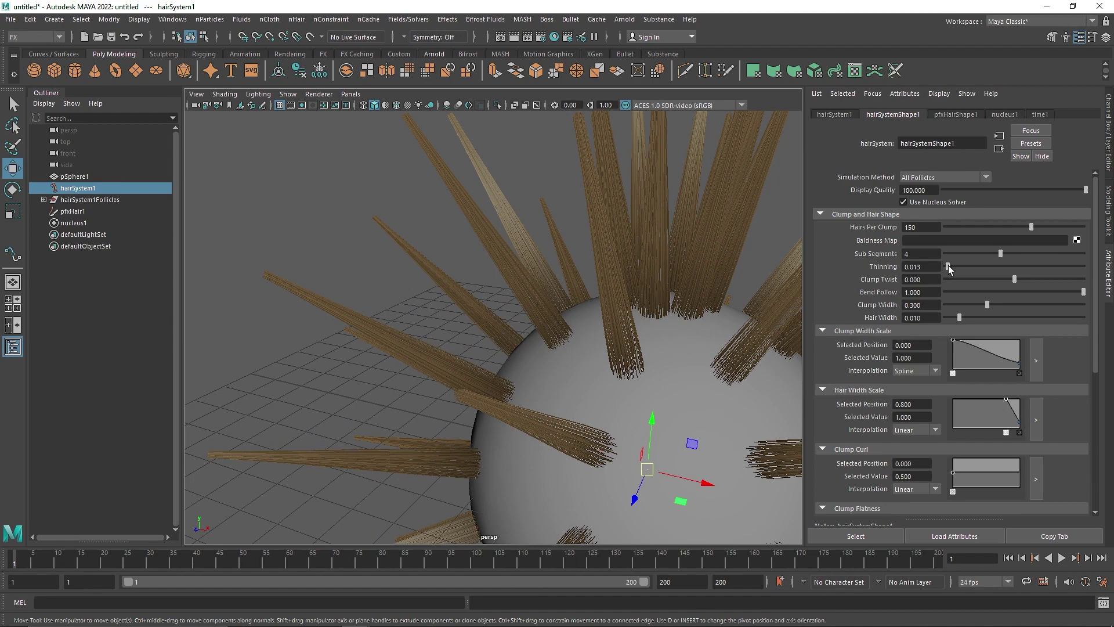
{"action": "left_click_drag", "start_coordinate": [1053, 268], "coordinate": [1108, 277]}
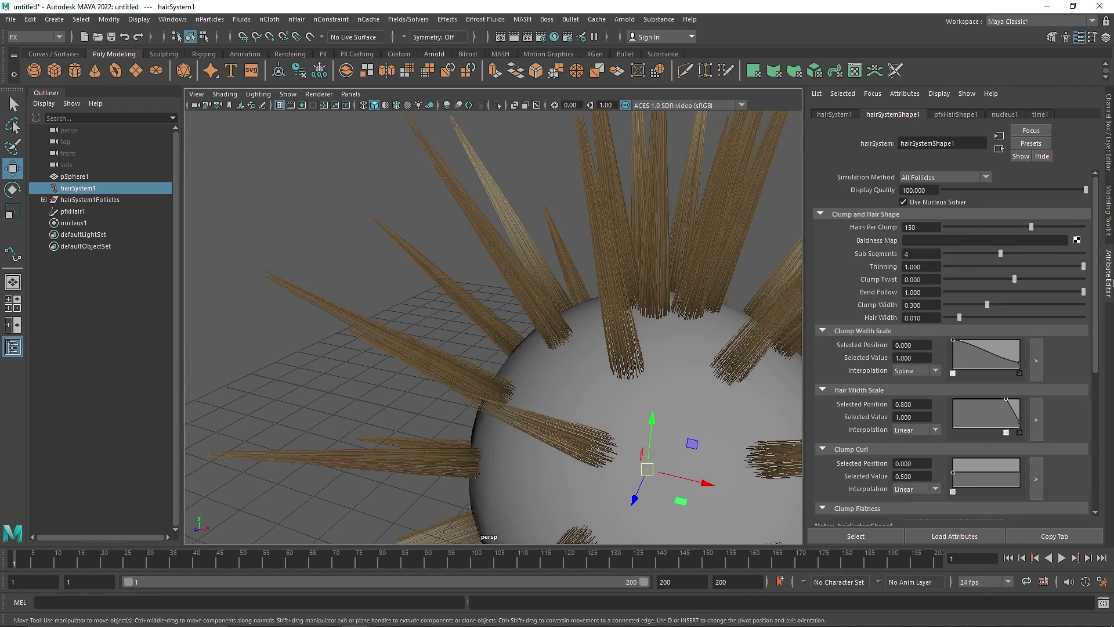
{"action": "middle_click_drag", "start_coordinate": [496, 162], "coordinate": [609, 348], "text": "alt"}
{"action": "right_click_drag", "start_coordinate": [609, 348], "coordinate": [679, 373], "text": "alt"}
{"action": "left_click_drag", "start_coordinate": [659, 356], "coordinate": [707, 381], "text": "alt"}
Compare the hair with Thinning at 0 and at 1, and settle on a Thinning of about 0.494
{"action": "left_click_drag", "start_coordinate": [1064, 267], "coordinate": [899, 256]}
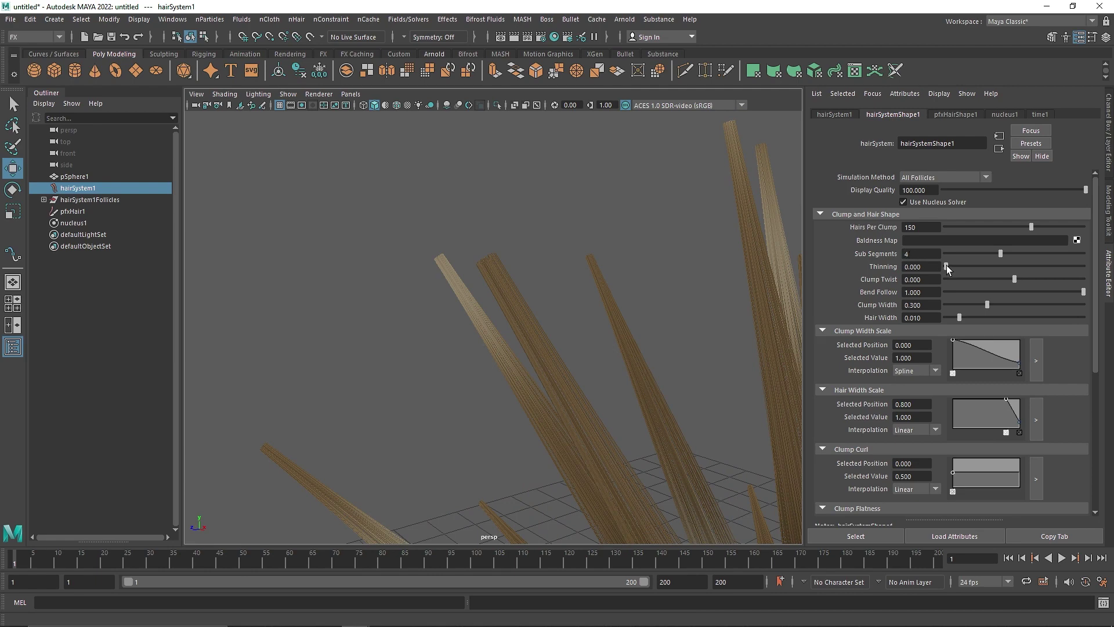
{"action": "left_click_drag", "start_coordinate": [952, 266], "coordinate": [1095, 282]}
{"action": "scroll", "coordinate": [532, 473], "scroll_direction": "down", "scroll_amount": 5}
{"action": "left_click_drag", "start_coordinate": [532, 473], "coordinate": [621, 480], "text": "alt"}
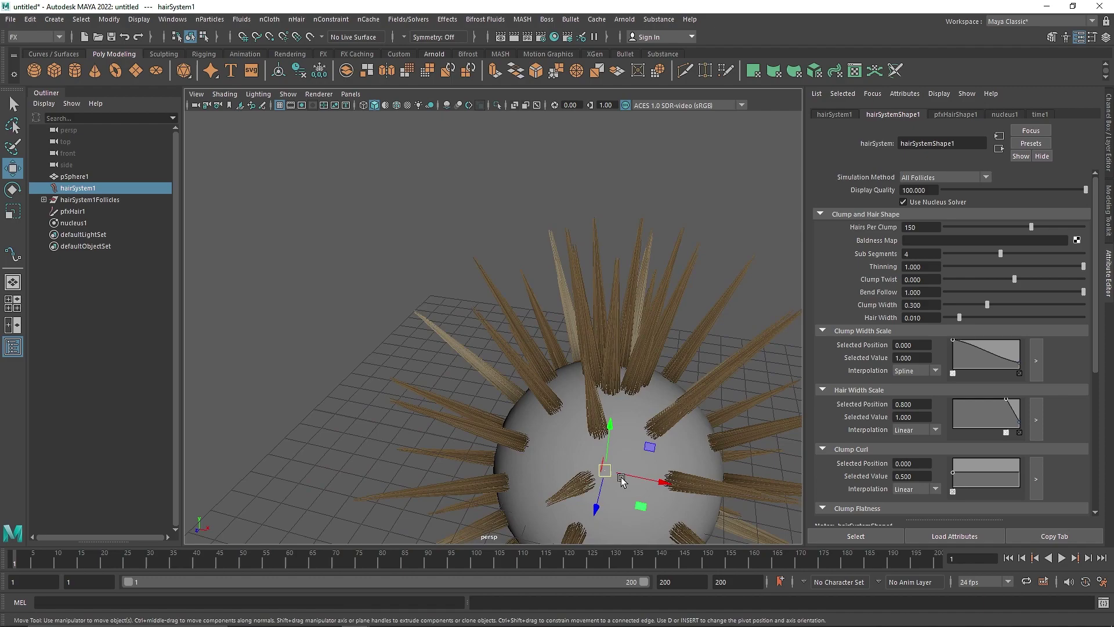
{"action": "middle_click_drag", "start_coordinate": [621, 480], "coordinate": [577, 439], "text": "alt"}
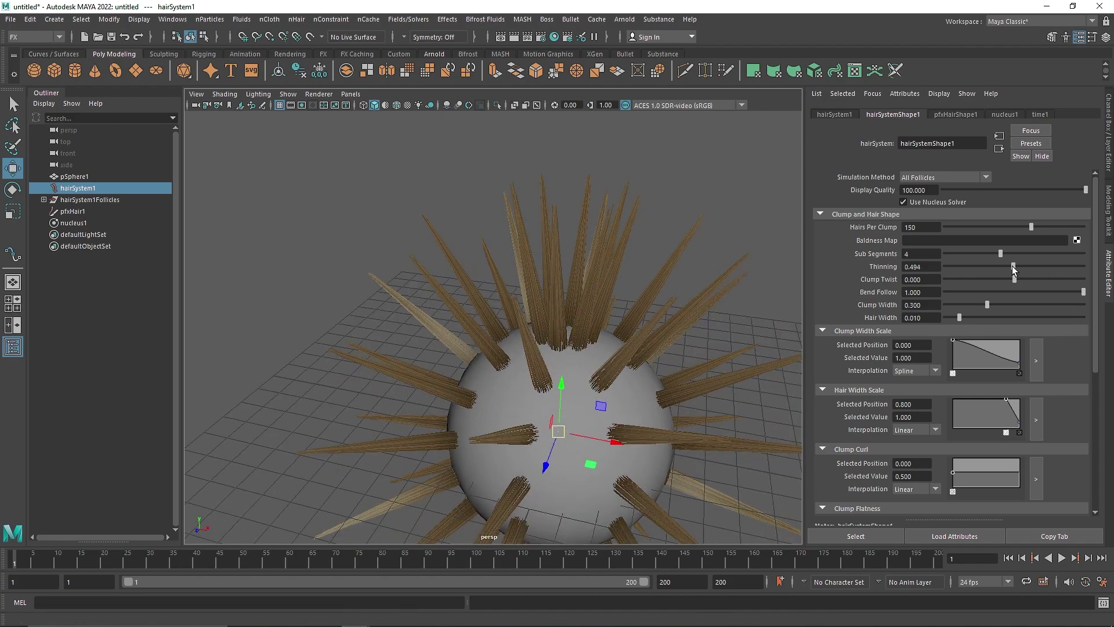
{"action": "scroll", "coordinate": [619, 390], "scroll_direction": "up", "scroll_amount": 5}
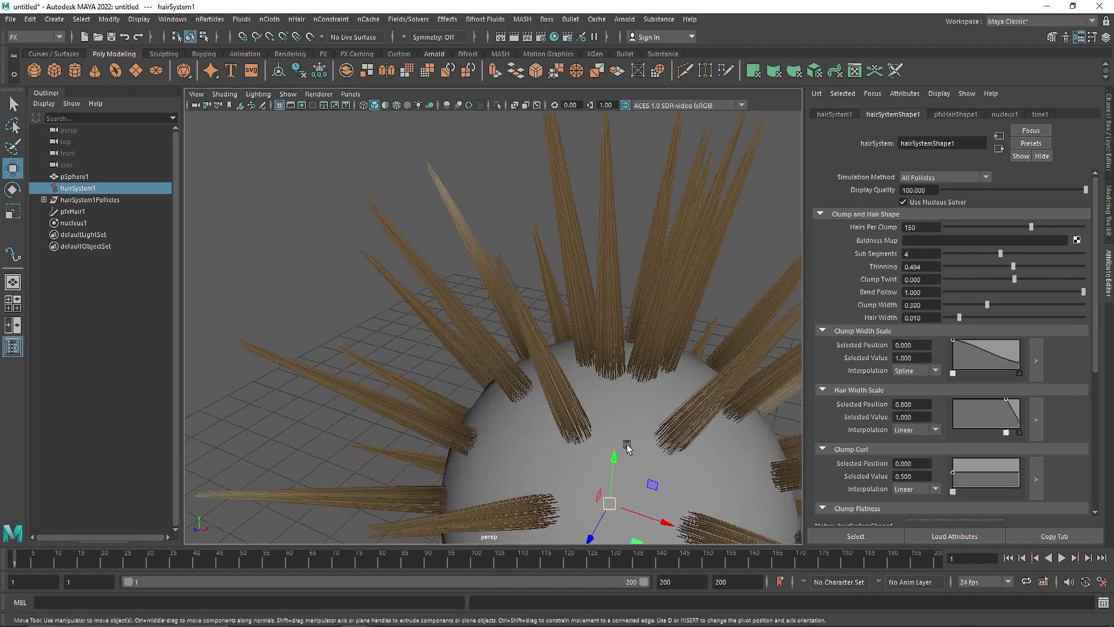
Try the hair's Clump Twist at values up to 1, view the clumps, and set it back to 0
{"action": "left_click_drag", "start_coordinate": [627, 446], "coordinate": [579, 326], "text": "alt"}
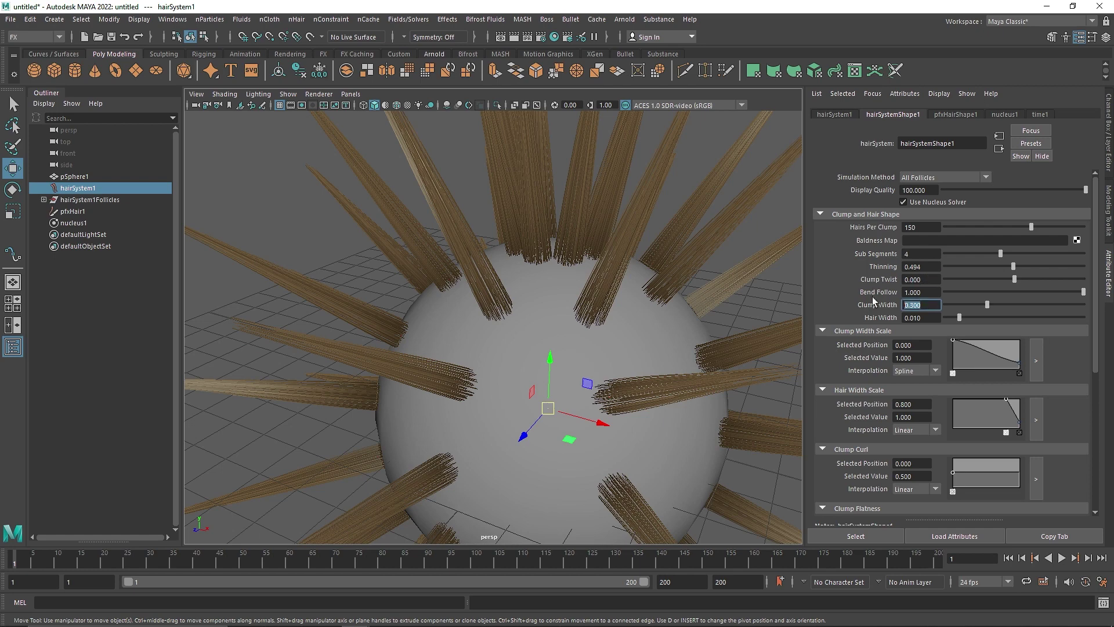
{"action": "left_click", "coordinate": [923, 279]}
{"action": "left_click_drag", "start_coordinate": [1013, 280], "coordinate": [1021, 282]}
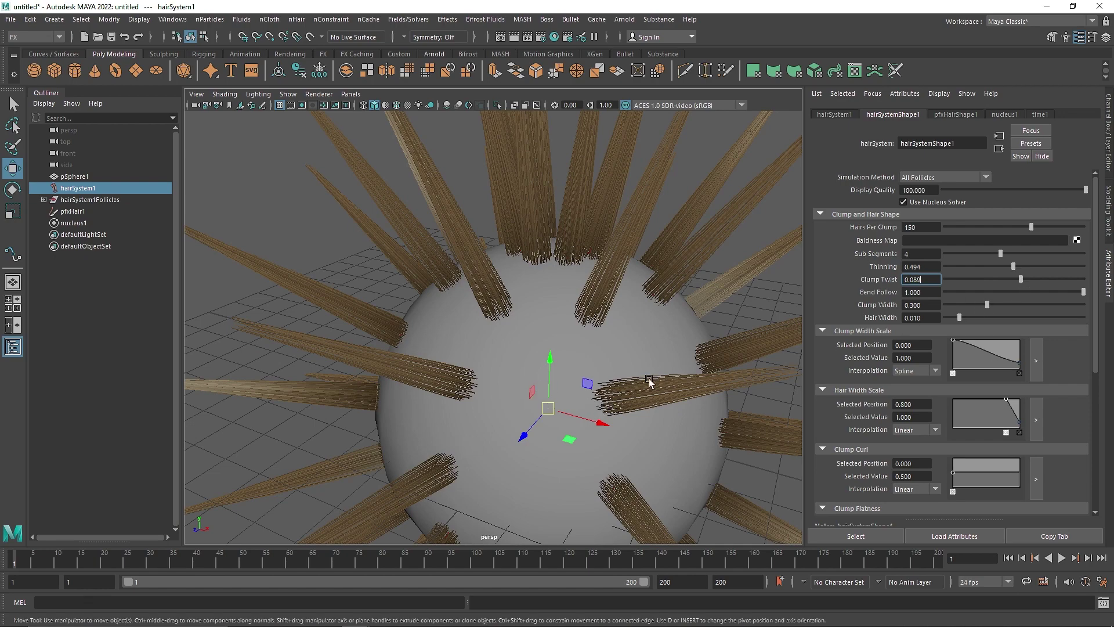
{"action": "left_click_drag", "start_coordinate": [1028, 280], "coordinate": [1101, 282]}
{"action": "scroll", "coordinate": [498, 327], "scroll_direction": "down", "scroll_amount": 3}
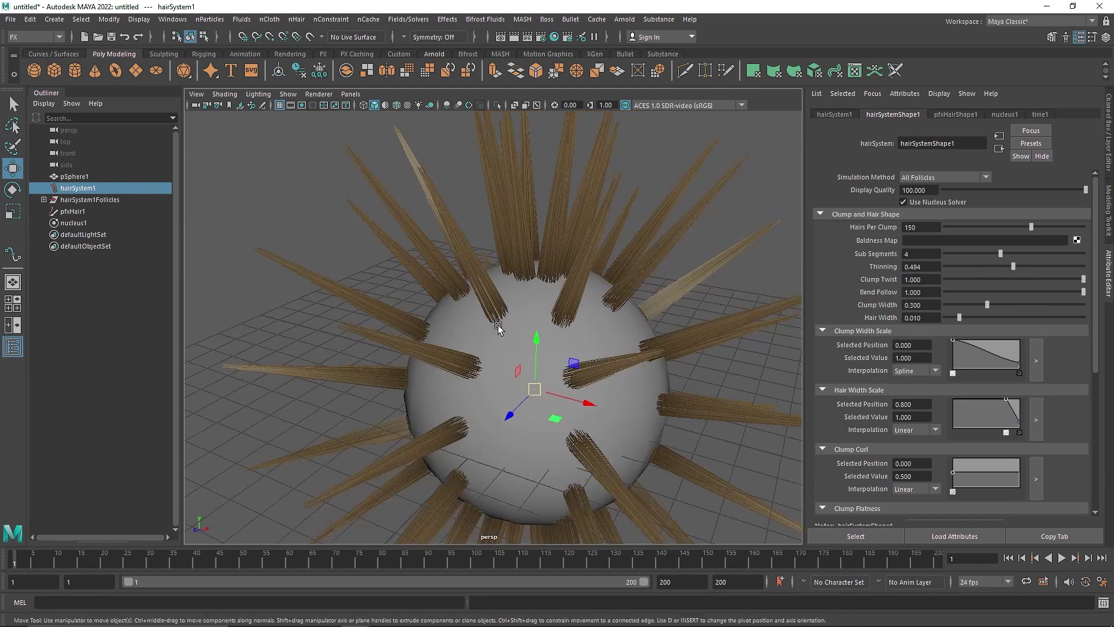
{"action": "left_click_drag", "start_coordinate": [1083, 279], "coordinate": [1027, 280]}
{"action": "left_click_drag", "start_coordinate": [917, 280], "coordinate": [902, 279]}
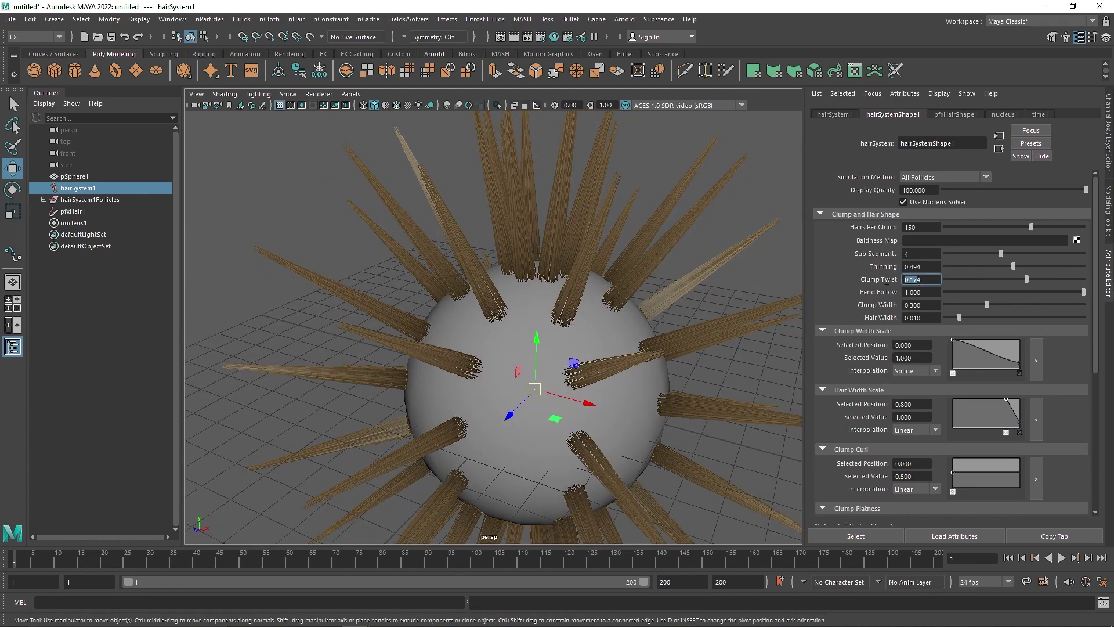
{"action": "left_click", "coordinate": [928, 292]}
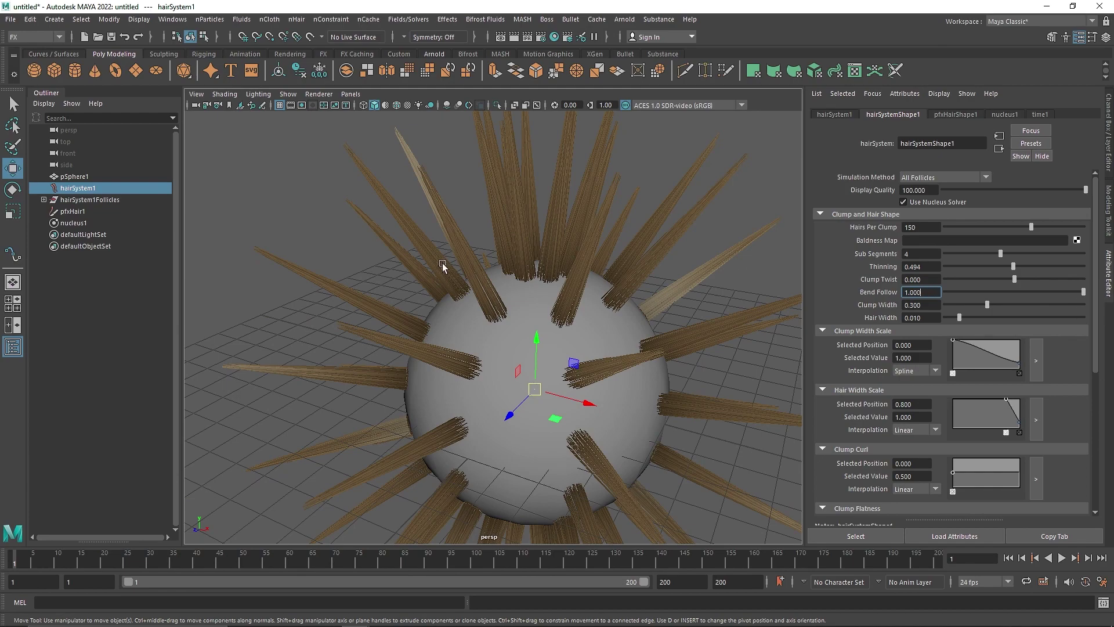
Play the hair simulation, stop it at about frame 17, and look closely at the bends near the roots
{"action": "left_click", "coordinate": [1062, 558]}
{"action": "left_click", "coordinate": [1061, 557]}
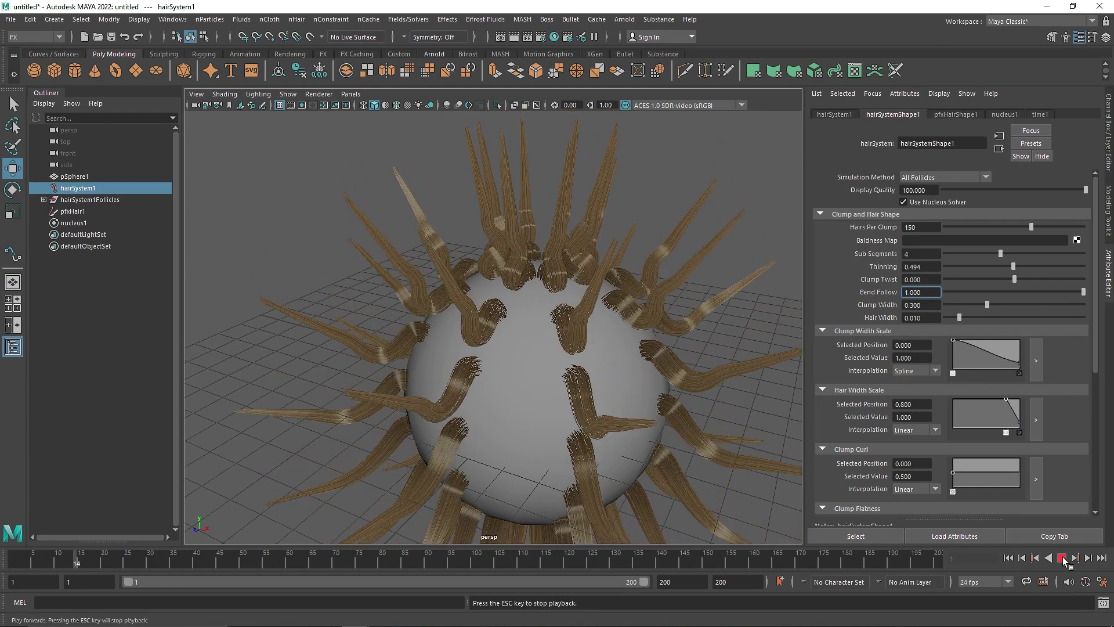
{"action": "scroll", "coordinate": [539, 256], "scroll_direction": "up", "scroll_amount": 8}
{"action": "left_click_drag", "start_coordinate": [539, 257], "coordinate": [712, 373], "text": "alt"}
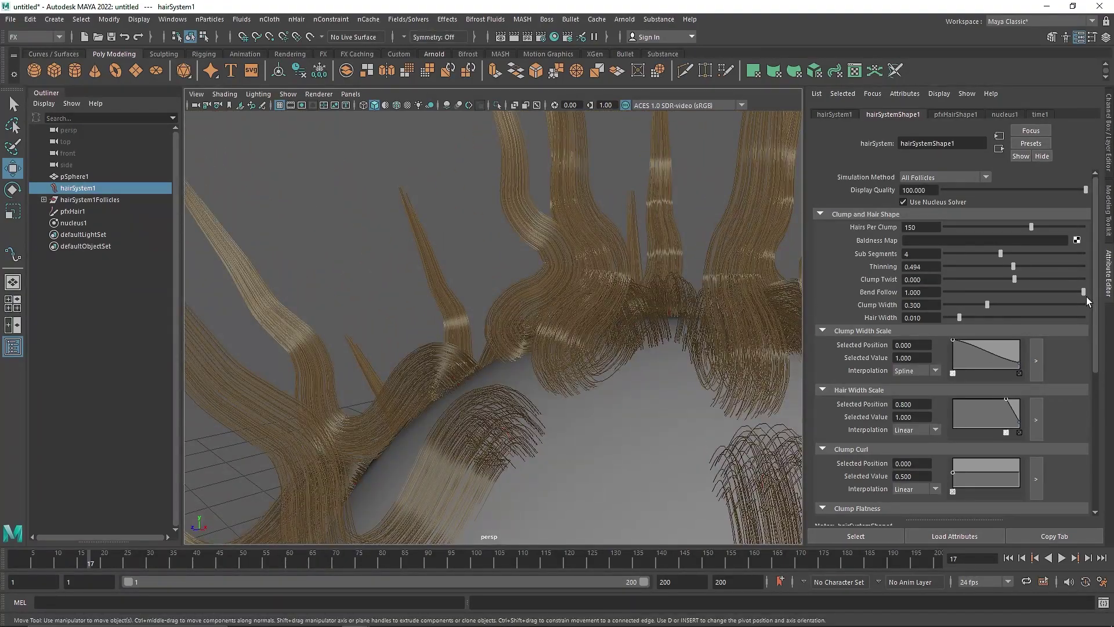
Compare the bent clumps with a much lower Bend Follow, and return Bend Follow to 1
{"action": "left_click_drag", "start_coordinate": [1083, 292], "coordinate": [975, 302]}
{"action": "mouse_move", "coordinate": [577, 336]}
{"action": "left_mouse_down", "text": "alt"}
{"action": "mouse_move", "coordinate": [509, 341]}
{"action": "mouse_move", "coordinate": [552, 304]}
{"action": "mouse_move", "coordinate": [485, 466]}
{"action": "mouse_move", "coordinate": [584, 340]}
{"action": "mouse_move", "coordinate": [559, 345]}
{"action": "mouse_move", "coordinate": [574, 342]}
{"action": "left_mouse_up", "text": "alt"}
{"action": "left_click_drag", "start_coordinate": [977, 291], "coordinate": [1112, 299]}
{"action": "left_click_drag", "start_coordinate": [699, 326], "coordinate": [574, 406], "text": "alt"}
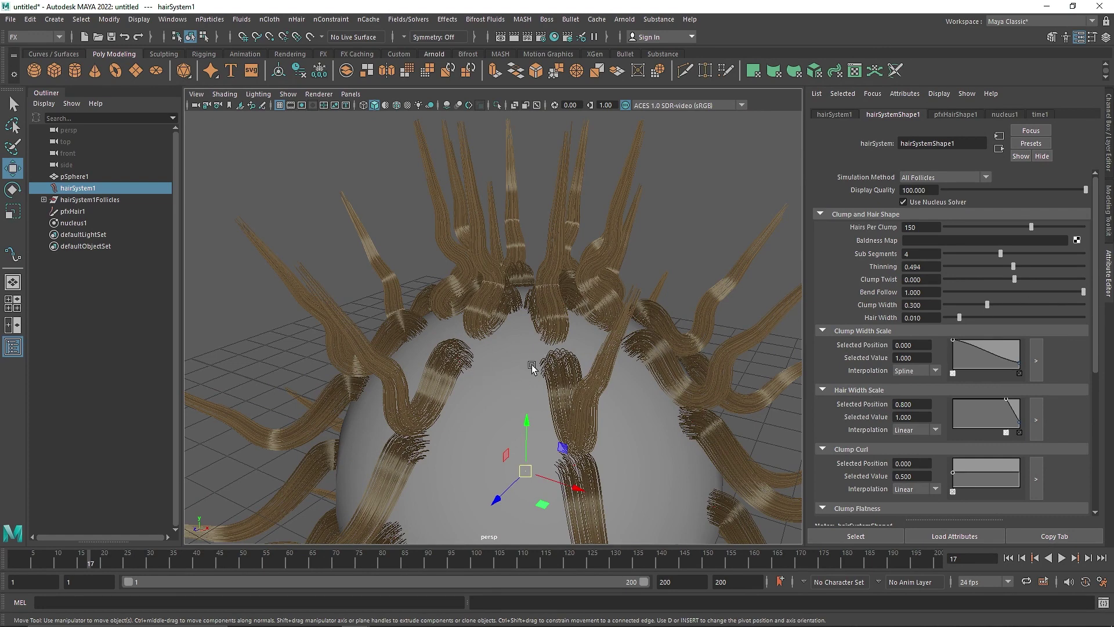
Set the hair's Clump Width to 1 and replay the simulation from the first frame to about frame 10
{"action": "left_click_drag", "start_coordinate": [1000, 307], "coordinate": [1103, 306]}
{"action": "scroll", "coordinate": [455, 368], "scroll_direction": "down", "scroll_amount": 5}
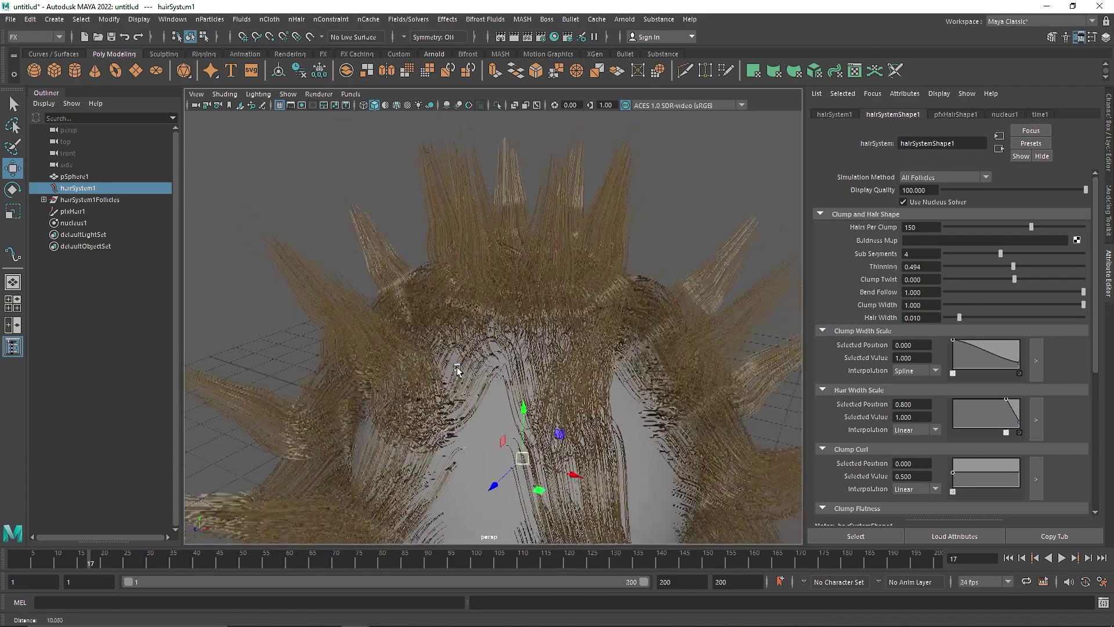
{"action": "left_click_drag", "start_coordinate": [455, 368], "coordinate": [952, 536], "text": "alt"}
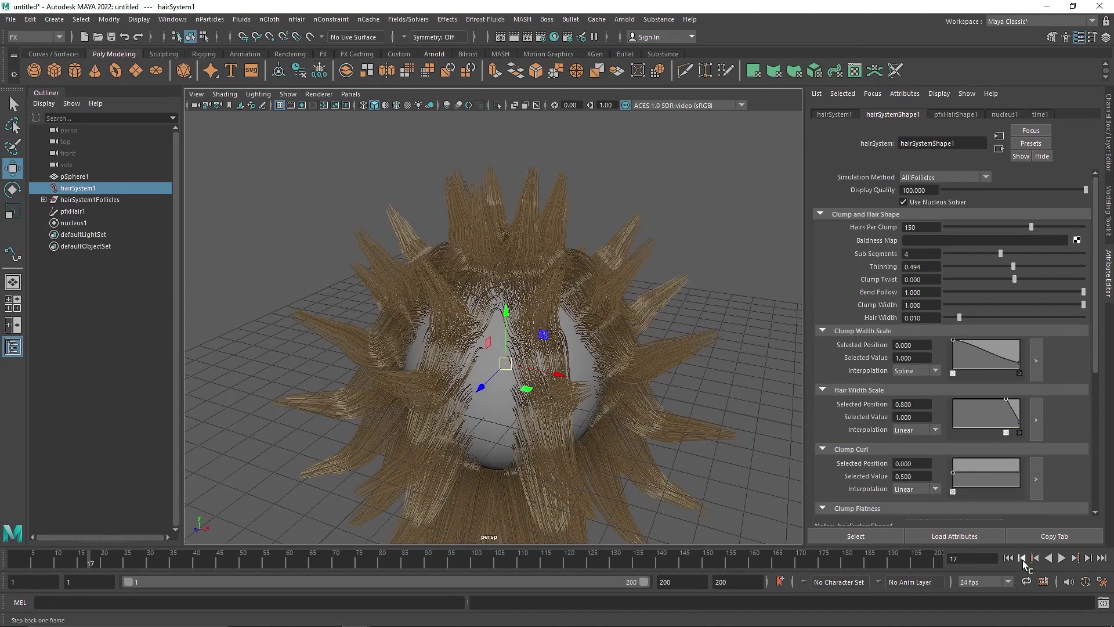
{"action": "left_click", "coordinate": [1008, 558]}
{"action": "left_click", "coordinate": [1061, 558]}
{"action": "left_click", "coordinate": [1062, 557]}
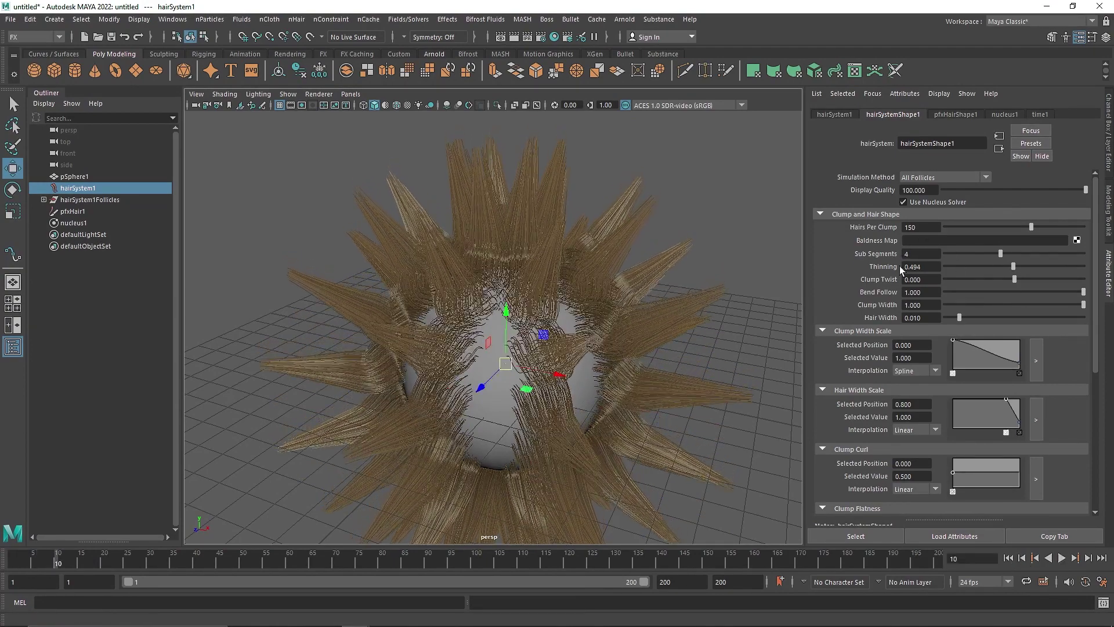
Try a Clump Width of 2 and set it back to 1
{"action": "left_click", "coordinate": [929, 308]}
{"action": "type", "text": "2"}
{"action": "key", "text": "Return"}
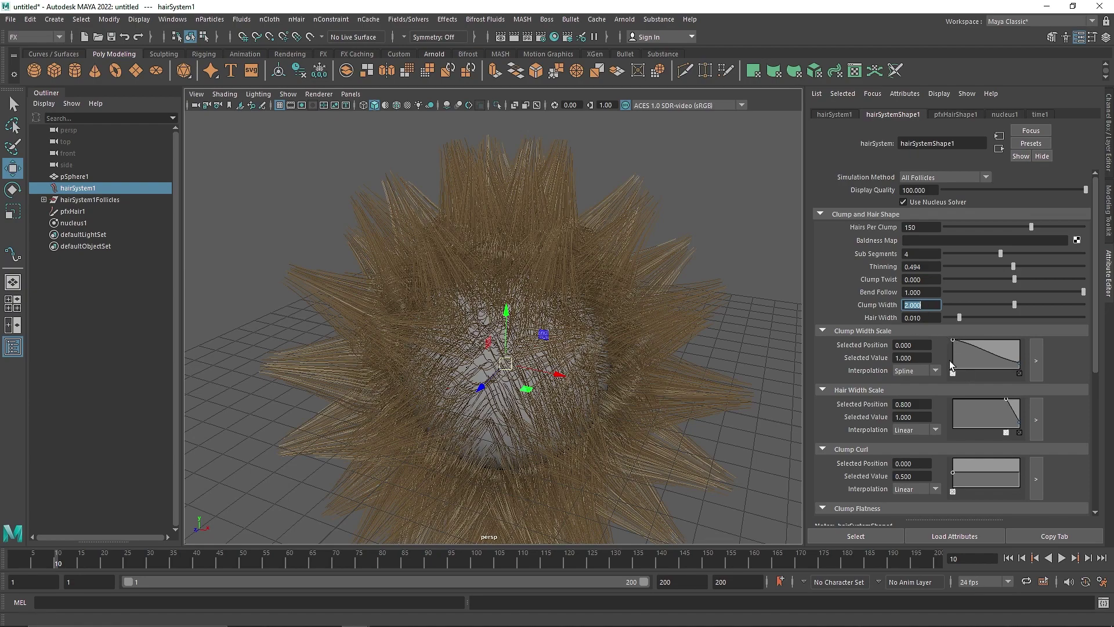
{"action": "type", "text": "1"}
{"action": "key", "text": "Return"}
Play the simulation on to frame 16, look closely at the strands, and raise the Hair Width to 0.1
{"action": "scroll", "coordinate": [517, 327], "scroll_direction": "up", "scroll_amount": 2}
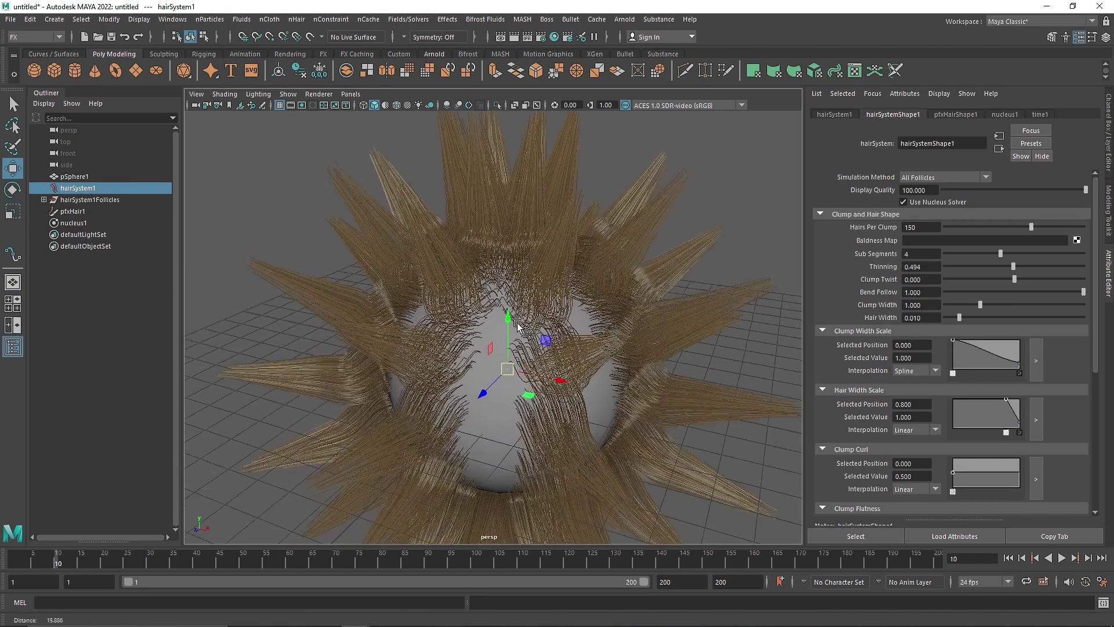
{"action": "scroll", "coordinate": [518, 327], "scroll_direction": "up", "scroll_amount": 2}
{"action": "left_click_drag", "start_coordinate": [518, 326], "coordinate": [509, 317], "text": "alt"}
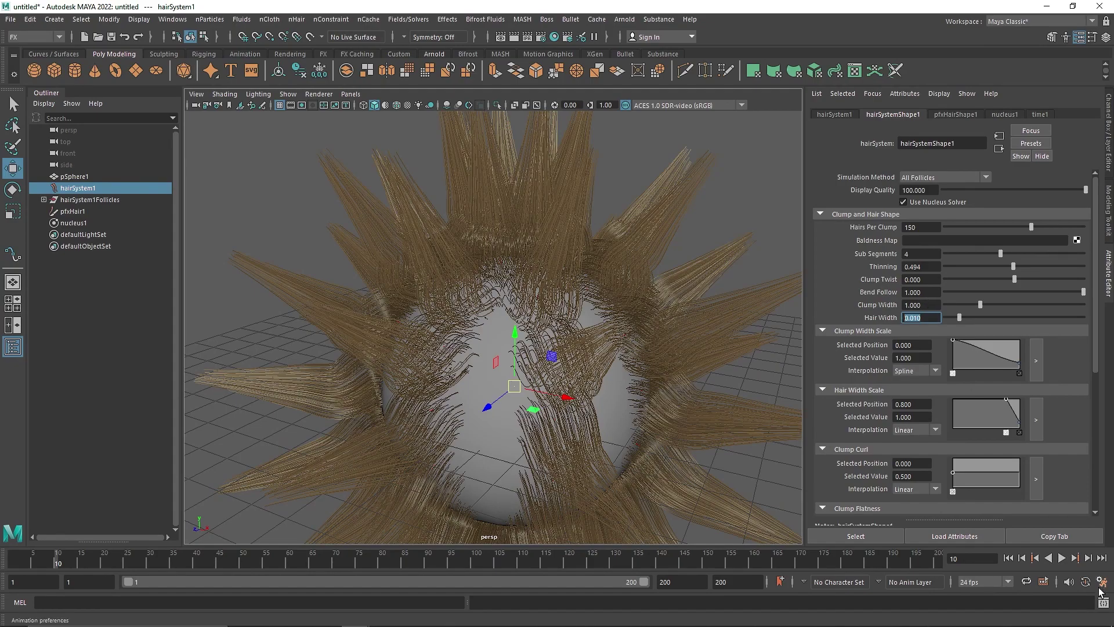
{"action": "left_click", "coordinate": [1061, 557]}
{"action": "left_click_drag", "start_coordinate": [482, 255], "coordinate": [441, 249], "text": "alt"}
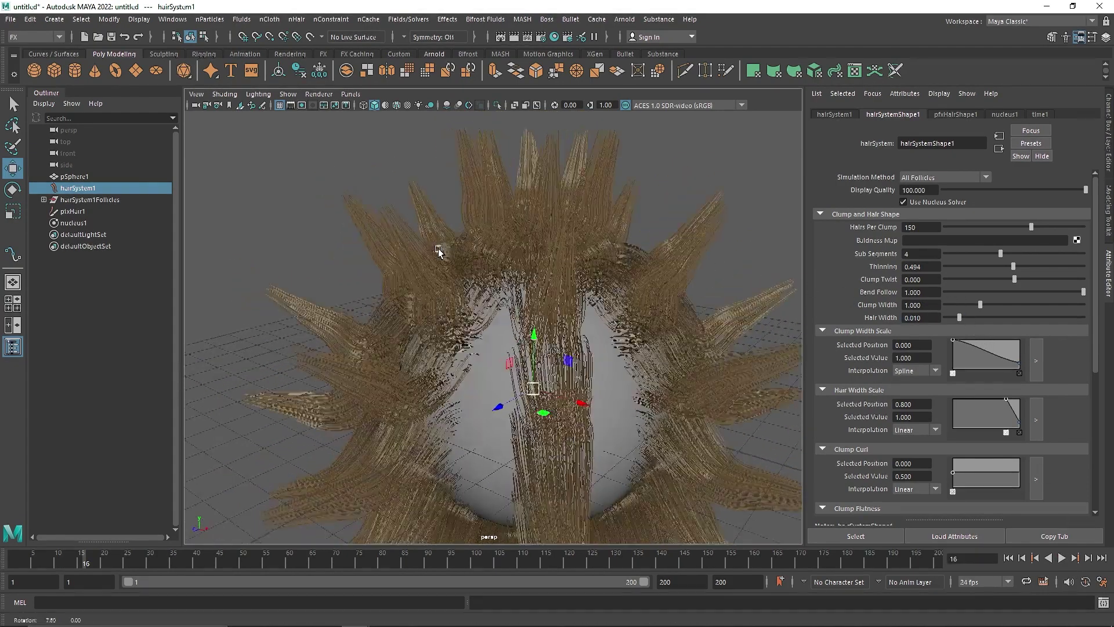
{"action": "scroll", "coordinate": [443, 250], "scroll_direction": "up", "scroll_amount": 4}
{"action": "middle_click_drag", "start_coordinate": [444, 252], "coordinate": [529, 330], "text": "alt"}
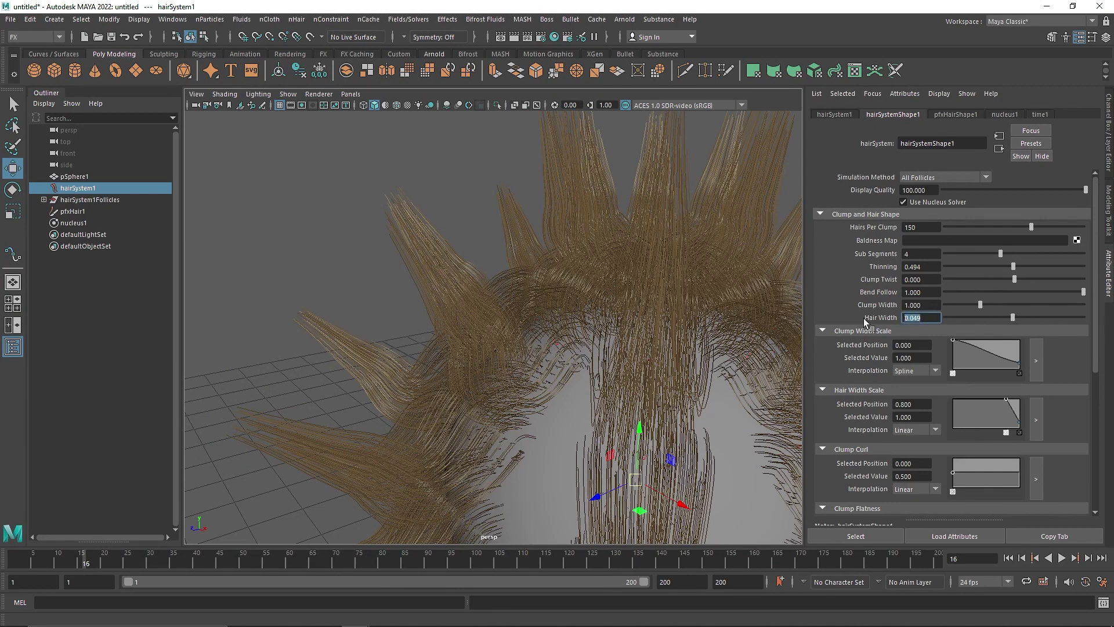
Add an Arnold physical sky and render the hair in the Arnold RenderView with the exposure raised to 2.44
{"action": "left_click", "coordinate": [434, 54]}
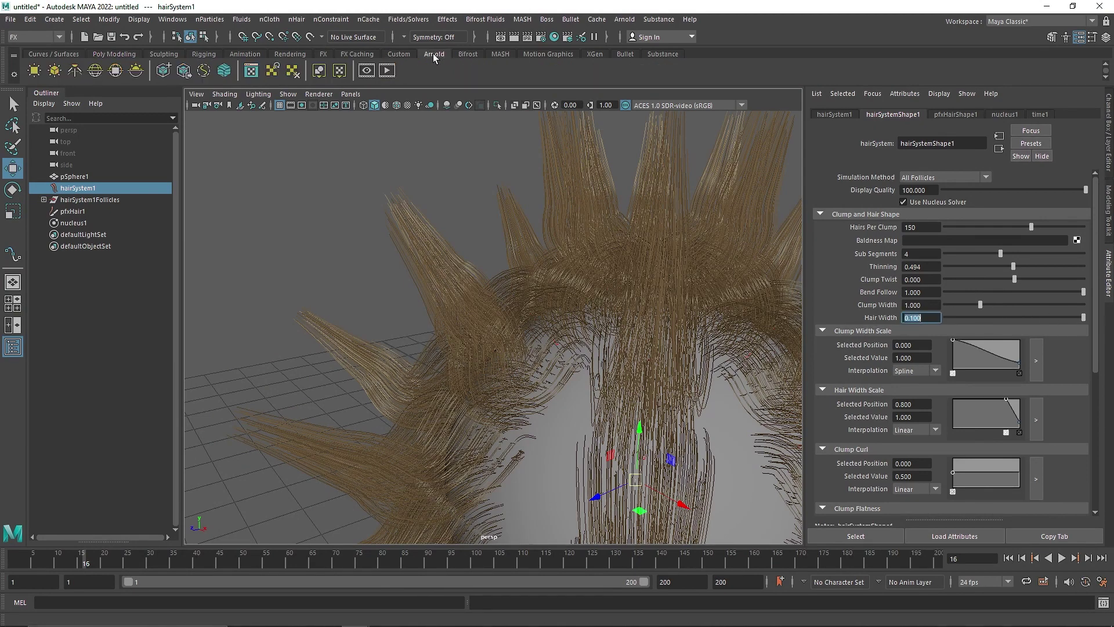
{"action": "left_click", "coordinate": [135, 71]}
{"action": "left_click", "coordinate": [387, 70]}
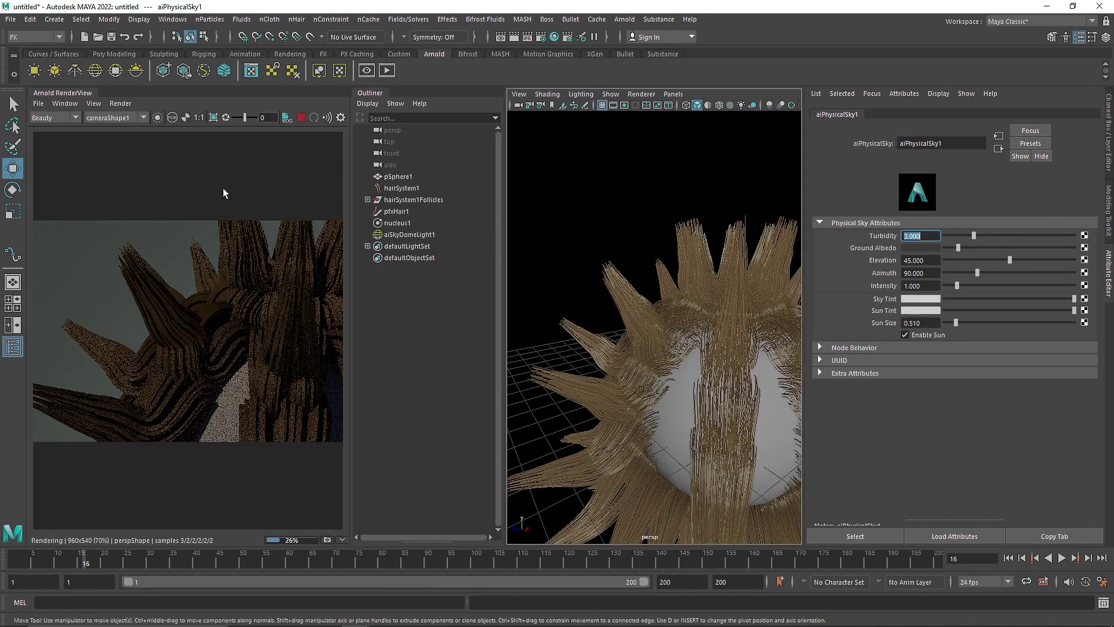
{"action": "left_click_drag", "start_coordinate": [245, 117], "coordinate": [250, 117]}
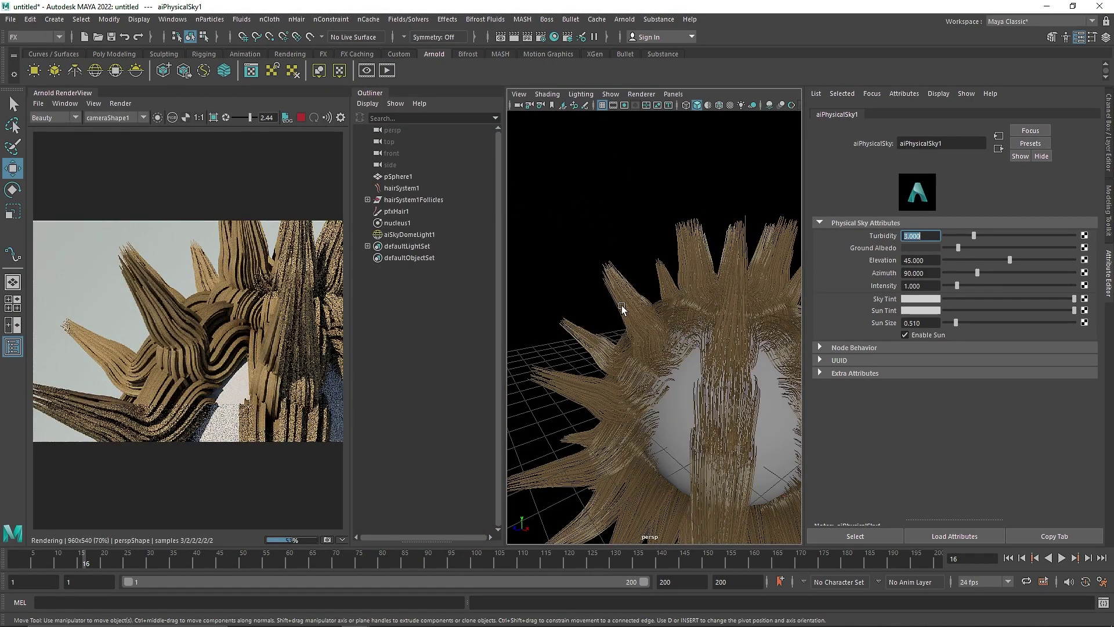
Enlarge the render view, limit rendering to a region over one clump, and examine the thick strands at 1:1 scale
{"action": "scroll", "coordinate": [621, 306], "scroll_direction": "up", "scroll_amount": 3}
{"action": "double_click", "coordinate": [369, 92]}
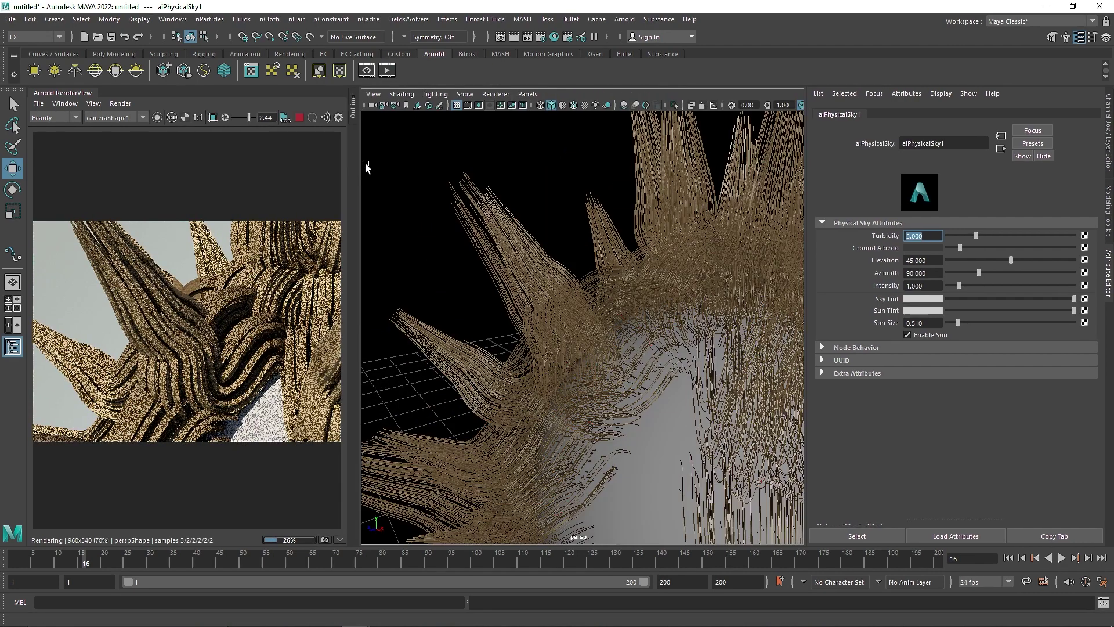
{"action": "left_click_drag", "start_coordinate": [357, 166], "coordinate": [505, 166]}
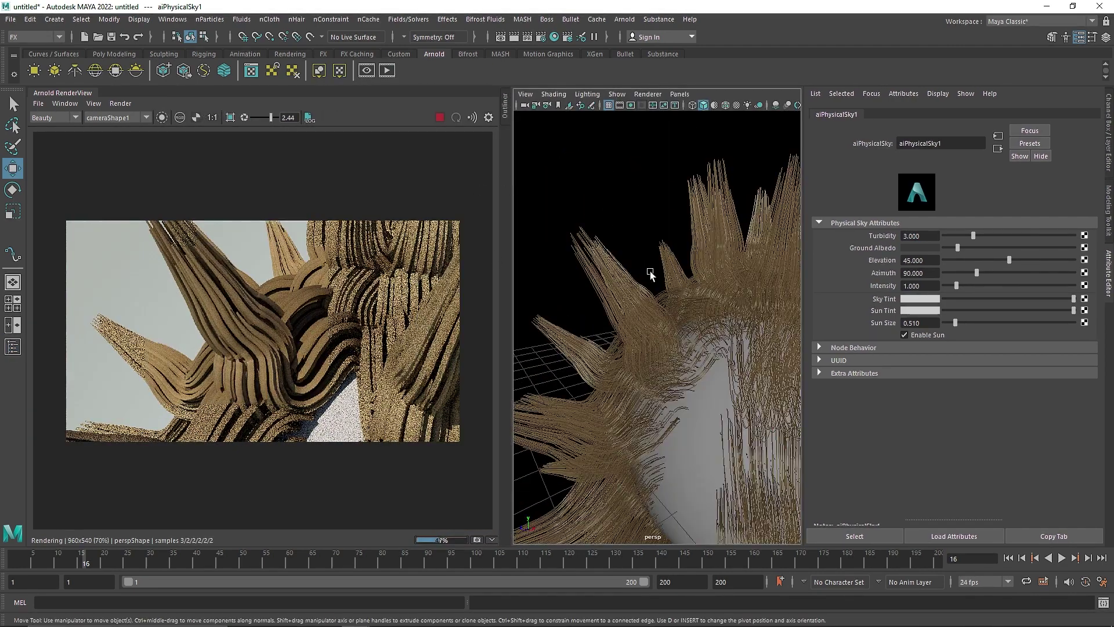
{"action": "left_click", "coordinate": [231, 117]}
{"action": "left_click_drag", "start_coordinate": [254, 331], "coordinate": [52, 157]}
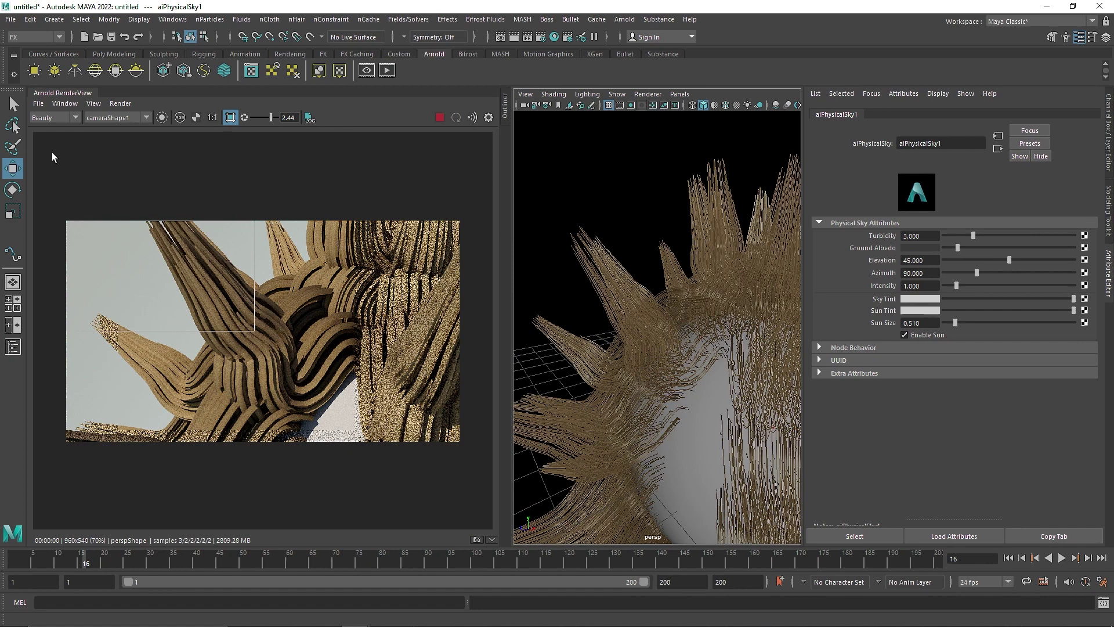
{"action": "left_click", "coordinate": [212, 117]}
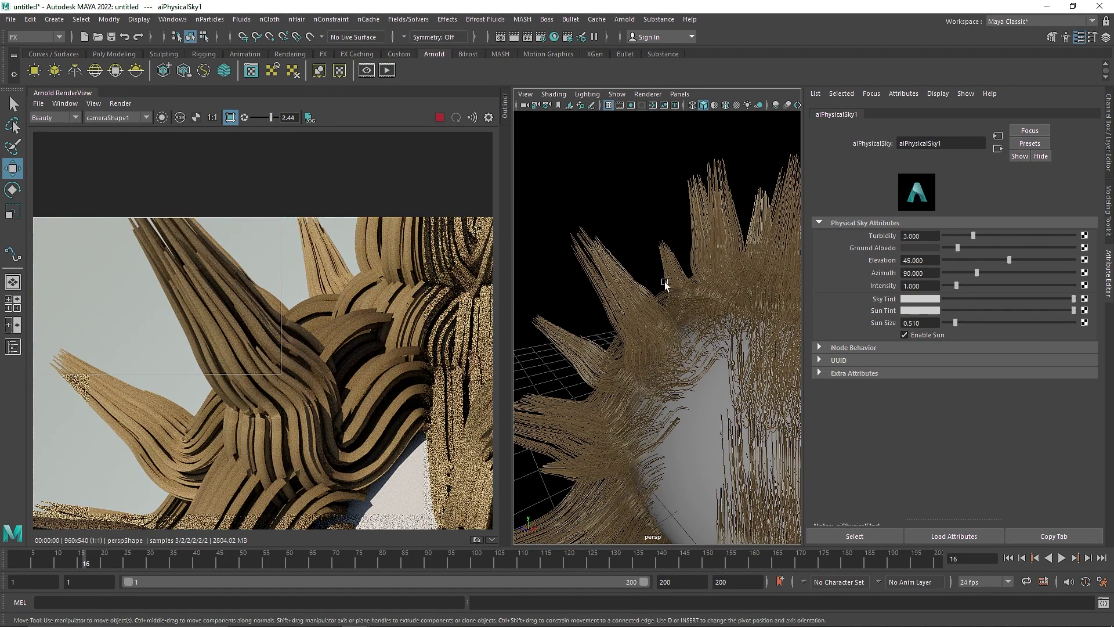
Select the hair, reduce its Hair Width to about 0.044, and render the full frame without the region
{"action": "left_click", "coordinate": [641, 291]}
{"action": "mouse_move", "coordinate": [1009, 318]}
{"action": "left_mouse_down"}
{"action": "mouse_move", "coordinate": [941, 317]}
{"action": "mouse_move", "coordinate": [999, 315]}
{"action": "left_mouse_up"}
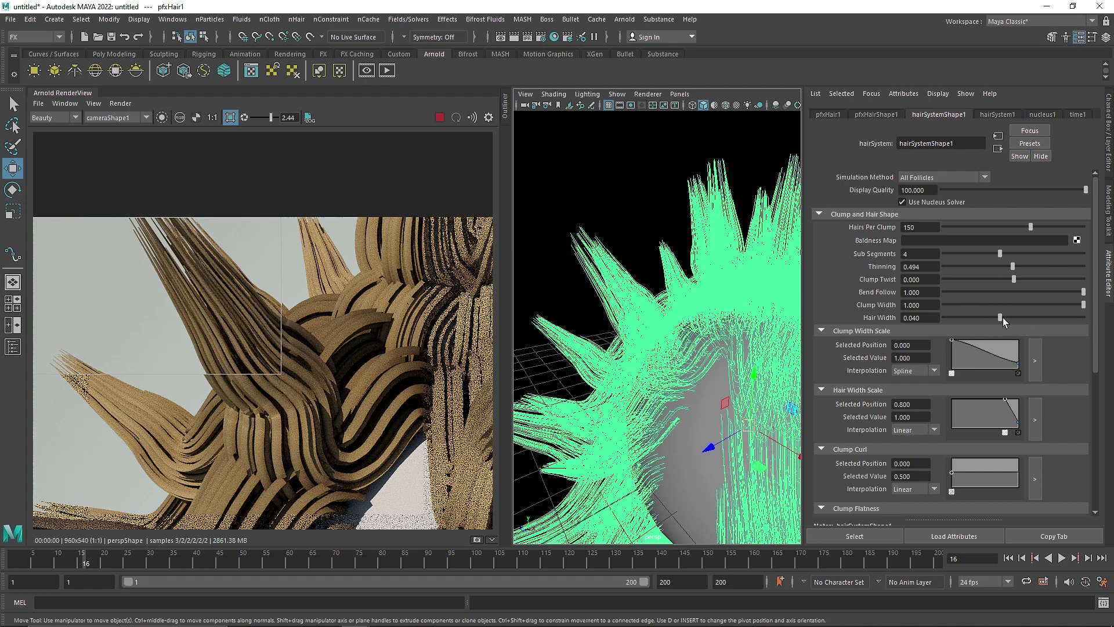
{"action": "left_click_drag", "start_coordinate": [1005, 317], "coordinate": [1006, 317]}
{"action": "left_click", "coordinate": [230, 117]}
Stop the render, close the Arnold RenderView, and delete the sky dome light
{"action": "left_click", "coordinate": [439, 117]}
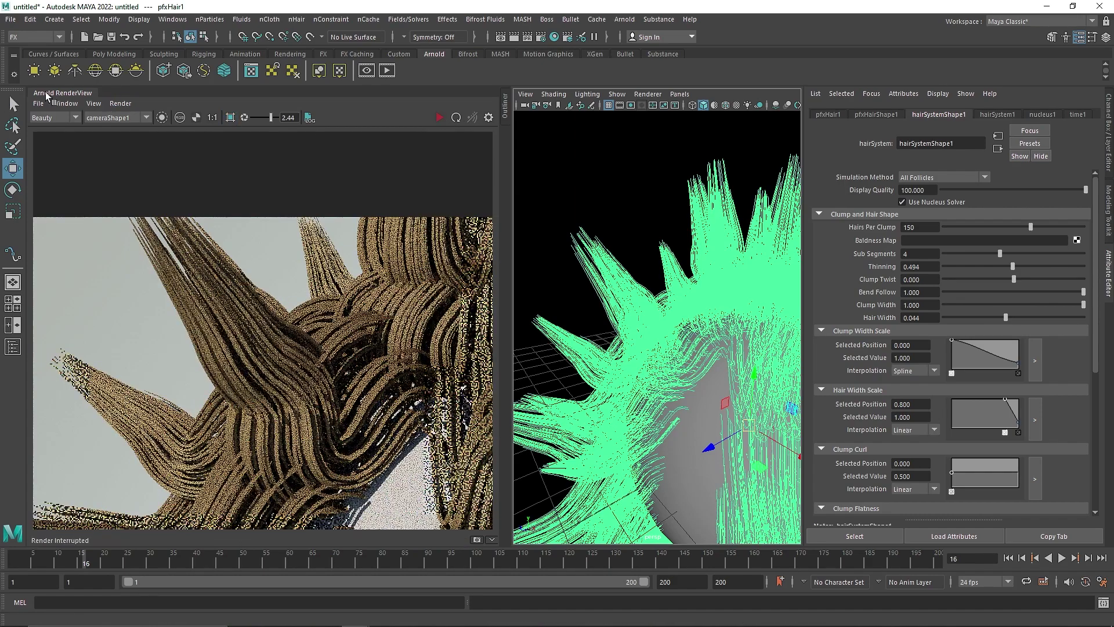
{"action": "right_click", "coordinate": [58, 94]}
{"action": "left_click", "coordinate": [79, 139]}
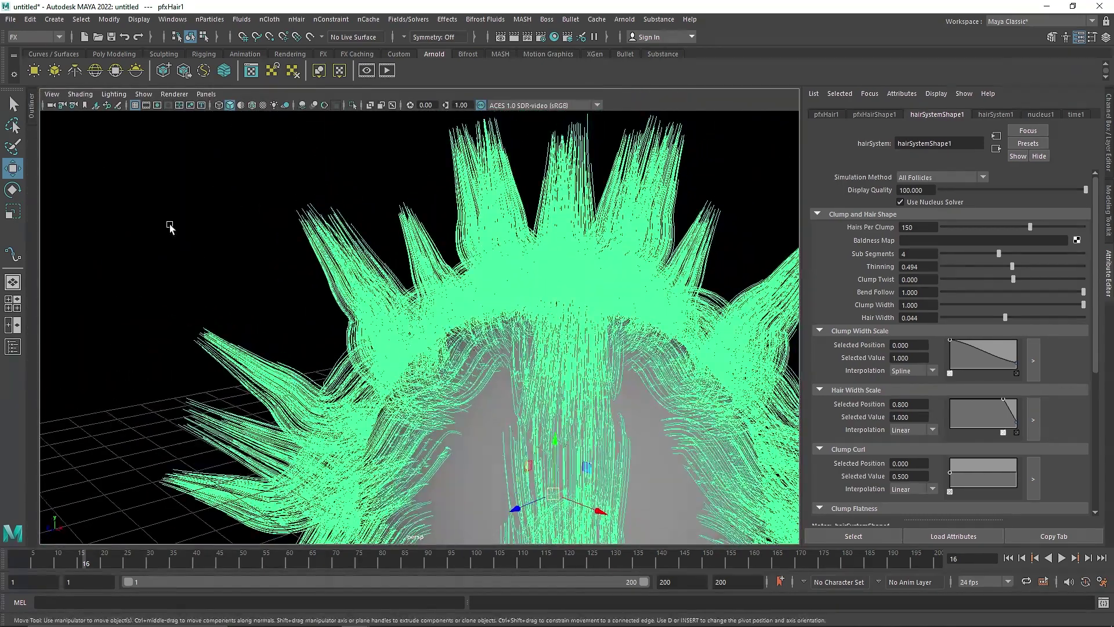
{"action": "left_click", "coordinate": [318, 290]}
{"action": "key", "text": "Delete"}
{"action": "scroll", "coordinate": [464, 334], "scroll_direction": "down", "scroll_amount": 4}
Select hairSystem1 in the Outliner and show its hairSystemShape1 attributes
{"action": "left_click", "coordinate": [560, 323]}
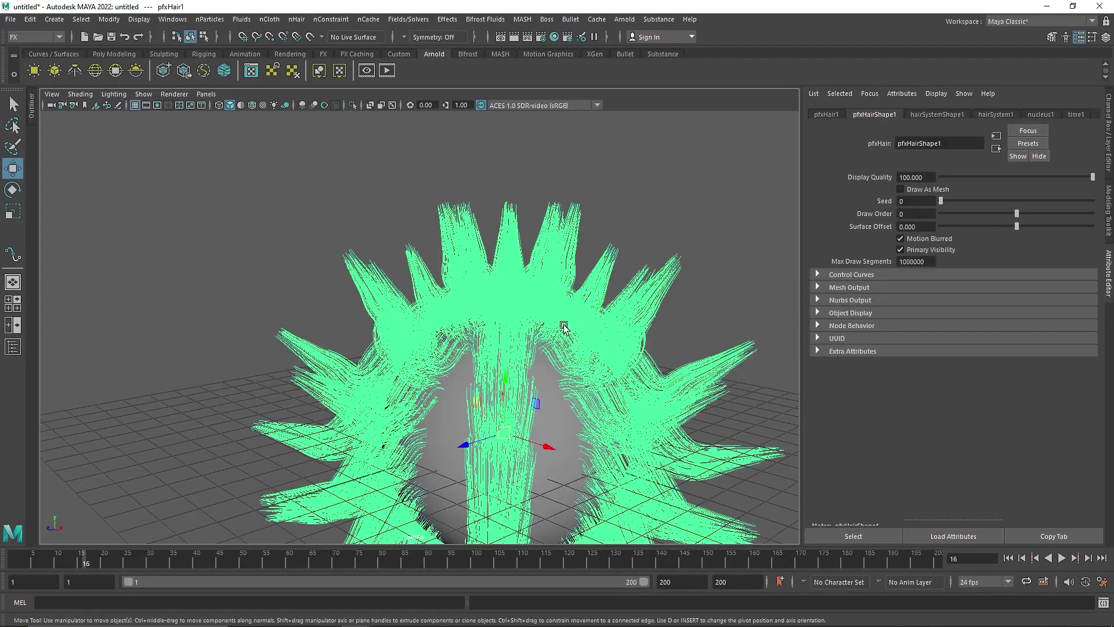
{"action": "left_click_drag", "start_coordinate": [563, 324], "coordinate": [587, 334], "text": "alt"}
{"action": "left_click", "coordinate": [937, 114]}
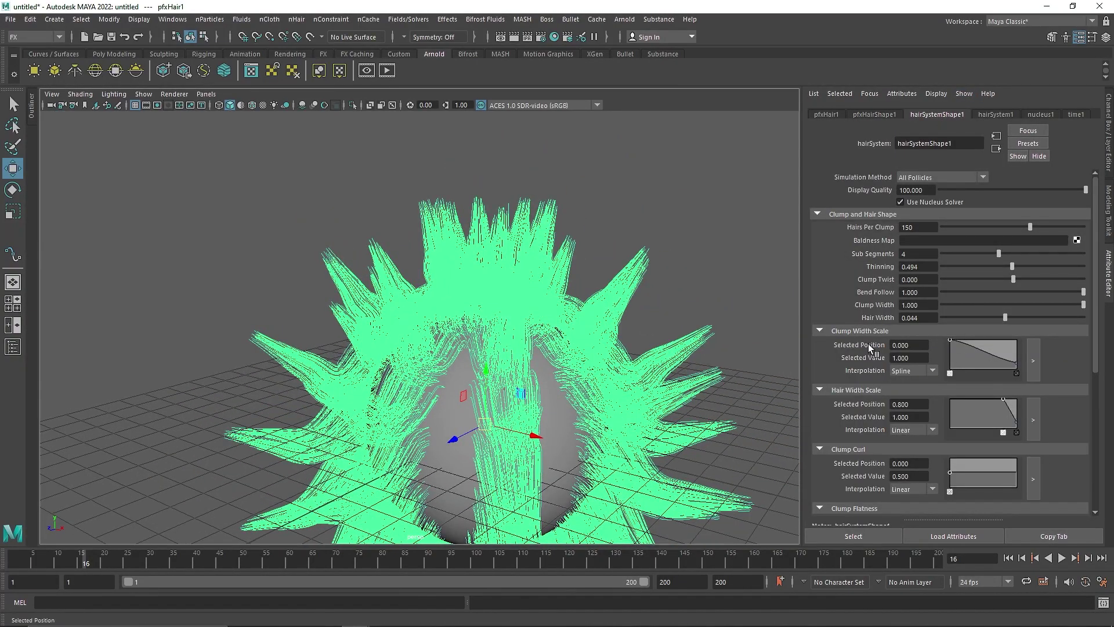
{"action": "left_click", "coordinate": [719, 251]}
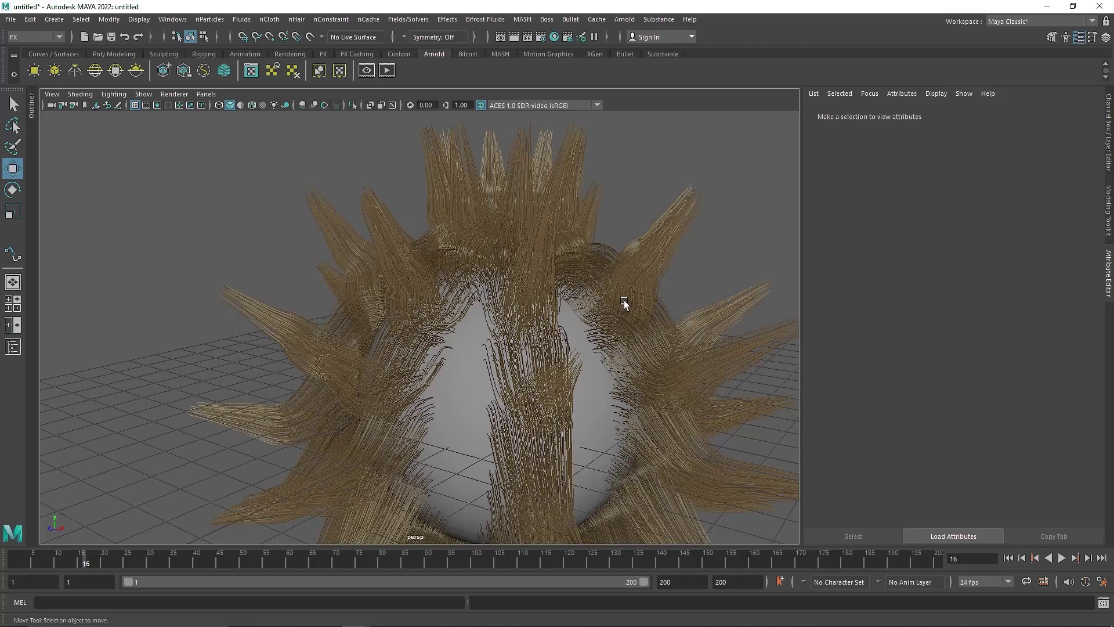
{"action": "scroll", "coordinate": [625, 303], "scroll_direction": "down", "scroll_amount": 5}
{"action": "left_click", "coordinate": [31, 105]}
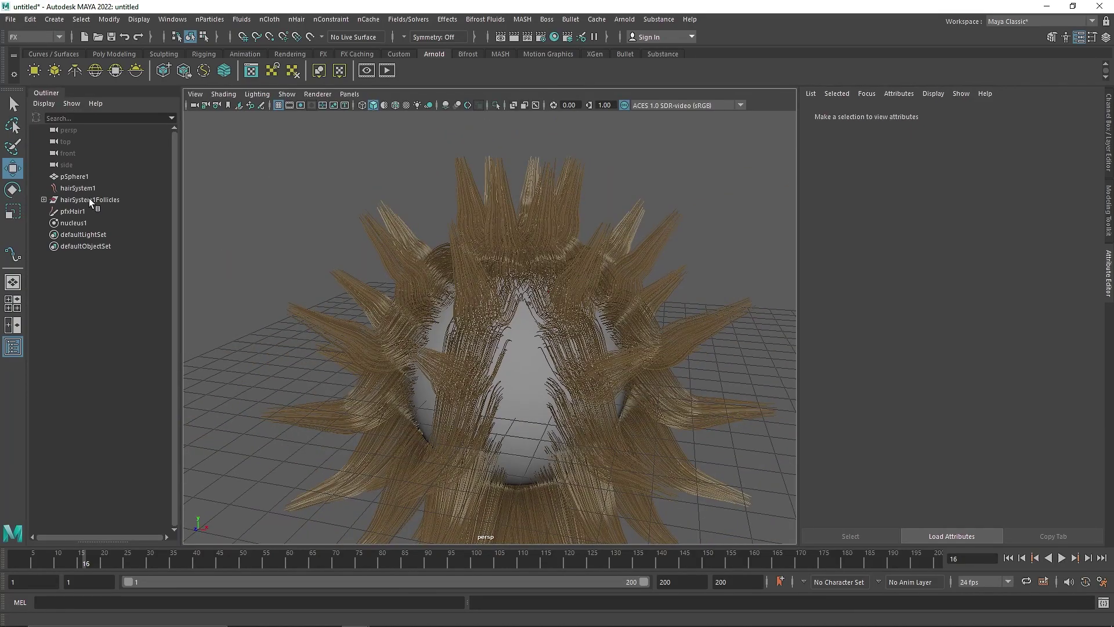
{"action": "left_click", "coordinate": [91, 188]}
{"action": "left_click", "coordinate": [917, 115]}
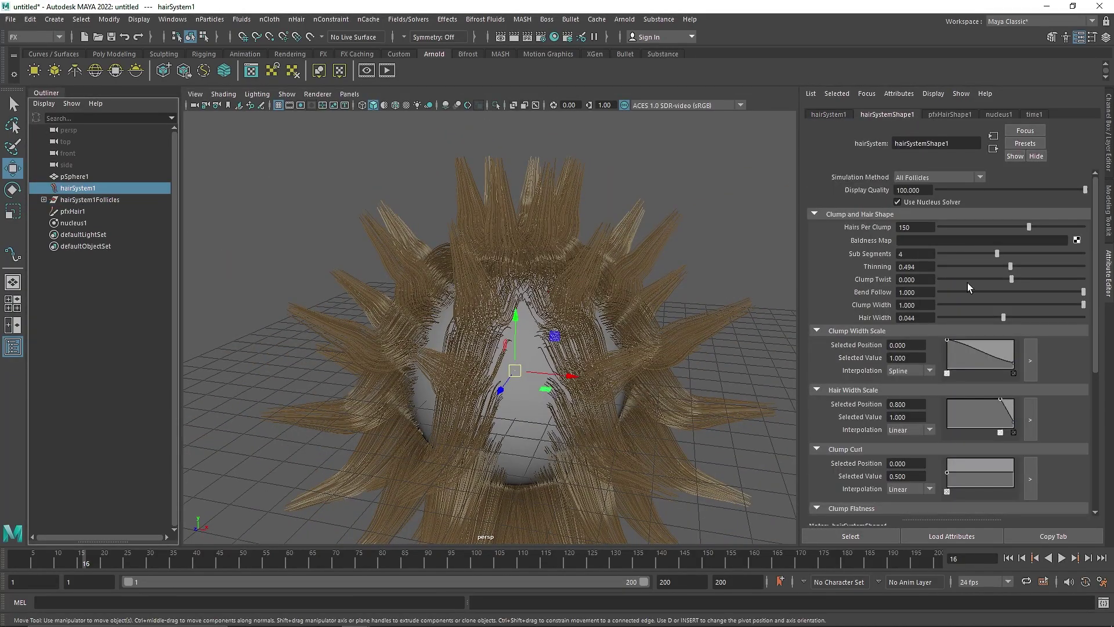
Enlarge the Clump Width Scale graph, lower its tip point to about 0.0066, and add a point about a third along
{"action": "scroll", "coordinate": [625, 322], "scroll_direction": "up", "scroll_amount": 3}
{"action": "left_click_drag", "start_coordinate": [625, 332], "coordinate": [615, 335], "text": "alt"}
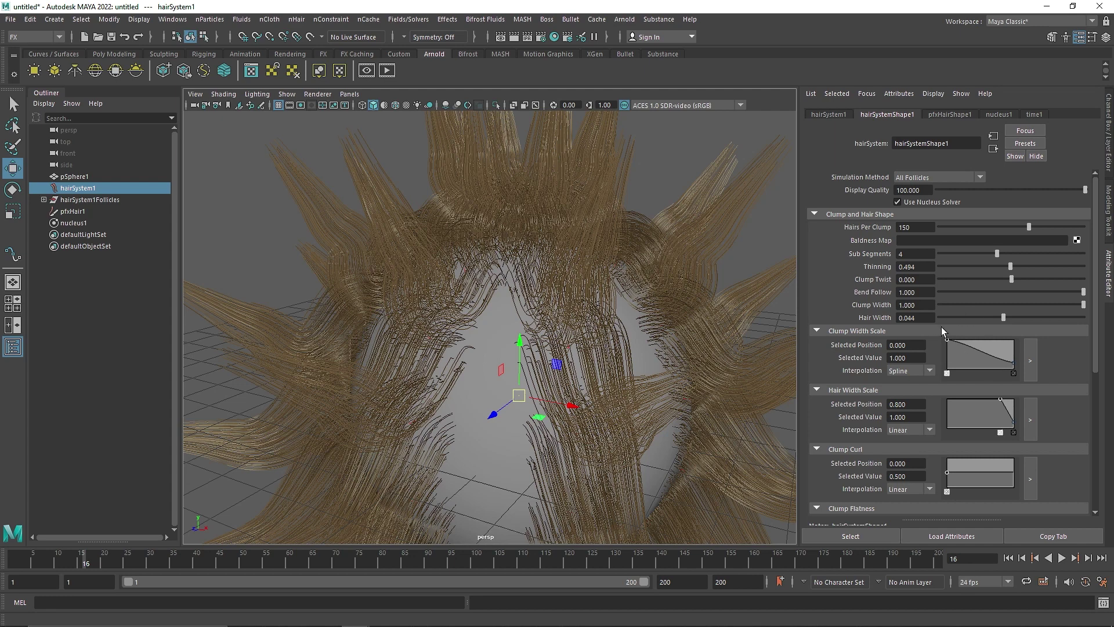
{"action": "left_click", "coordinate": [1030, 361]}
{"action": "left_click_drag", "start_coordinate": [743, 258], "coordinate": [760, 212]}
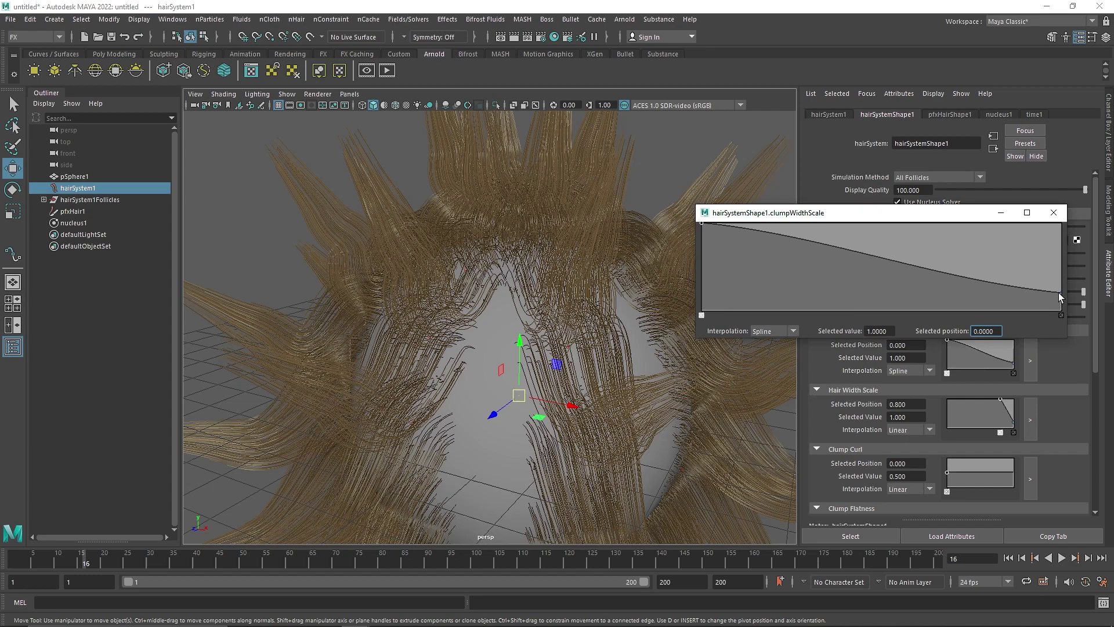
{"action": "mouse_move", "coordinate": [1059, 293]}
{"action": "left_mouse_down"}
{"action": "mouse_move", "coordinate": [934, 292]}
{"action": "mouse_move", "coordinate": [827, 253]}
{"action": "mouse_move", "coordinate": [814, 270]}
{"action": "mouse_move", "coordinate": [1073, 293]}
{"action": "mouse_move", "coordinate": [938, 296]}
{"action": "mouse_move", "coordinate": [1048, 310]}
{"action": "left_mouse_up"}
View the clump tips from another angle and remove the tip point from the Clump Width Scale curve
{"action": "middle_click_drag", "start_coordinate": [397, 191], "coordinate": [583, 285], "text": "alt"}
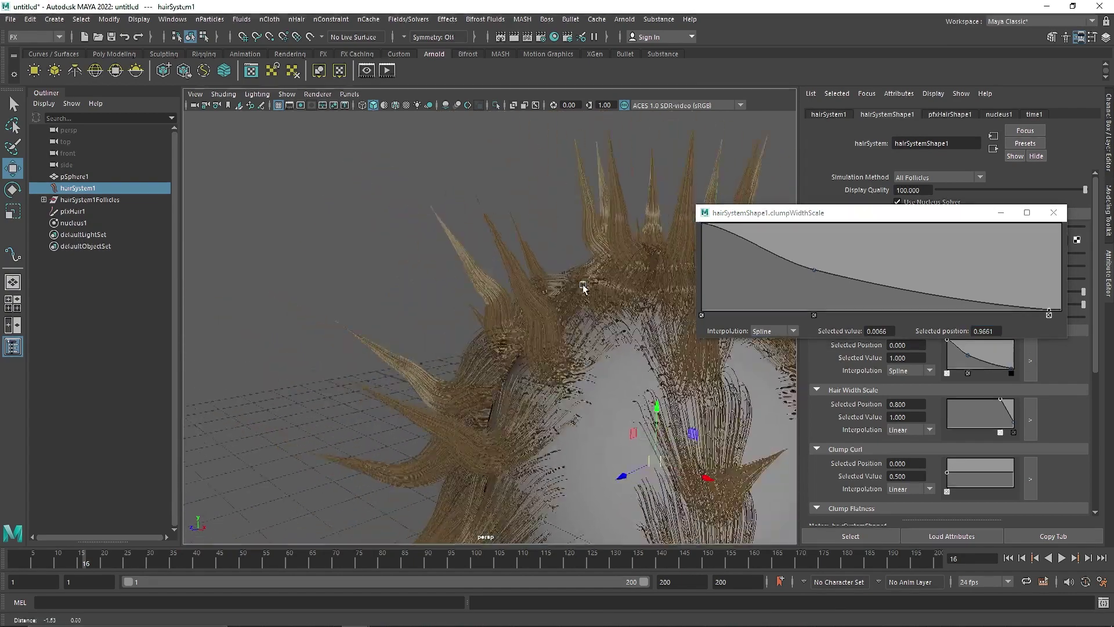
{"action": "left_click_drag", "start_coordinate": [583, 287], "coordinate": [665, 270], "text": "alt"}
{"action": "left_click", "coordinate": [1049, 315]}
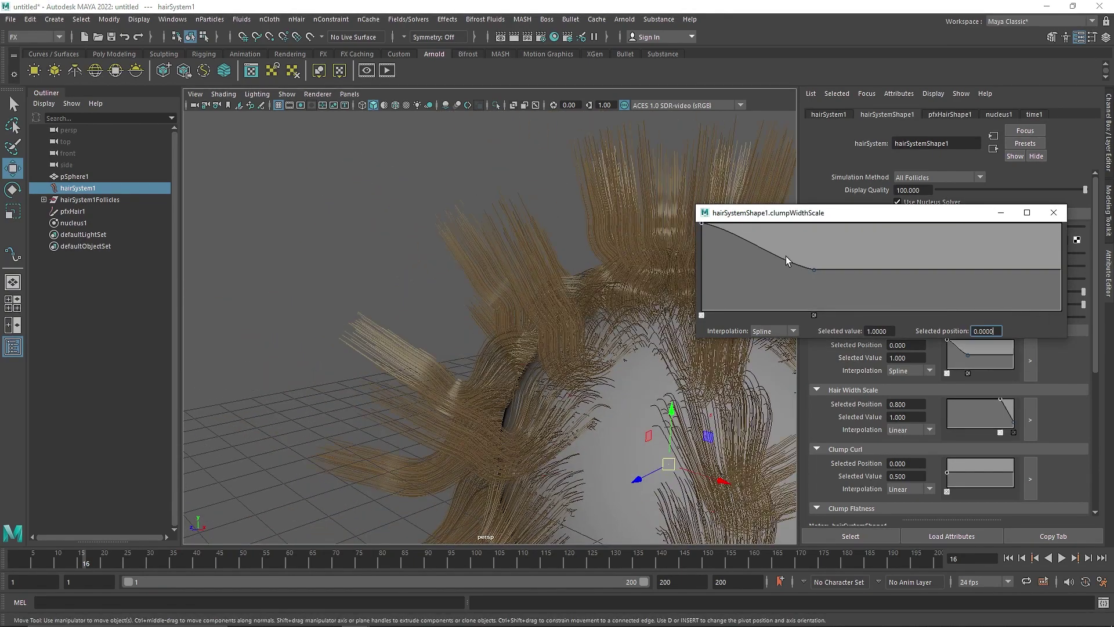
Shape the Clump Width Scale curve into a wave with added points and a tip value of about 0.04, and return to frame 1
{"action": "left_click_drag", "start_coordinate": [814, 270], "coordinate": [878, 239]}
{"action": "left_click_drag", "start_coordinate": [902, 254], "coordinate": [1061, 306]}
{"action": "left_click_drag", "start_coordinate": [504, 319], "coordinate": [586, 302], "text": "alt"}
{"action": "left_click", "coordinate": [1009, 558]}
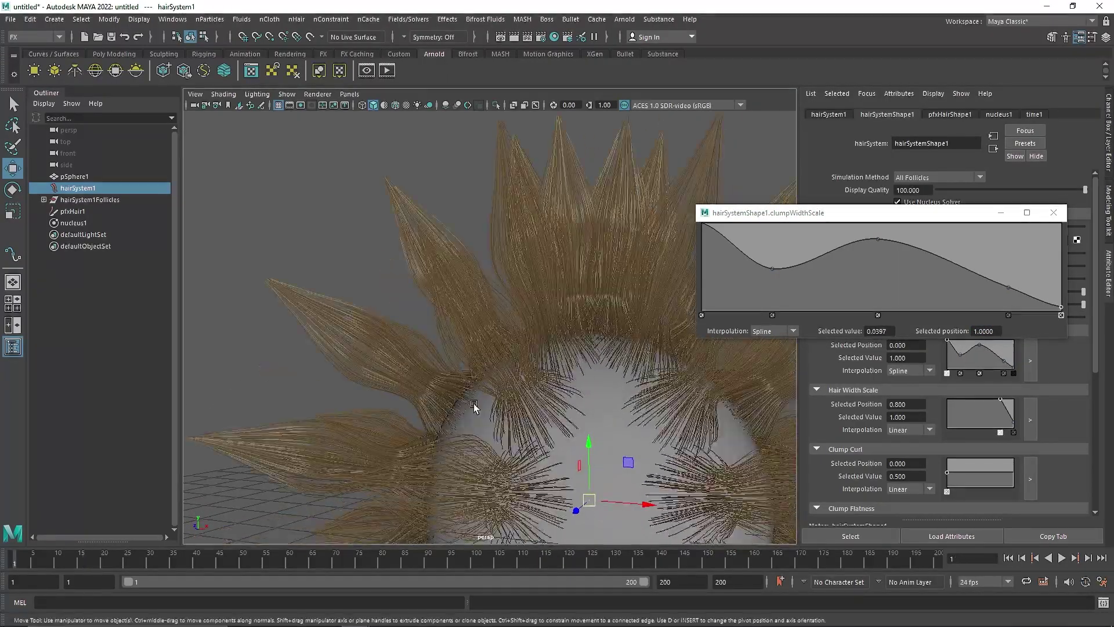
{"action": "mouse_move", "coordinate": [473, 403]}
{"action": "left_mouse_down", "text": "alt"}
{"action": "mouse_move", "coordinate": [419, 400]}
{"action": "mouse_move", "coordinate": [481, 400]}
{"action": "left_mouse_up", "text": "alt"}
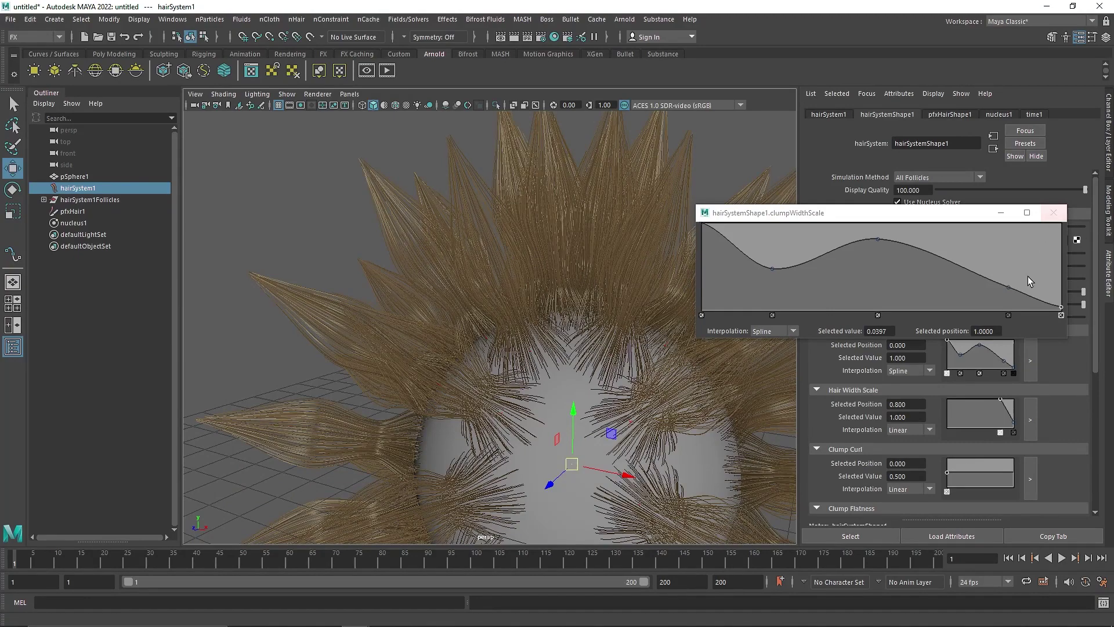
Reduce the Clump Width Scale curve to one middle point at about position 0.47 and value 0.51, and close the enlarged graph
{"action": "left_click", "coordinate": [1008, 316]}
{"action": "left_click", "coordinate": [878, 315]}
{"action": "left_click_drag", "start_coordinate": [772, 268], "coordinate": [874, 263]}
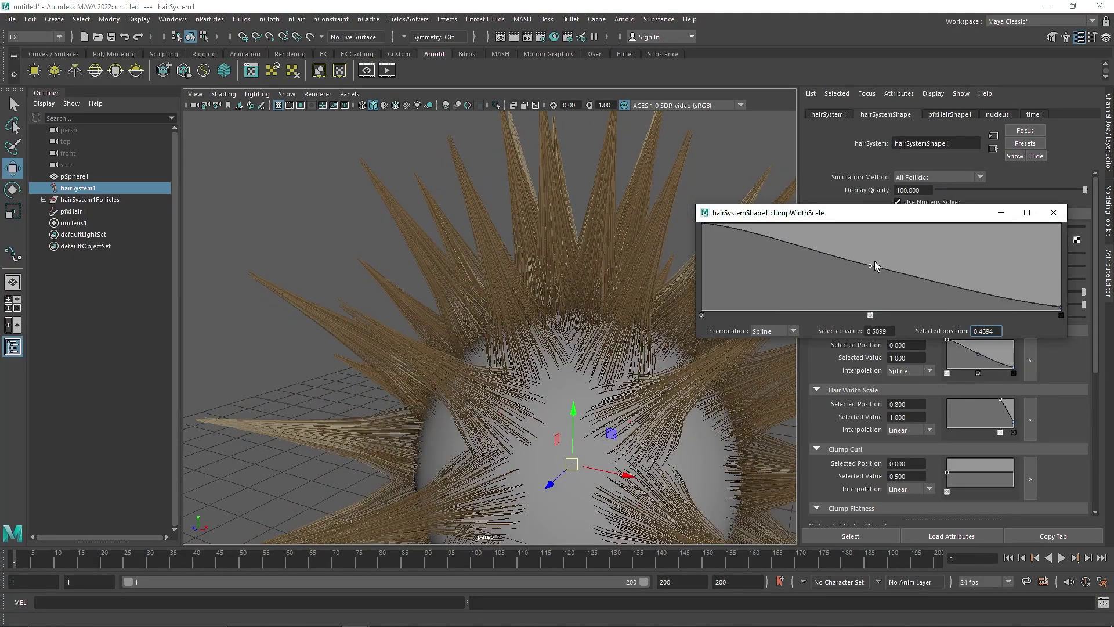
{"action": "left_click", "coordinate": [1054, 212]}
Examine the Hair Width Scale curve settings and the Hair Width value
{"action": "scroll", "coordinate": [899, 371], "scroll_direction": "down", "scroll_amount": 2}
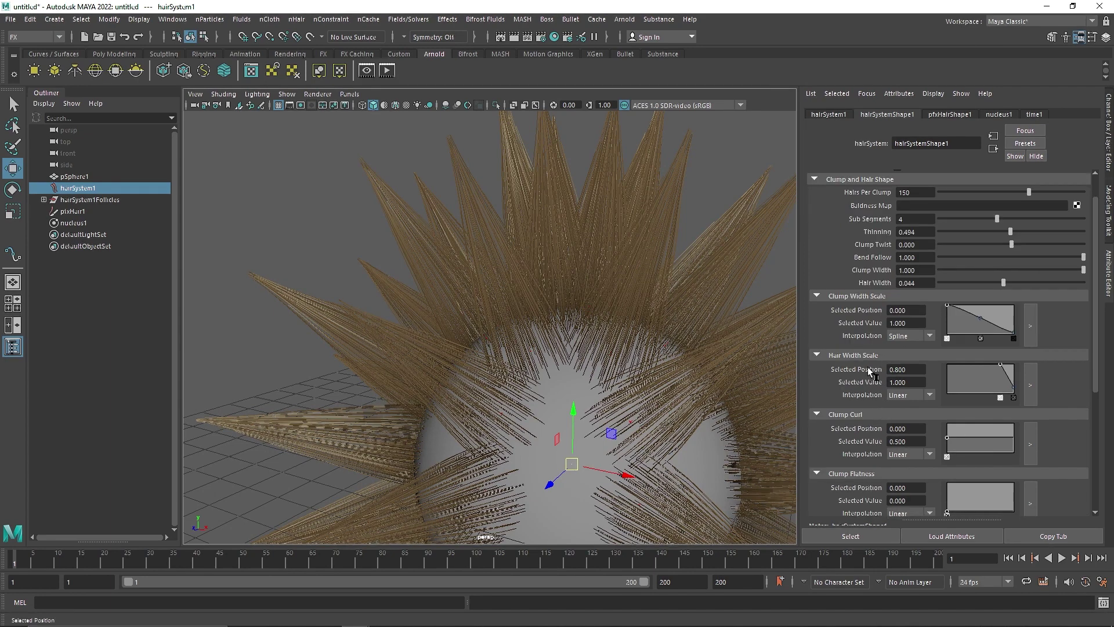
{"action": "left_click", "coordinate": [909, 371]}
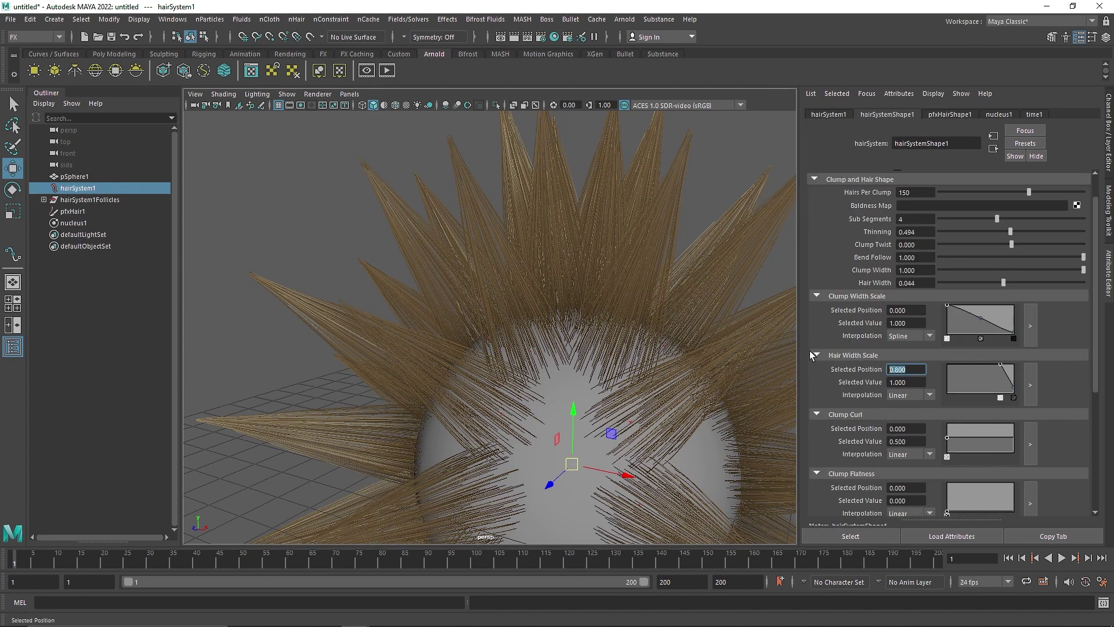
{"action": "left_click", "coordinate": [921, 283]}
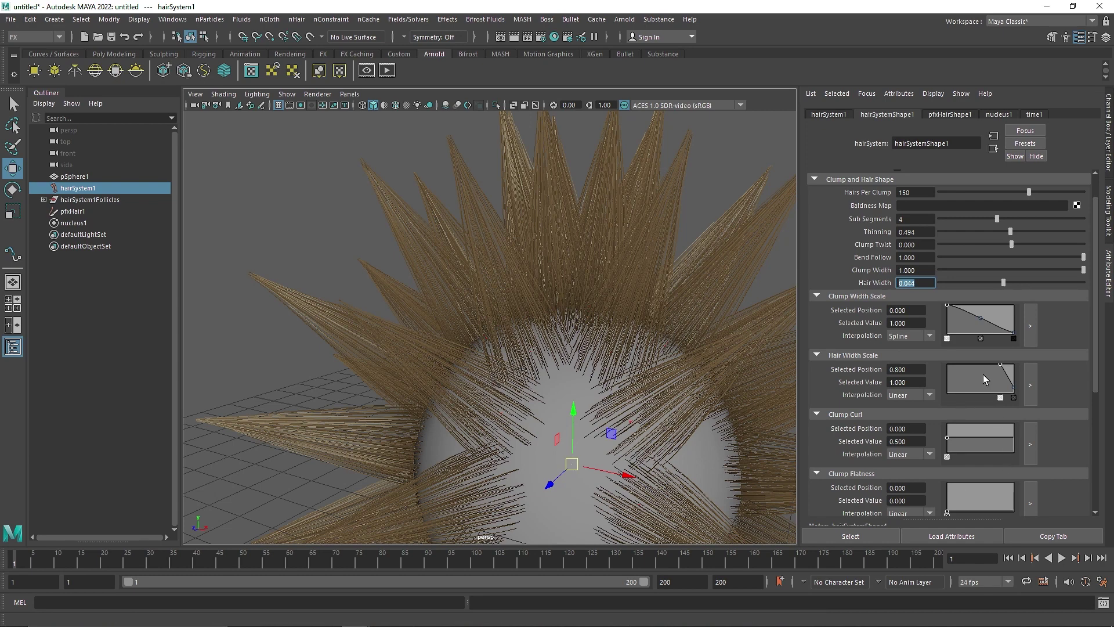
{"action": "scroll", "coordinate": [888, 440], "scroll_direction": "down", "scroll_amount": 2}
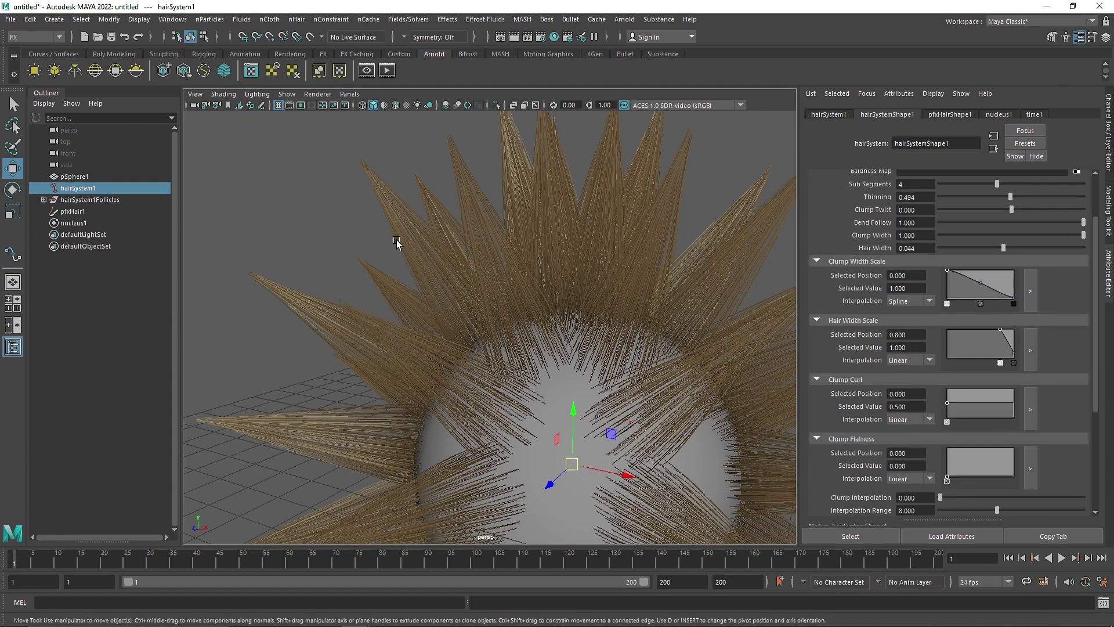
Try an extra point on the Clump Curl curve and a Clump Flatness curve rising to about 0.66, and remove the added points
{"action": "left_click", "coordinate": [960, 408]}
{"action": "left_click", "coordinate": [960, 421]}
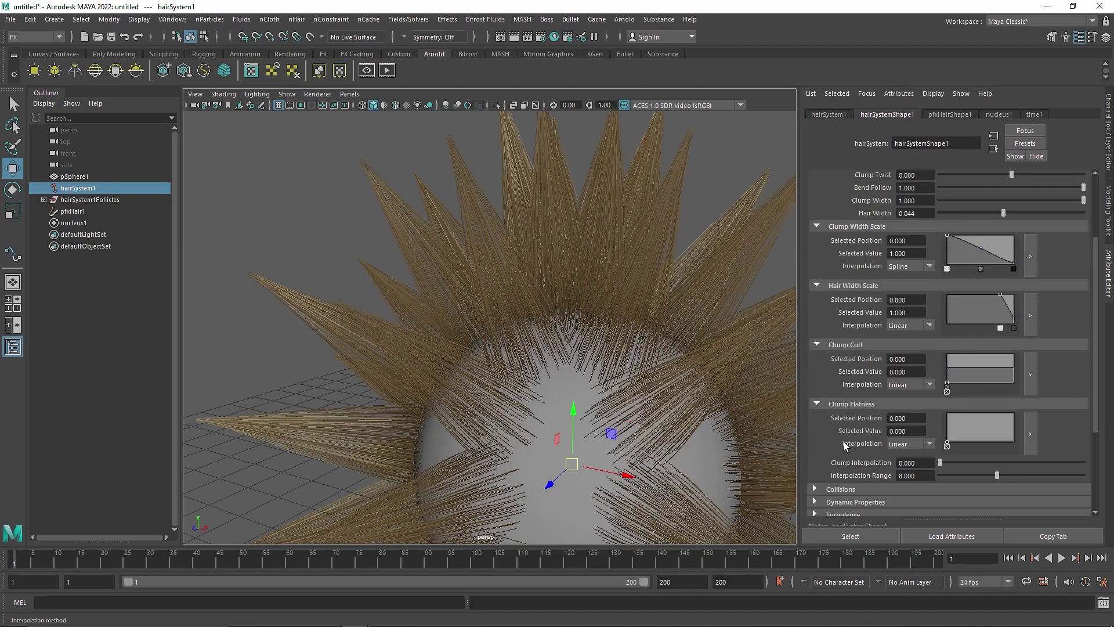
{"action": "scroll", "coordinate": [847, 440], "scroll_direction": "down", "scroll_amount": 4}
{"action": "left_click_drag", "start_coordinate": [960, 382], "coordinate": [987, 391]}
{"action": "left_click", "coordinate": [990, 387]}
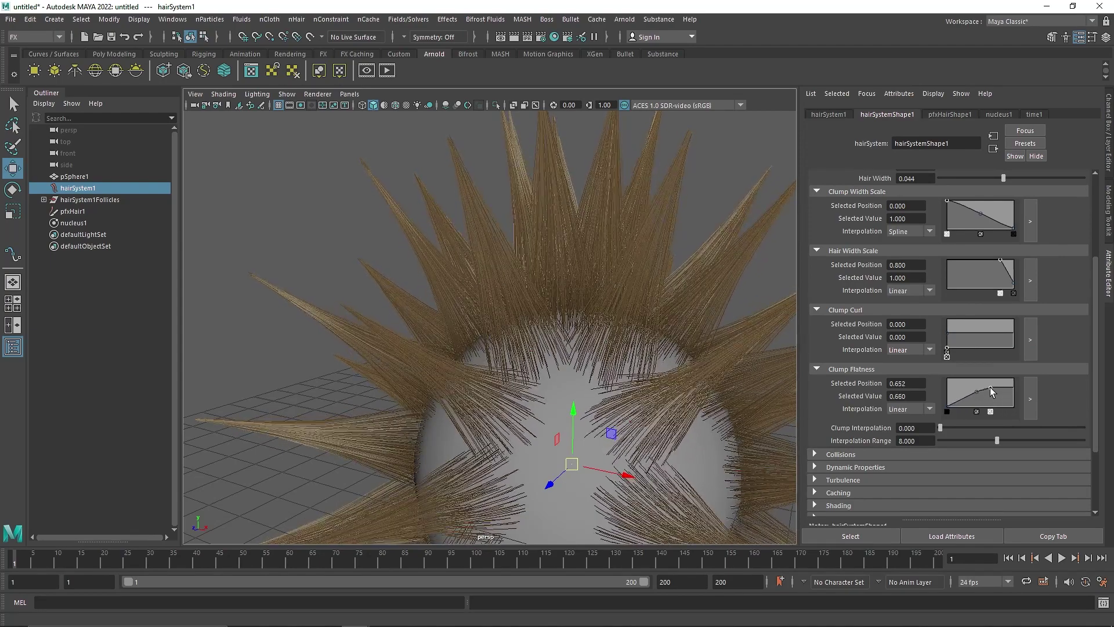
{"action": "left_click", "coordinate": [977, 412]}
{"action": "left_click", "coordinate": [990, 411]}
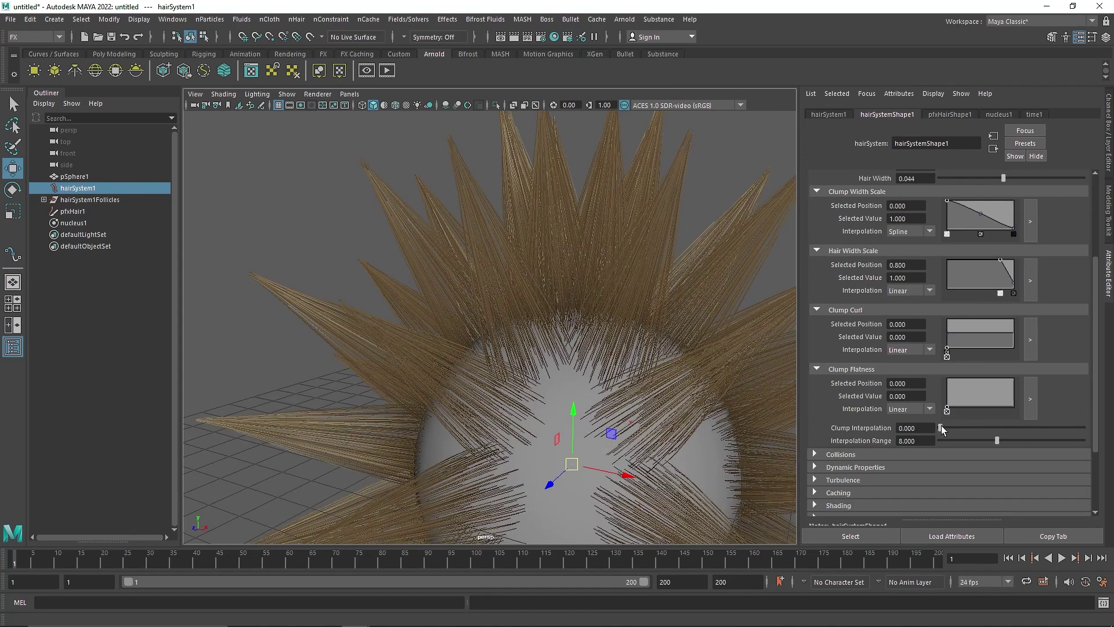
Collapse the Clump and Hair Shape attributes and enable Self Collide in the hair system's Collisions settings
{"action": "scroll", "coordinate": [829, 203], "scroll_direction": "up", "scroll_amount": 5}
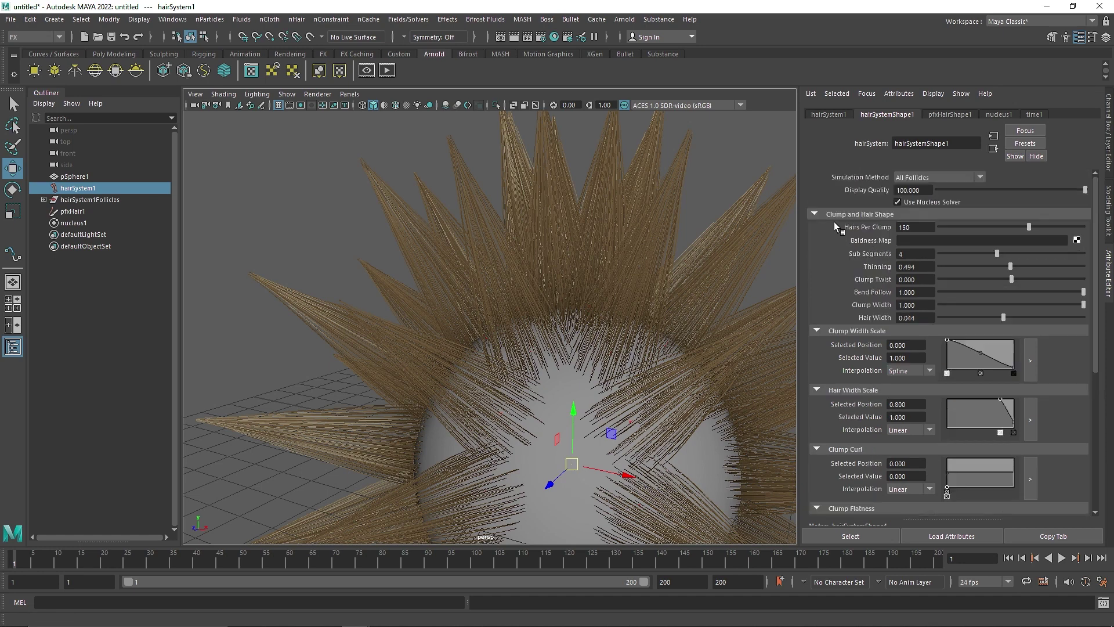
{"action": "left_click", "coordinate": [833, 214]}
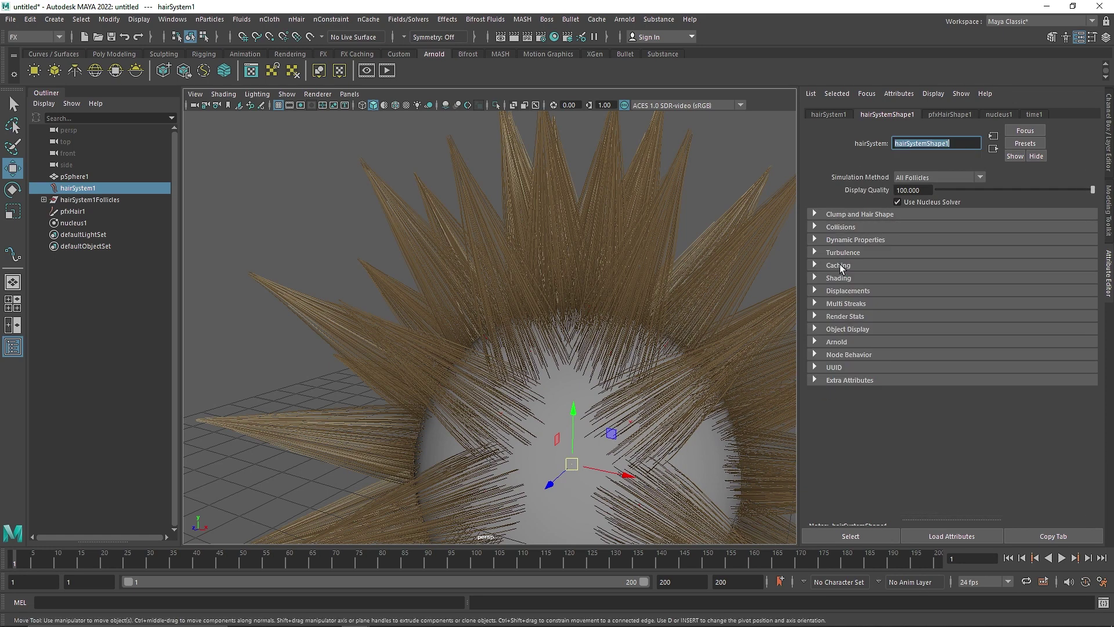
{"action": "left_click", "coordinate": [844, 227]}
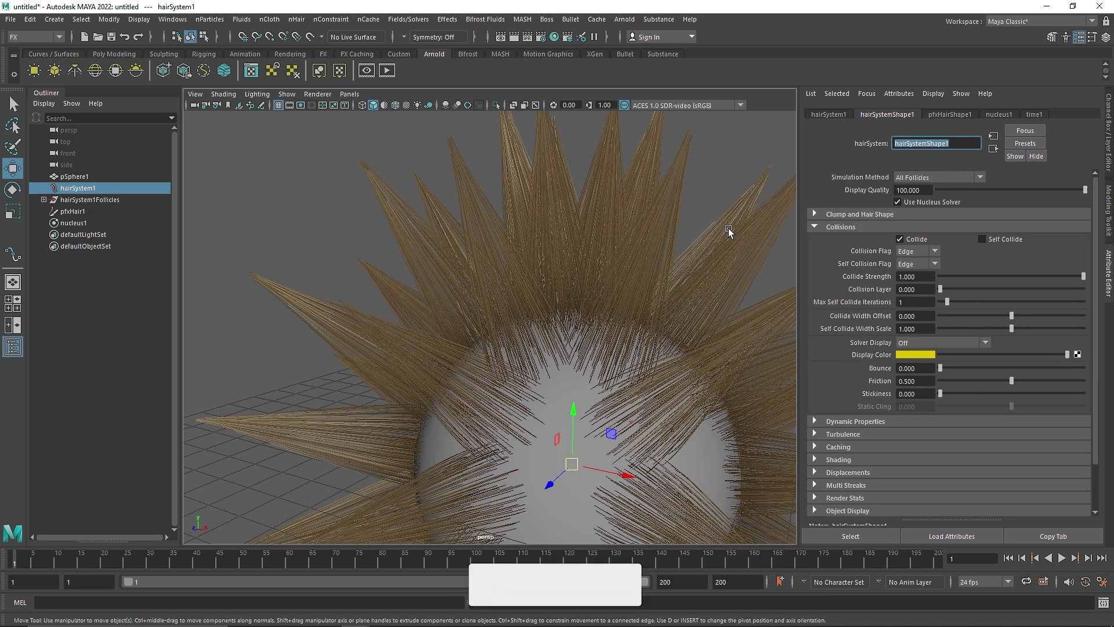
{"action": "left_click", "coordinate": [982, 239]}
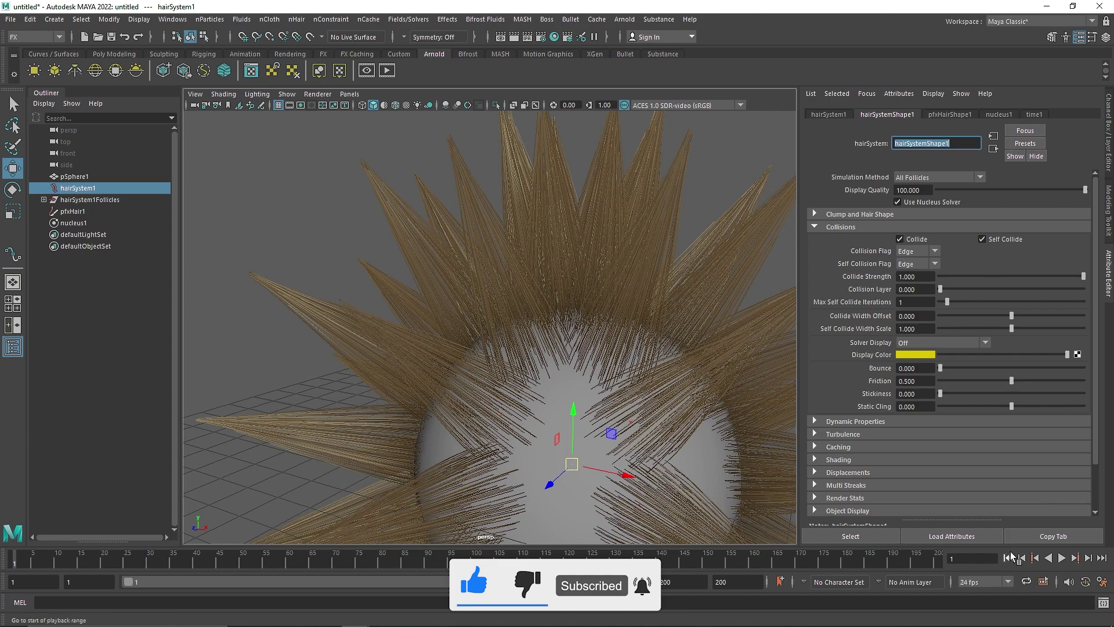
Play the hair simulation with self collision, stop it at about frame 79, and inspect the fallen hair from several angles
{"action": "scroll", "coordinate": [534, 293], "scroll_direction": "down", "scroll_amount": 5}
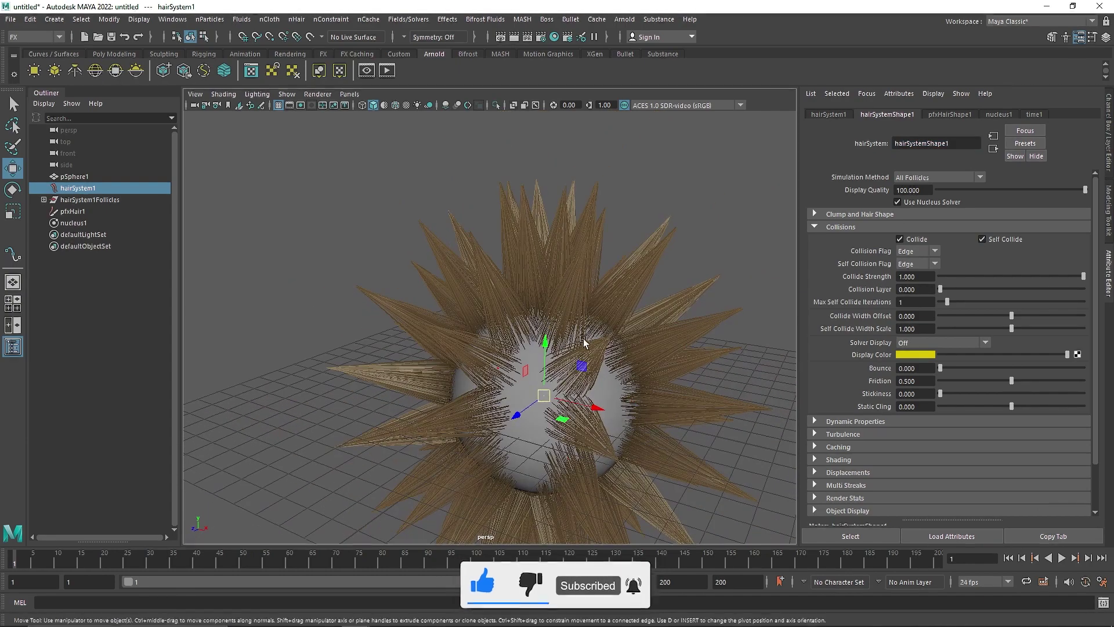
{"action": "left_click", "coordinate": [1061, 558]}
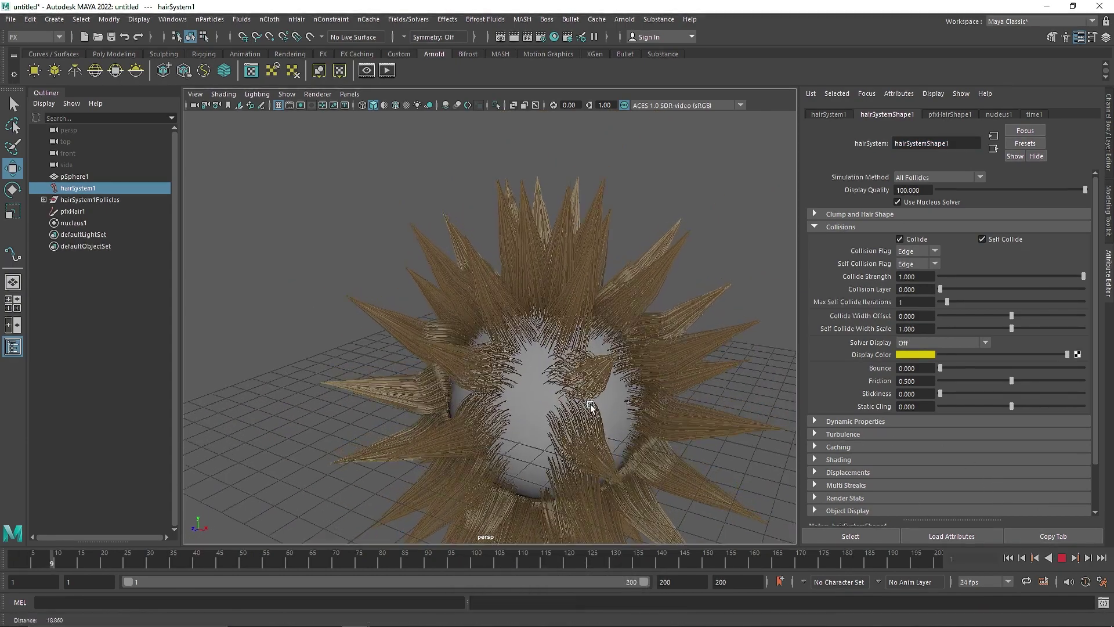
{"action": "scroll", "coordinate": [515, 341], "scroll_direction": "up", "scroll_amount": 3}
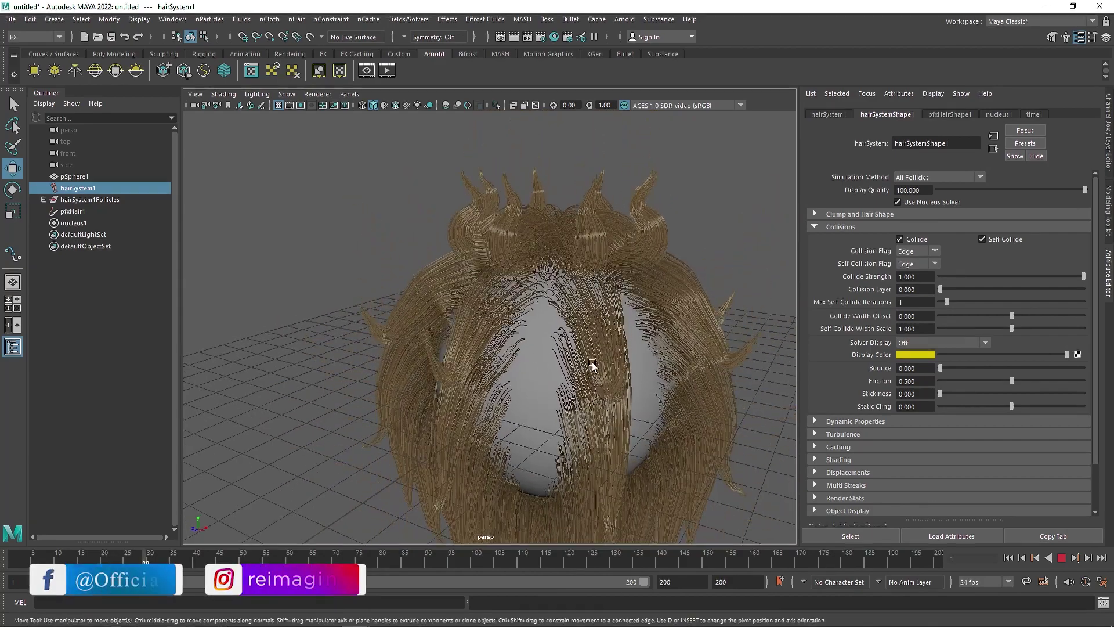
{"action": "left_click_drag", "start_coordinate": [608, 348], "coordinate": [653, 344], "text": "alt"}
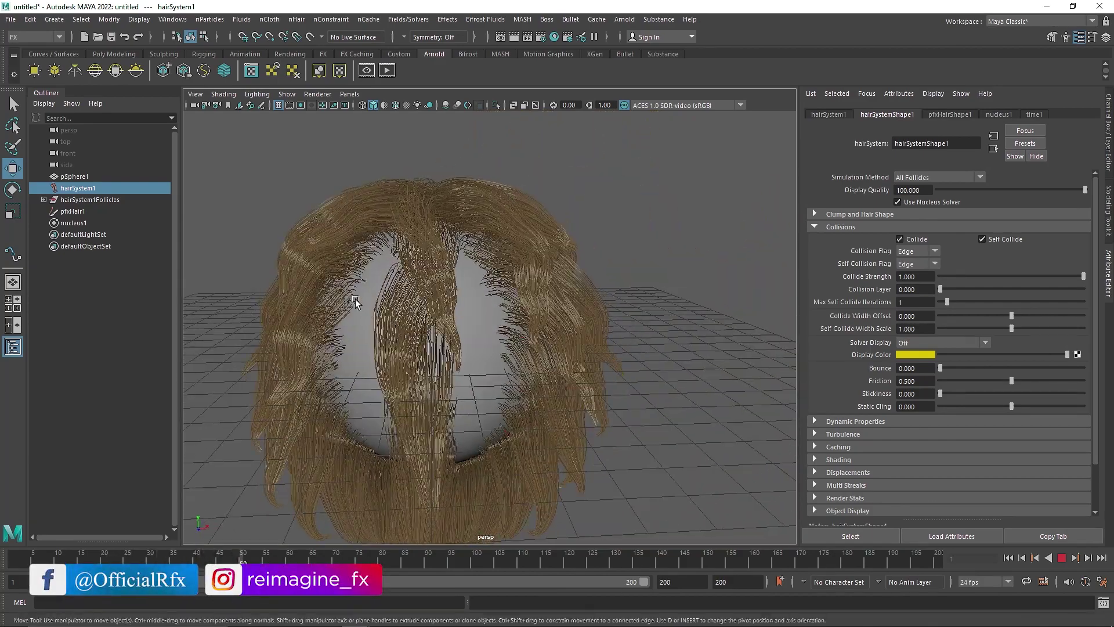
{"action": "left_click_drag", "start_coordinate": [437, 328], "coordinate": [415, 329], "text": "alt"}
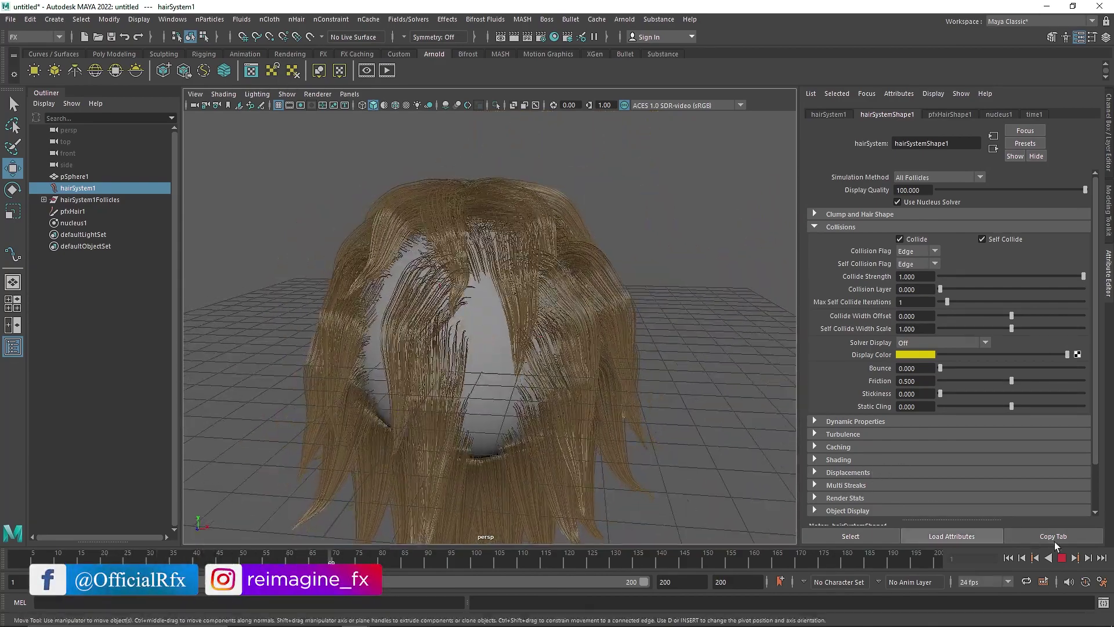
{"action": "left_click", "coordinate": [1063, 559]}
{"action": "left_click_drag", "start_coordinate": [471, 395], "coordinate": [426, 374], "text": "alt"}
{"action": "right_click_drag", "start_coordinate": [425, 373], "coordinate": [555, 391], "text": "alt"}
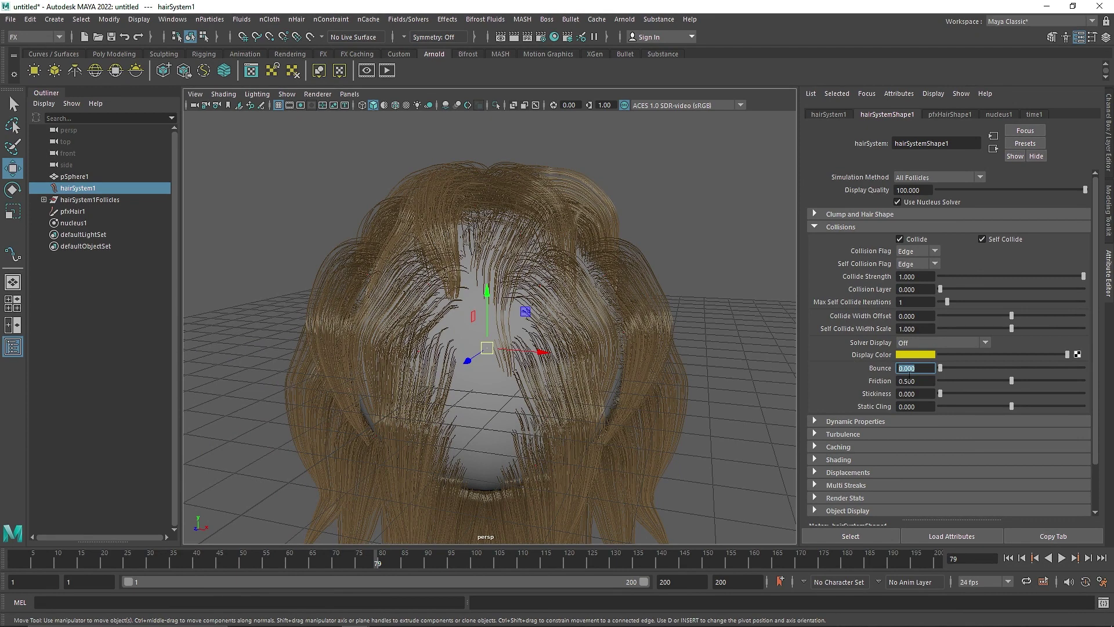
Look through the Bounce, Friction, Stickiness and Static Cling settings and the Dynamic Properties, and collapse both sections
{"action": "key", "text": "Tab"}
{"action": "key", "text": "Tab"}
{"action": "key", "text": "Tab"}
{"action": "left_click", "coordinate": [833, 228]}
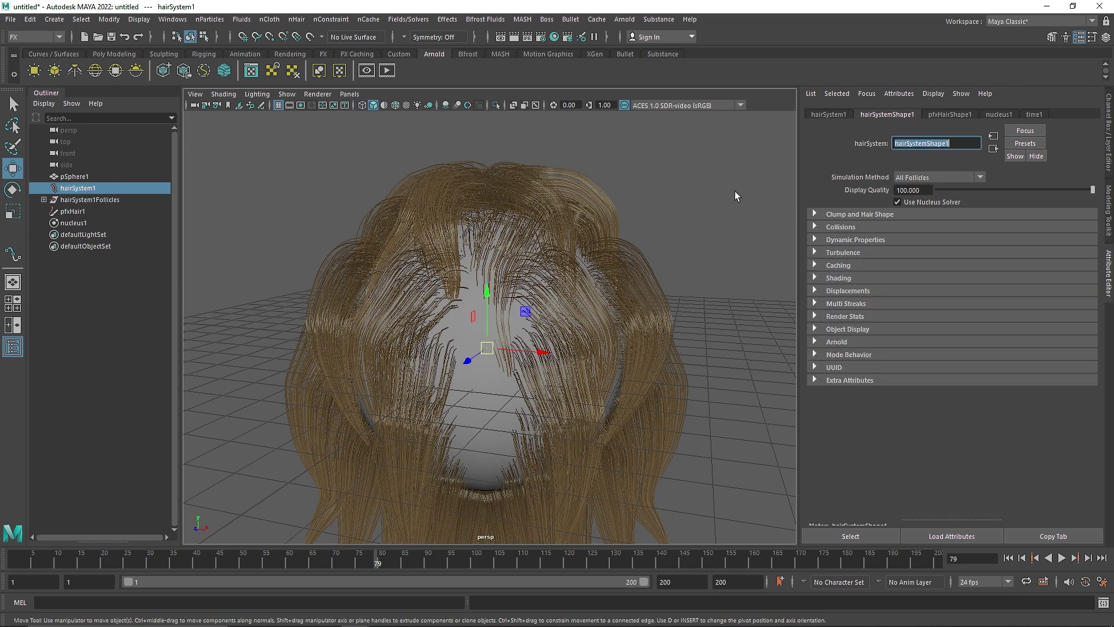
{"action": "left_click", "coordinate": [861, 241]}
{"action": "left_click", "coordinate": [837, 239]}
{"action": "left_click", "coordinate": [409, 19]}
{"action": "left_click", "coordinate": [409, 19]}
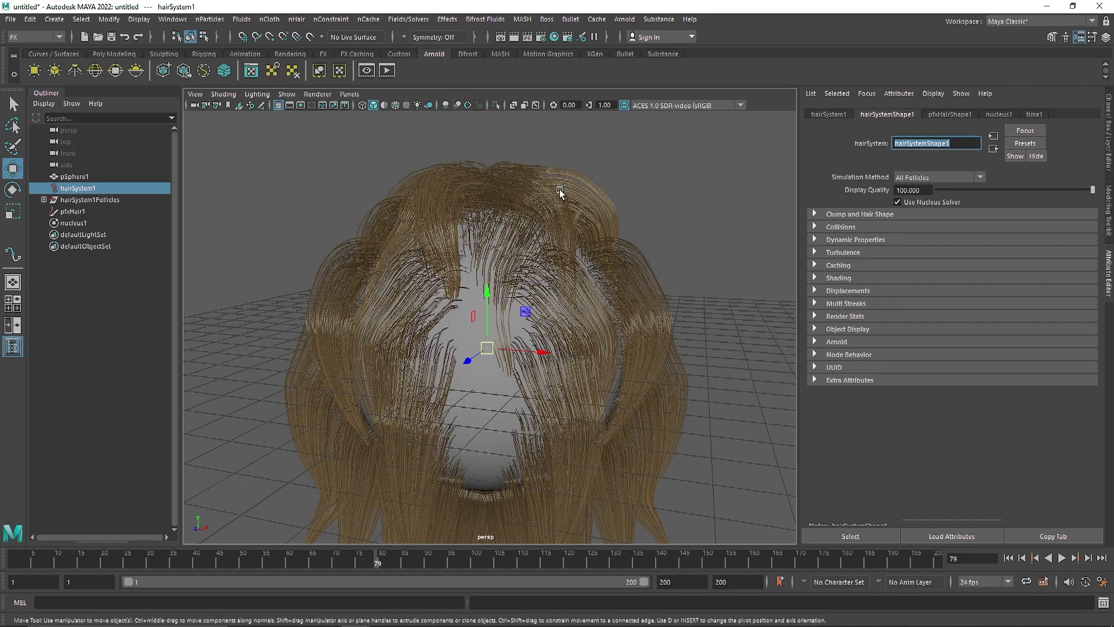
Play the simulation and raise the hair system's Turbulence Intensity to 1.000
{"action": "left_click", "coordinate": [857, 254]}
{"action": "left_click", "coordinate": [923, 264]}
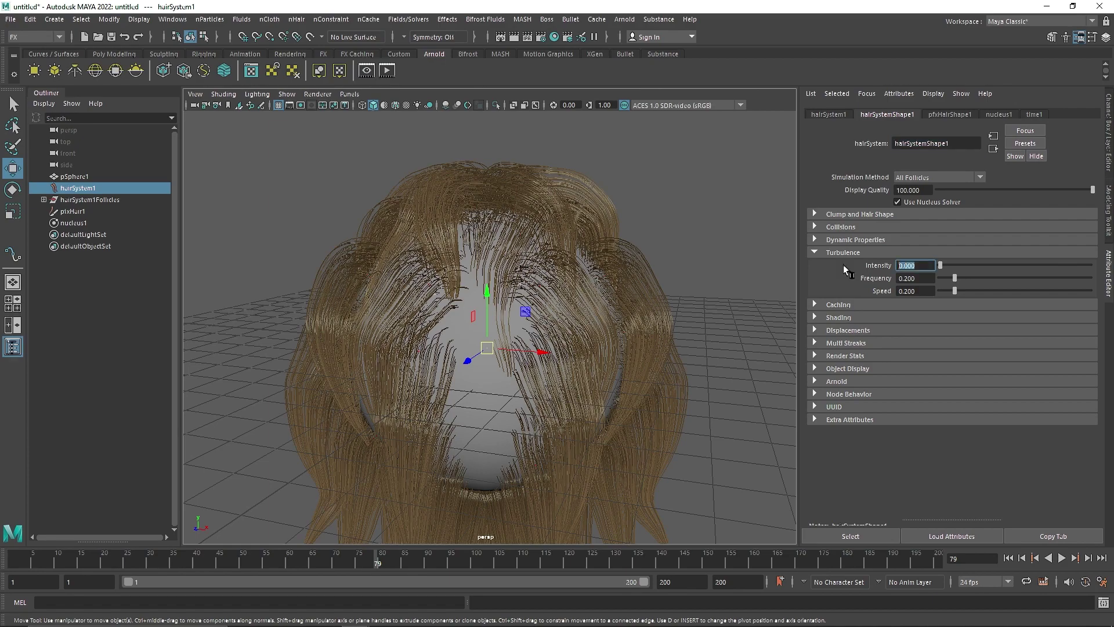
{"action": "left_click", "coordinate": [1059, 557]}
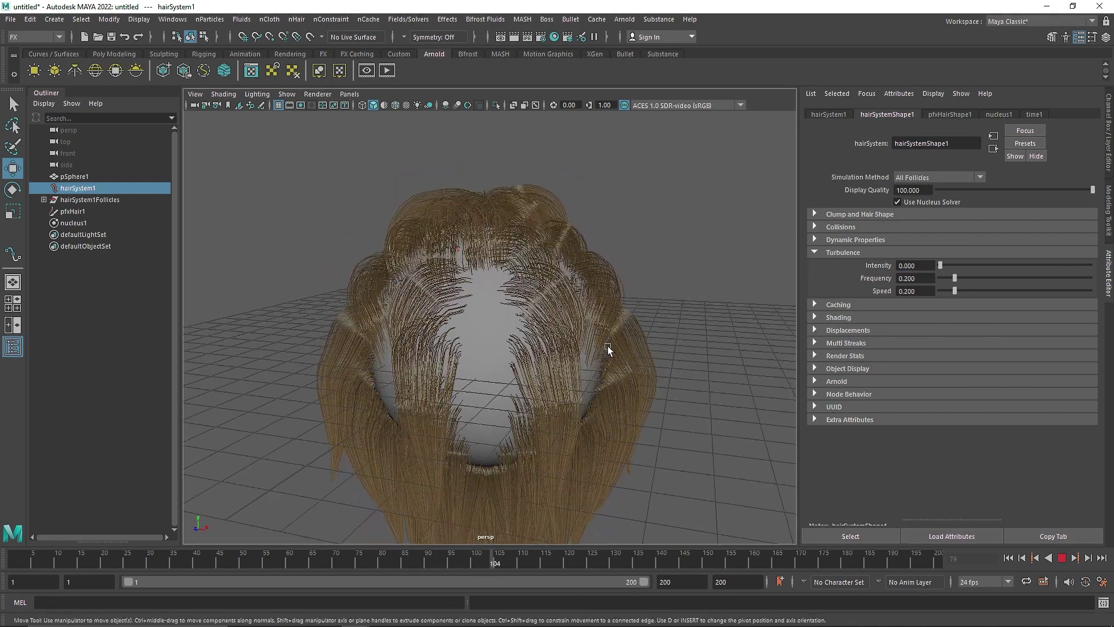
{"action": "left_click_drag", "start_coordinate": [940, 265], "coordinate": [1093, 275]}
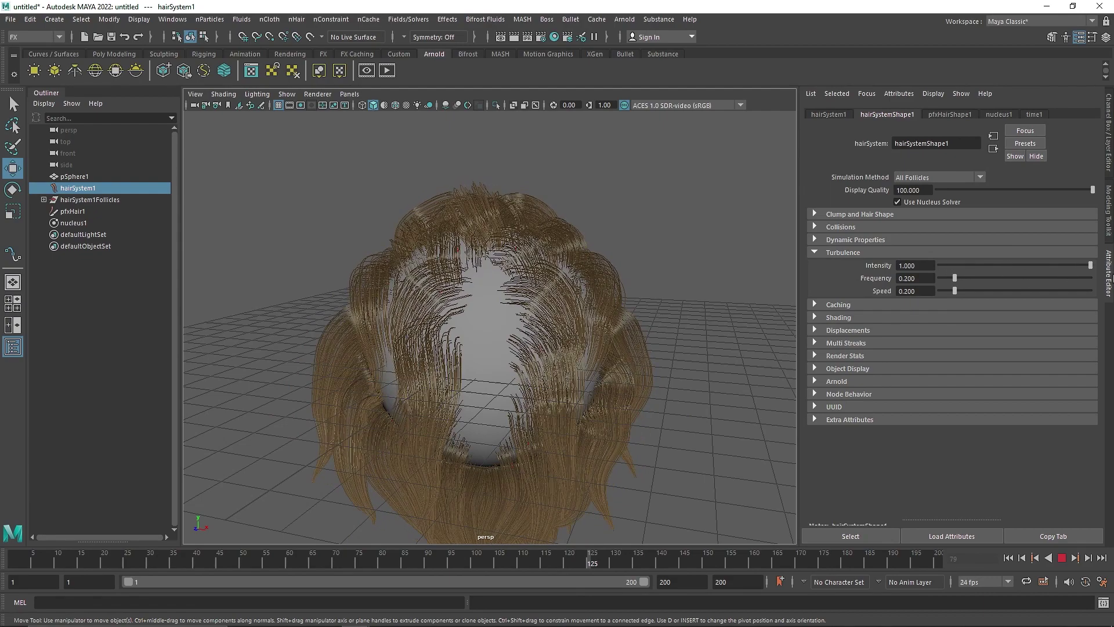
Set the Turbulence Intensity to 0.000, collapse the Turbulence settings, and stop playback
{"action": "scroll", "coordinate": [596, 322], "scroll_direction": "down", "scroll_amount": 2}
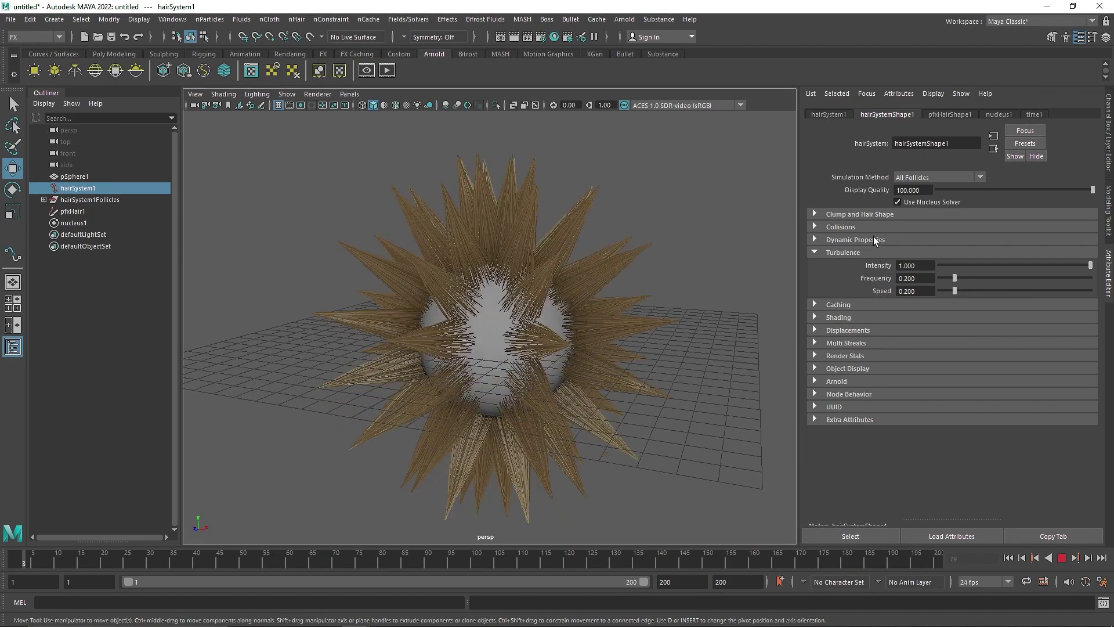
{"action": "left_click_drag", "start_coordinate": [1013, 267], "coordinate": [921, 259]}
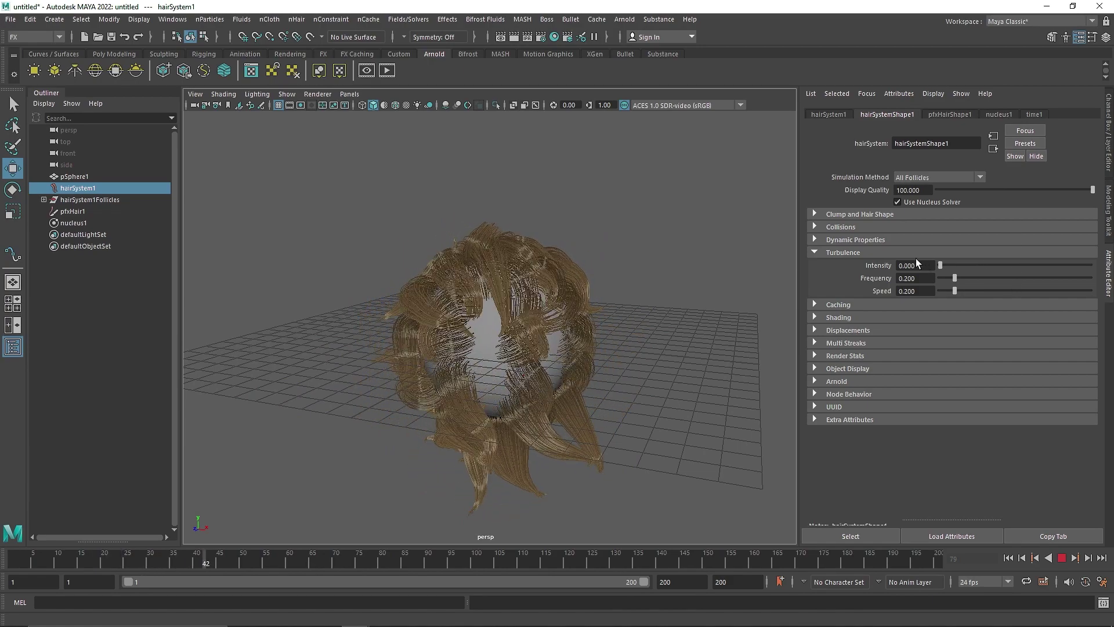
{"action": "left_click", "coordinate": [892, 254]}
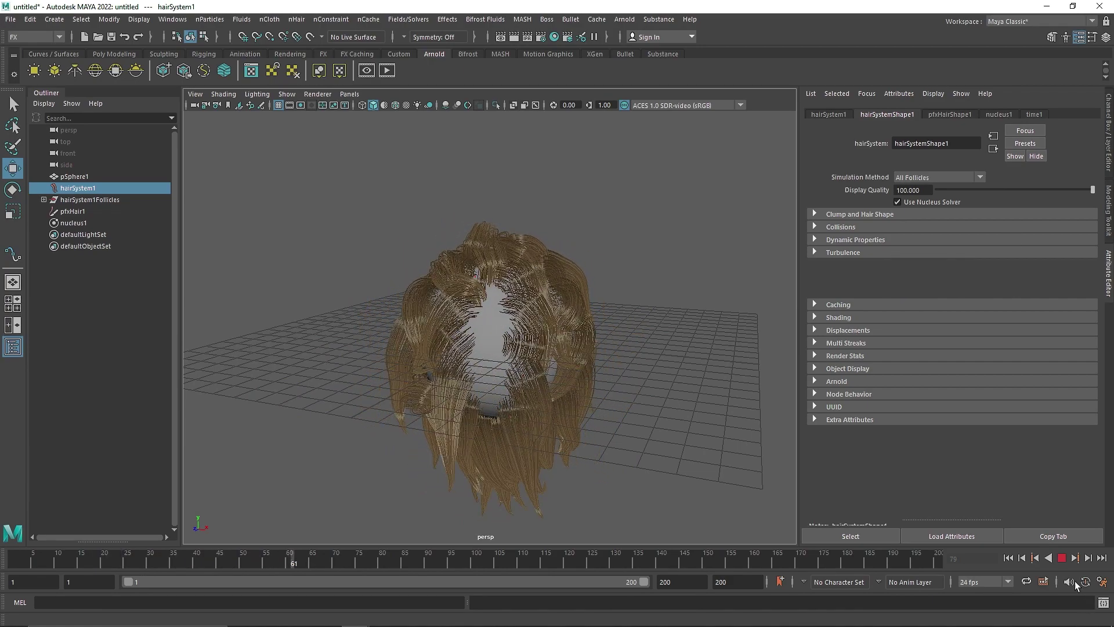
{"action": "left_click", "coordinate": [1061, 558]}
Show the hair system's Shading settings and lighten Hair Color to a pale blond
{"action": "left_click", "coordinate": [845, 278]}
{"action": "scroll", "coordinate": [597, 335], "scroll_direction": "up", "scroll_amount": 5}
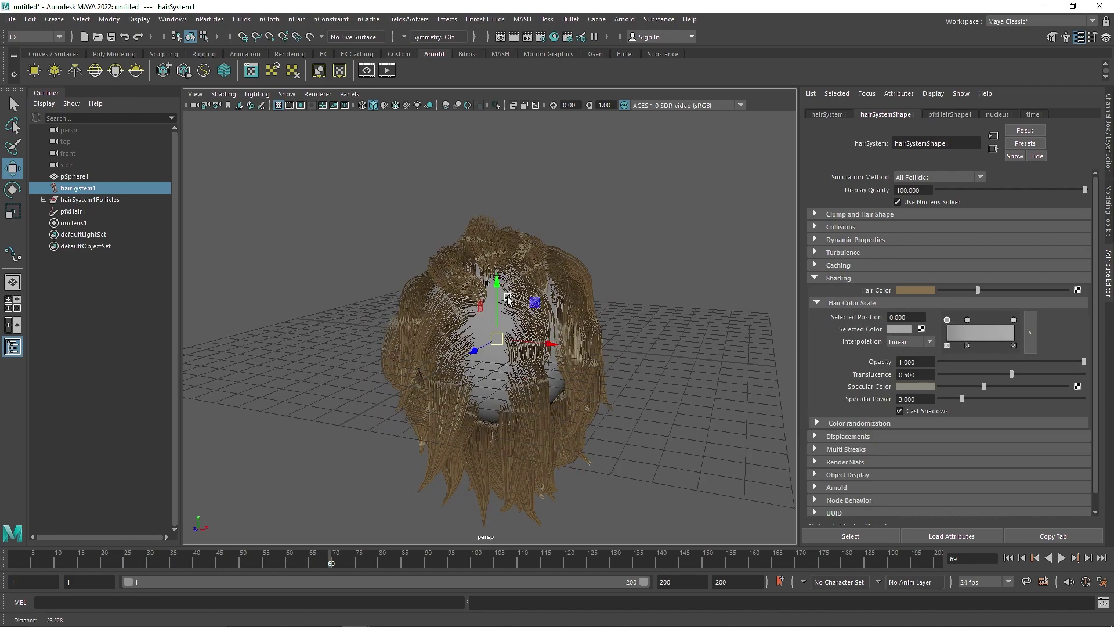
{"action": "left_click_drag", "start_coordinate": [978, 289], "coordinate": [1039, 294]}
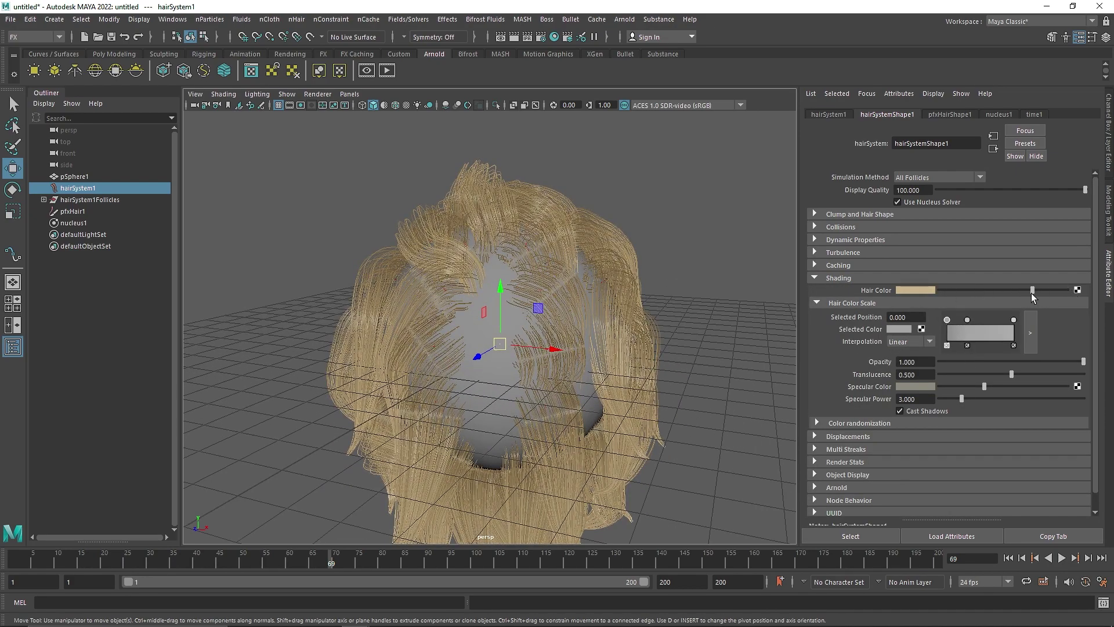
Browse the texture nodes available for mapping Hair Color, and close the list without choosing one
{"action": "left_click", "coordinate": [1077, 290]}
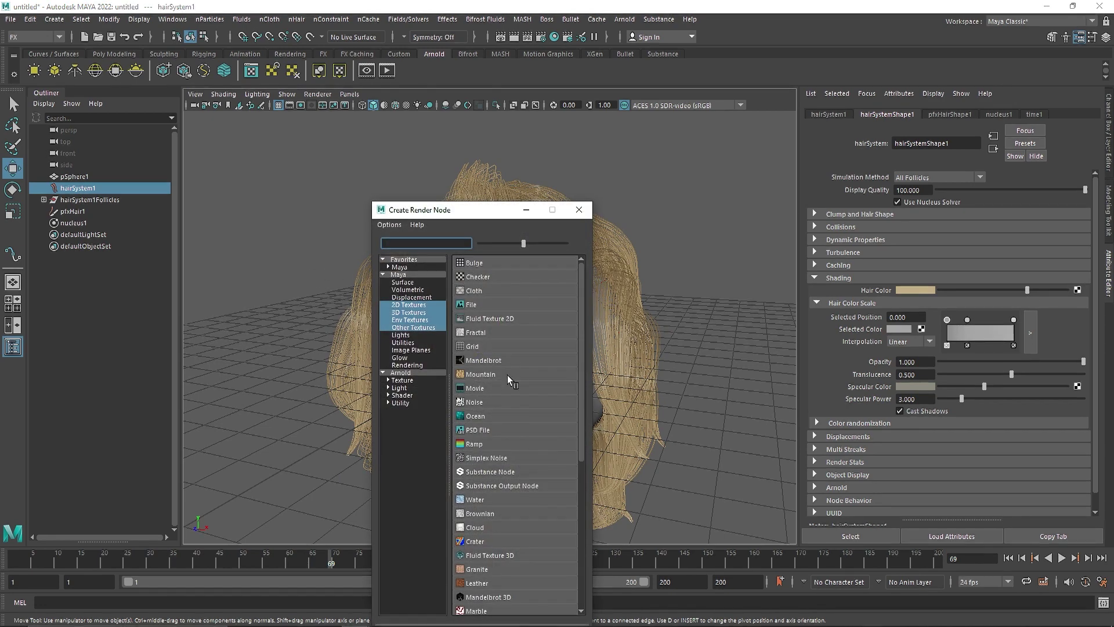
{"action": "scroll", "coordinate": [504, 528], "scroll_direction": "down", "scroll_amount": 5}
{"action": "left_click", "coordinate": [579, 210]}
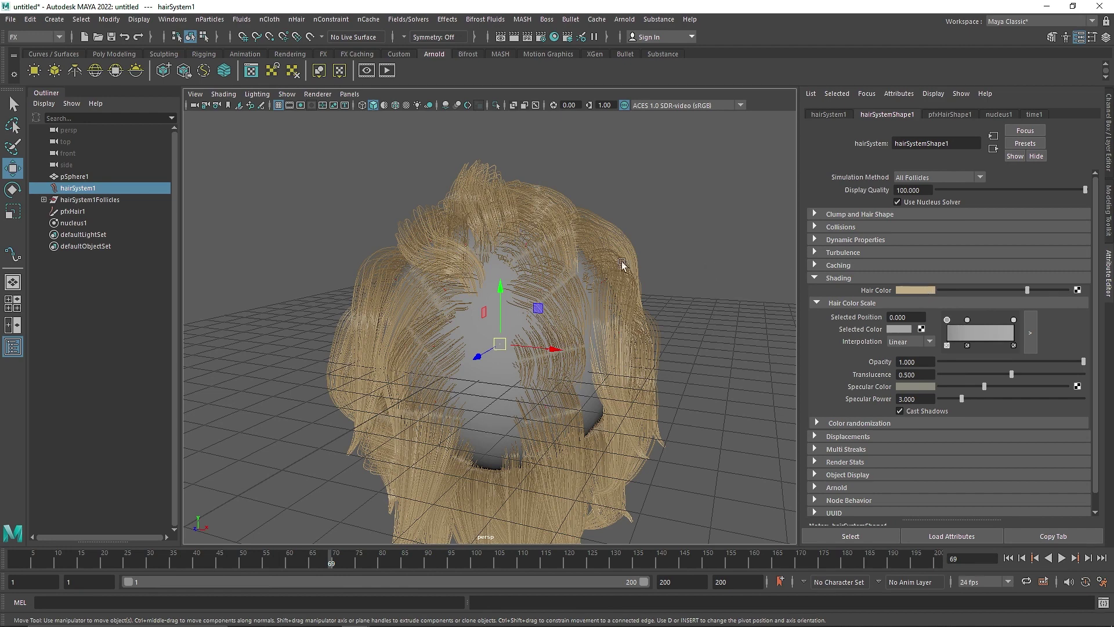
Try green, cyan and blue swatches for Hair Color, and set it to magenta with hue 300, saturation 1 and value 1
{"action": "left_click", "coordinate": [927, 291]}
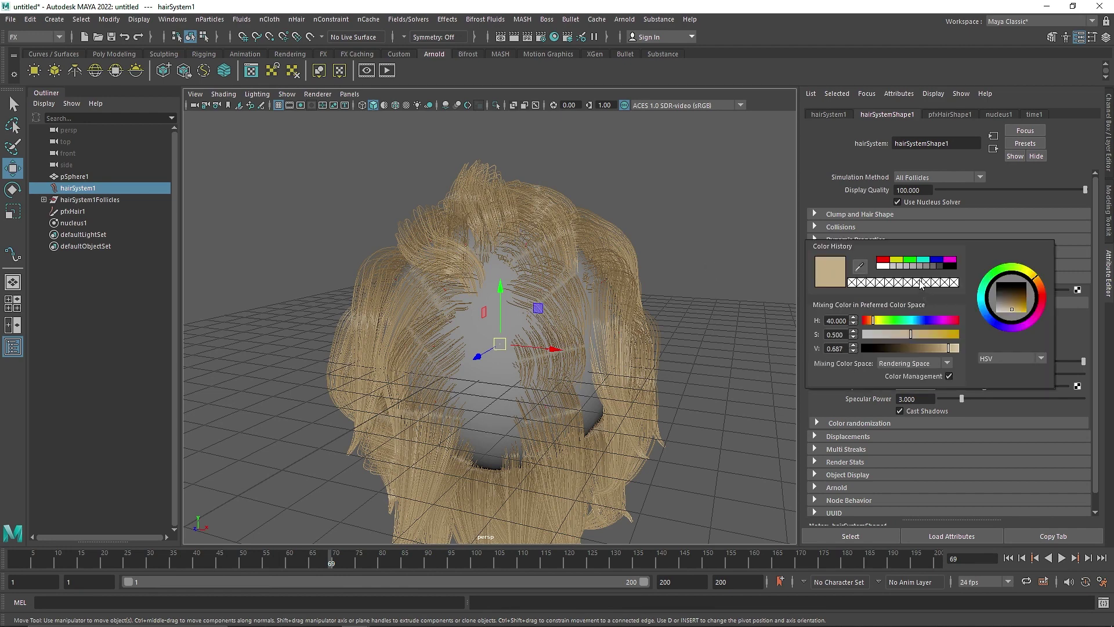
{"action": "left_click", "coordinate": [923, 259]}
{"action": "left_click", "coordinate": [909, 259]}
{"action": "left_click", "coordinate": [923, 259]}
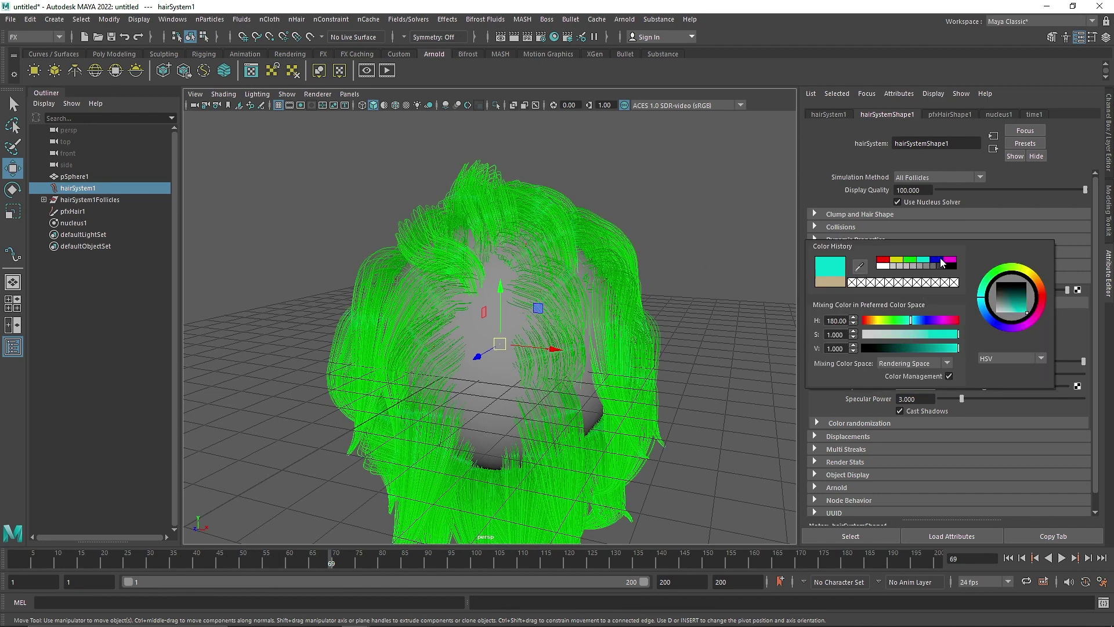
{"action": "left_click", "coordinate": [938, 259]}
{"action": "left_click", "coordinate": [950, 260]}
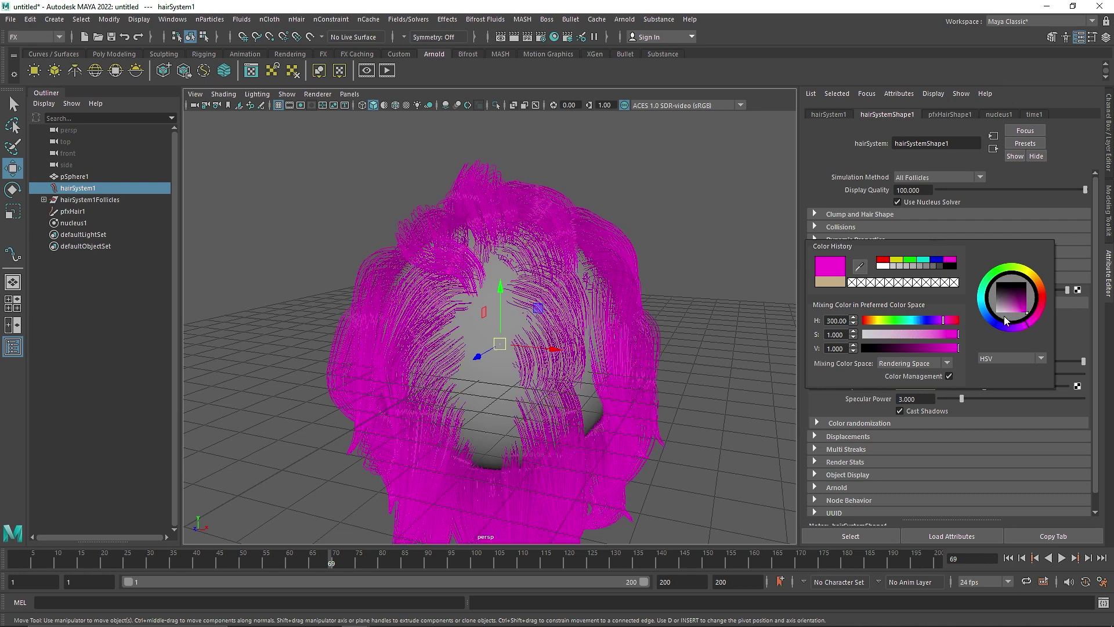
Shift Hair Color to purple and move the middle Hair Color Scale marker to position 0.409
{"action": "left_click_drag", "start_coordinate": [1016, 329], "coordinate": [1009, 328]}
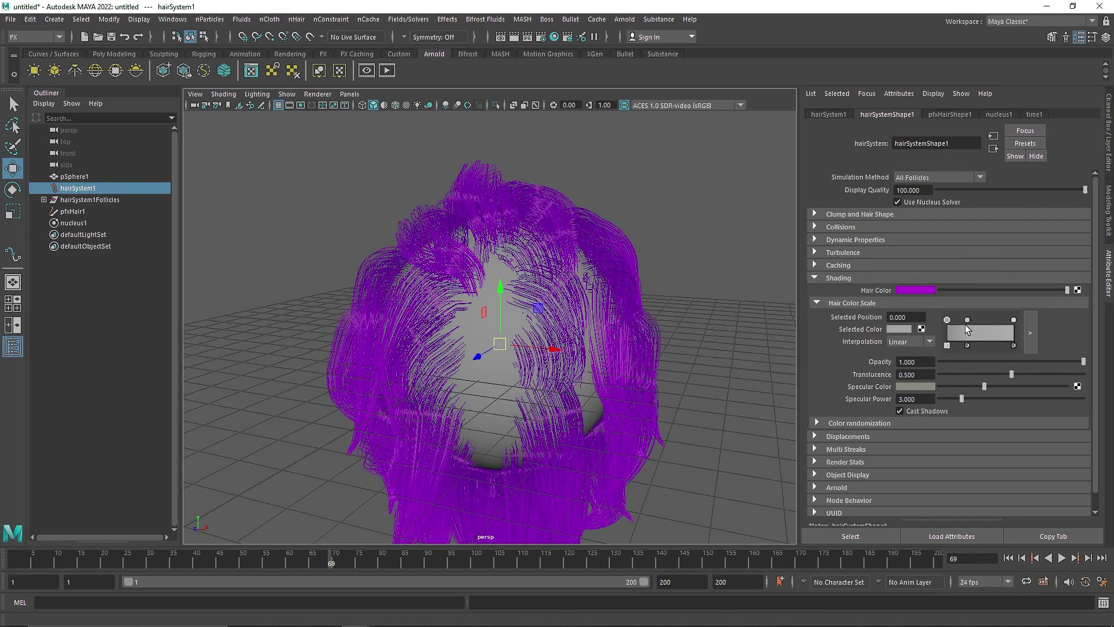
{"action": "left_click_drag", "start_coordinate": [967, 320], "coordinate": [974, 320]}
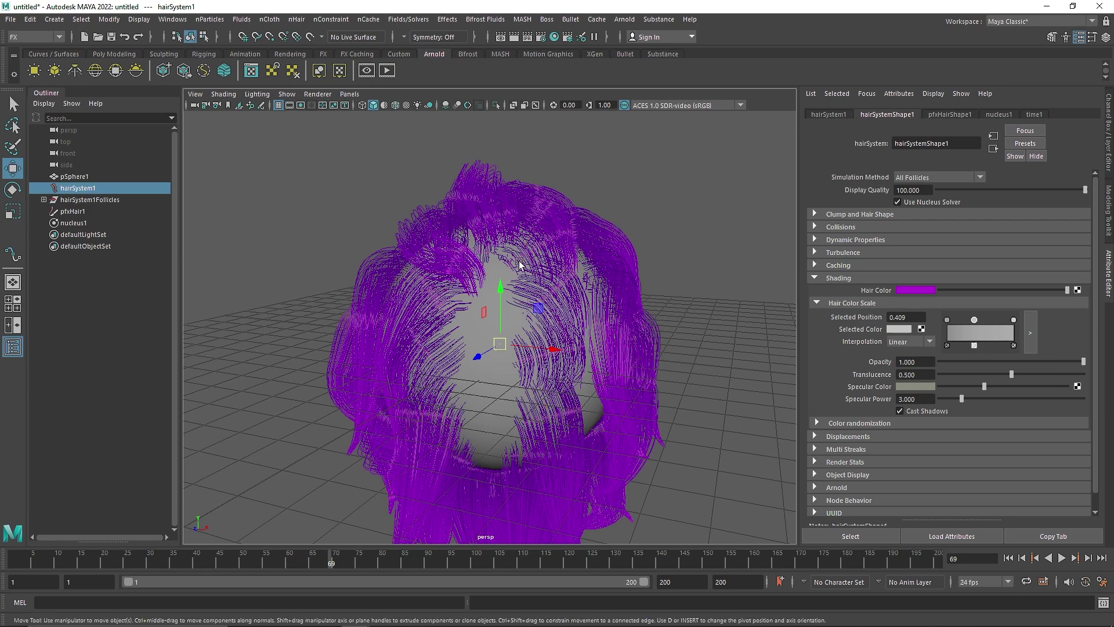
Start an Arnold preview render, light the scene with a sky dome light, and stop the render
{"action": "left_click", "coordinate": [387, 70]}
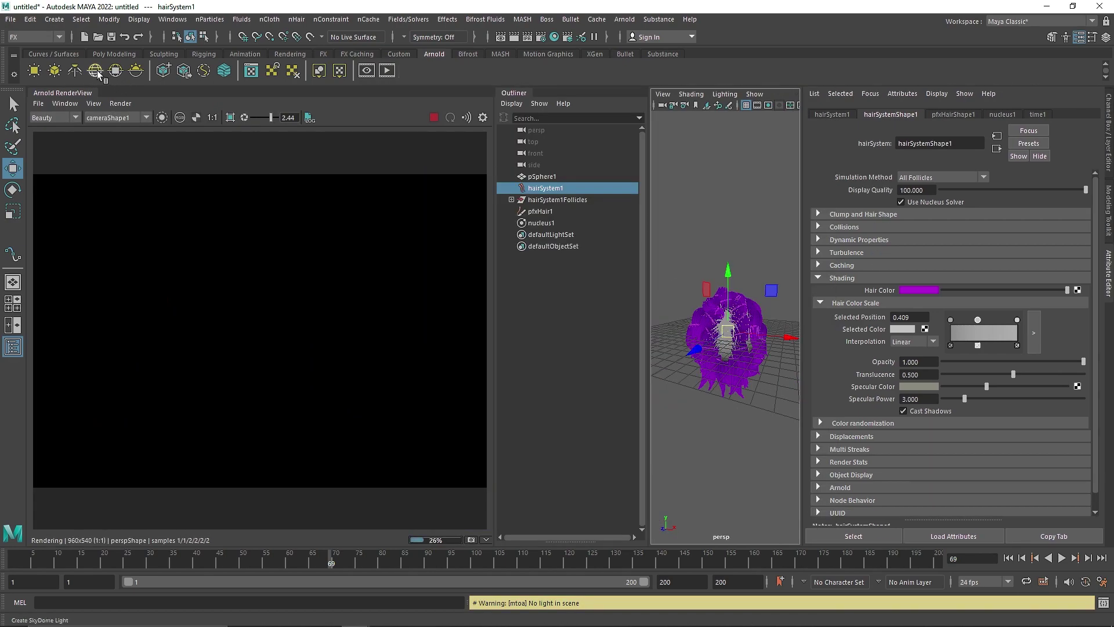
{"action": "left_click", "coordinate": [95, 70]}
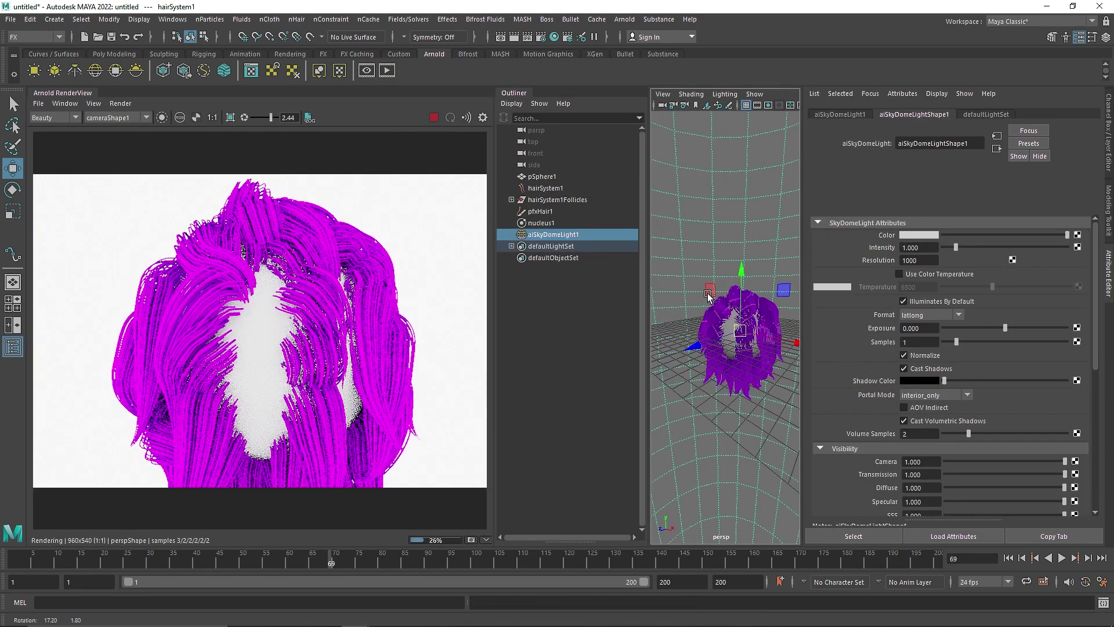
{"action": "left_click", "coordinate": [433, 118]}
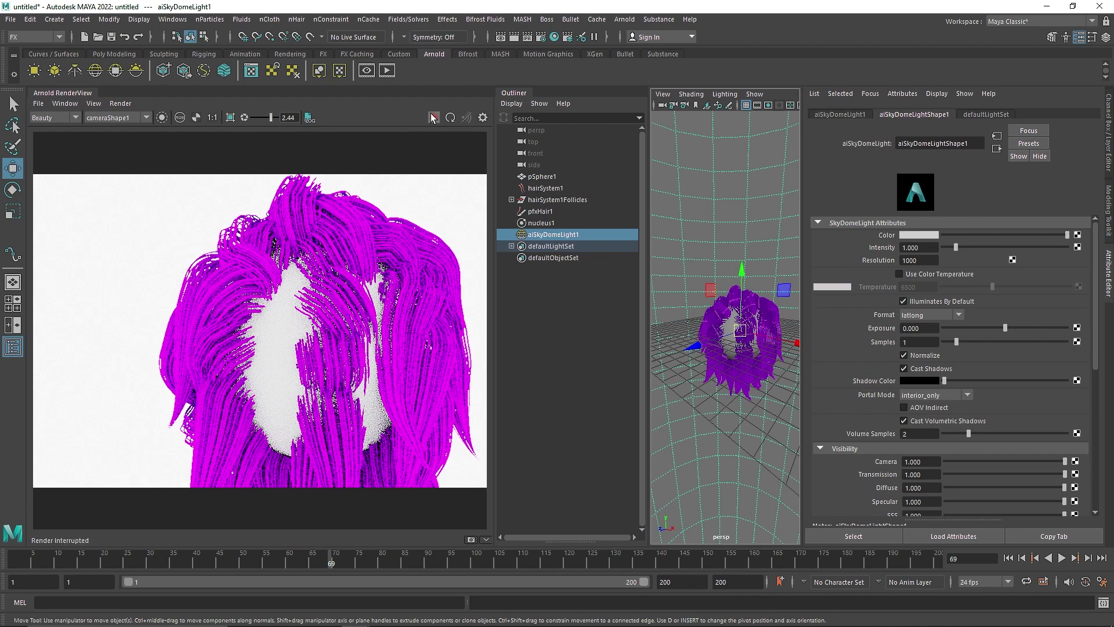
Close the Arnold RenderView and remove the sky dome light from the scene
{"action": "left_click", "coordinate": [61, 99]}
{"action": "left_click", "coordinate": [72, 146]}
{"action": "right_click", "coordinate": [69, 95]}
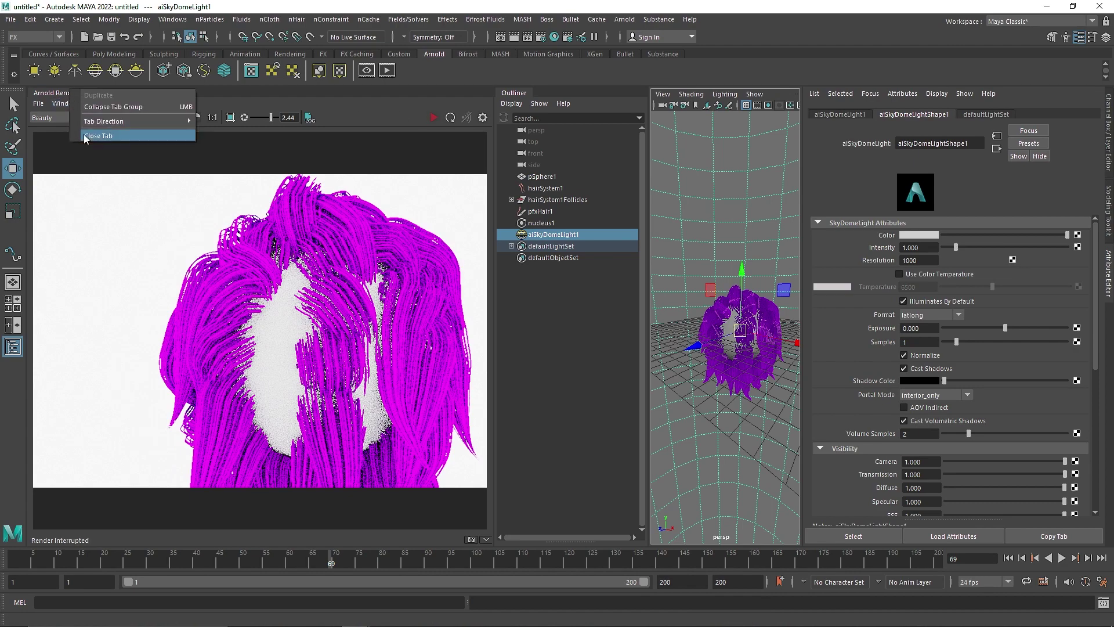
{"action": "left_click", "coordinate": [83, 134]}
{"action": "left_click", "coordinate": [406, 154]}
Select the hair in the viewport and change the hair system's Hair Color to golden yellow
{"action": "left_click", "coordinate": [650, 228]}
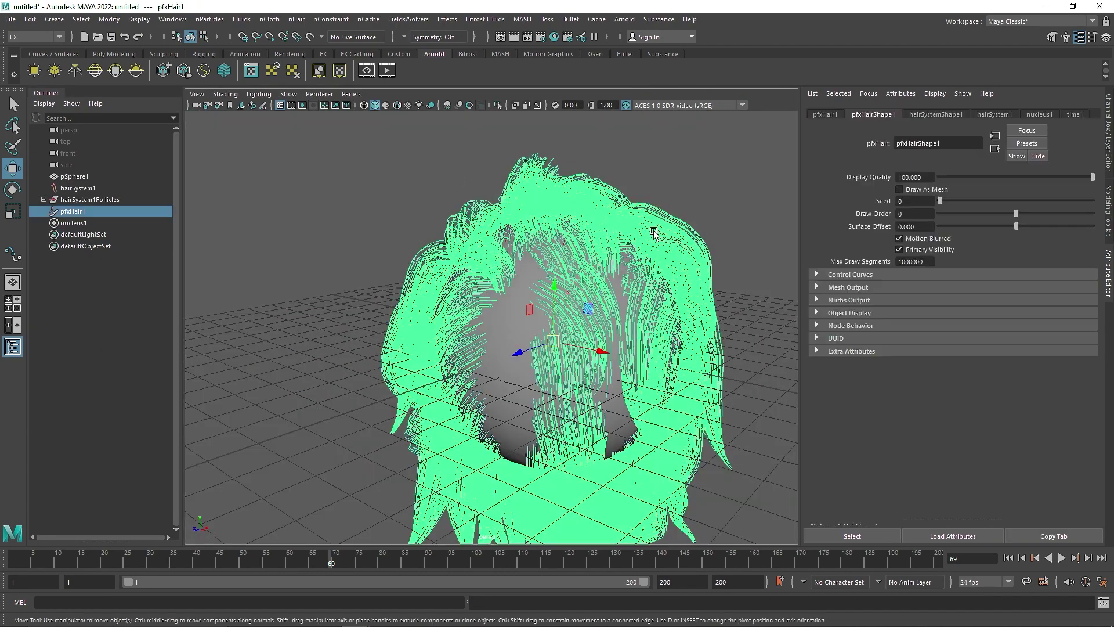
{"action": "left_click", "coordinate": [936, 114]}
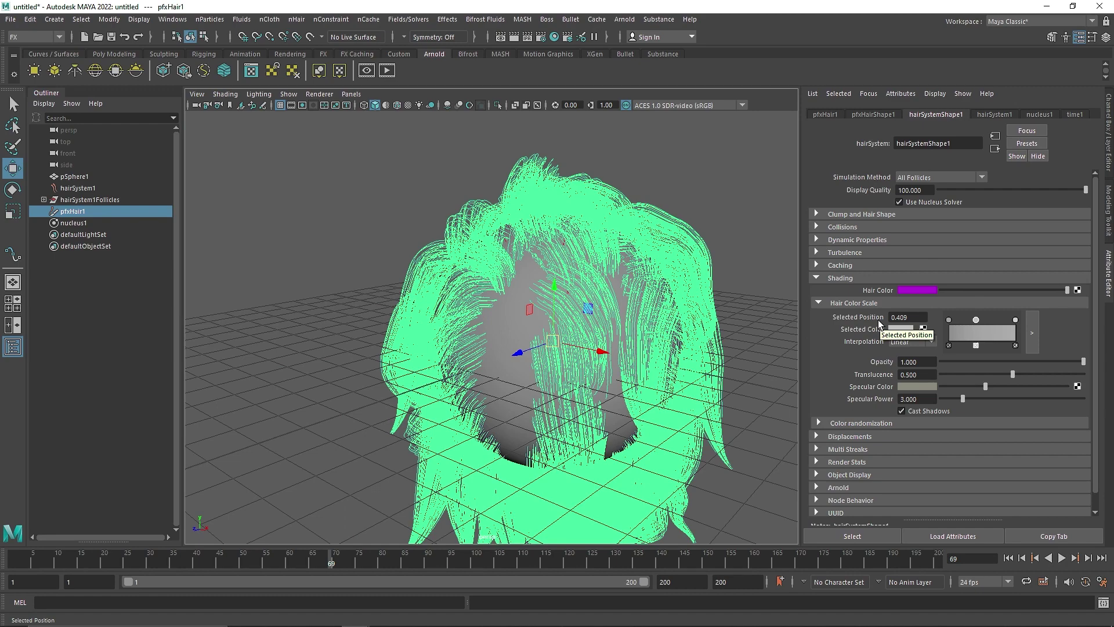
{"action": "left_click_drag", "start_coordinate": [567, 254], "coordinate": [616, 289], "text": "alt"}
{"action": "left_click", "coordinate": [927, 291]}
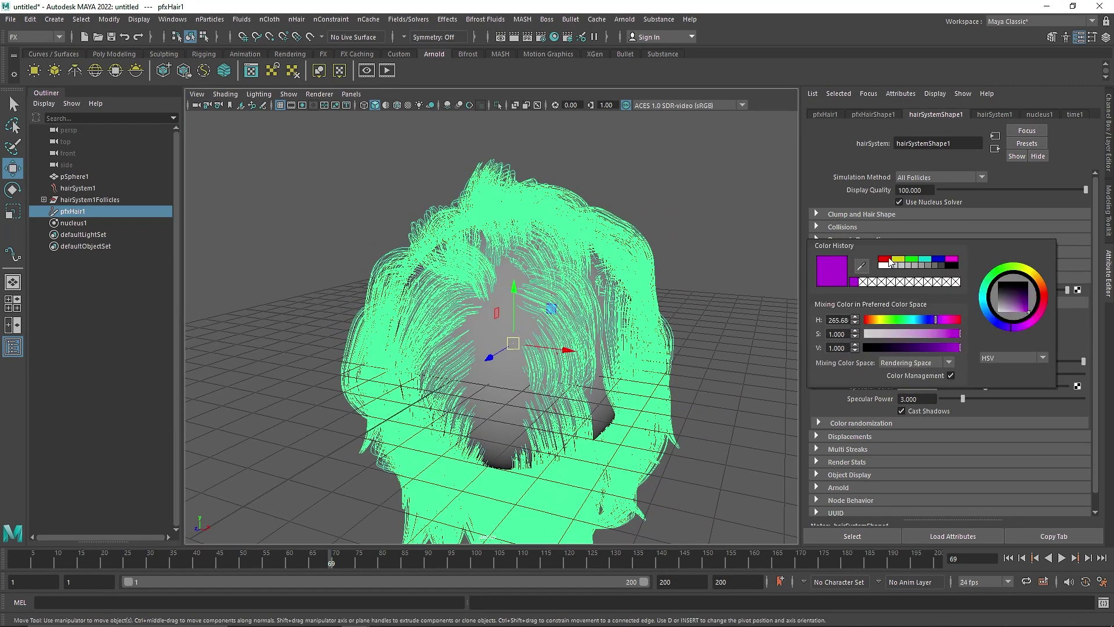
{"action": "left_click", "coordinate": [902, 258]}
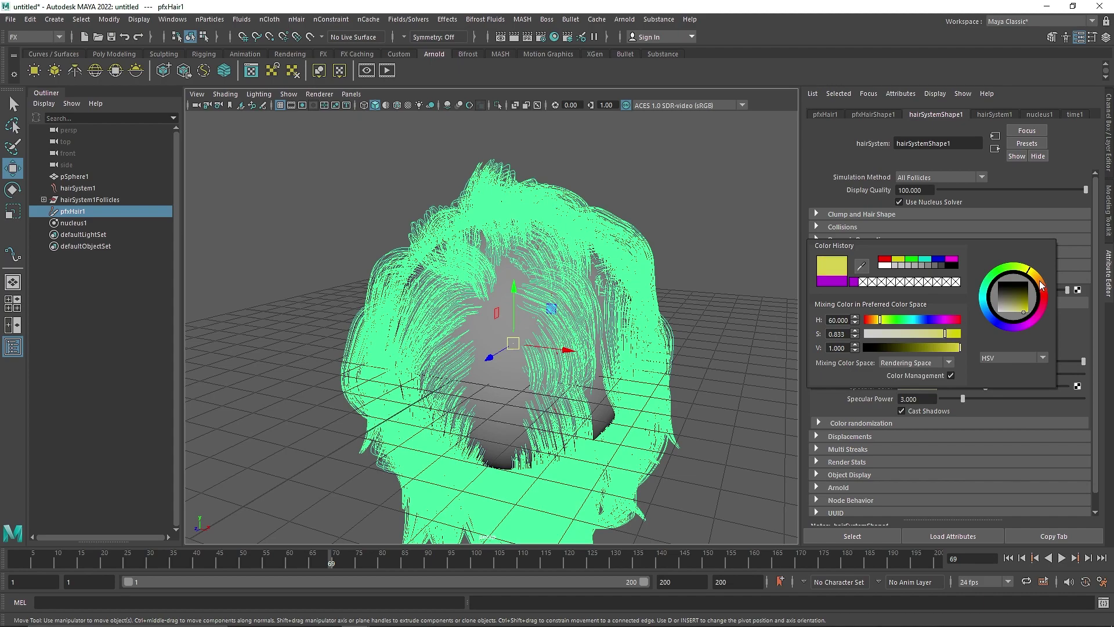
{"action": "left_click", "coordinate": [690, 226]}
{"action": "left_click_drag", "start_coordinate": [652, 249], "coordinate": [644, 305], "text": "alt"}
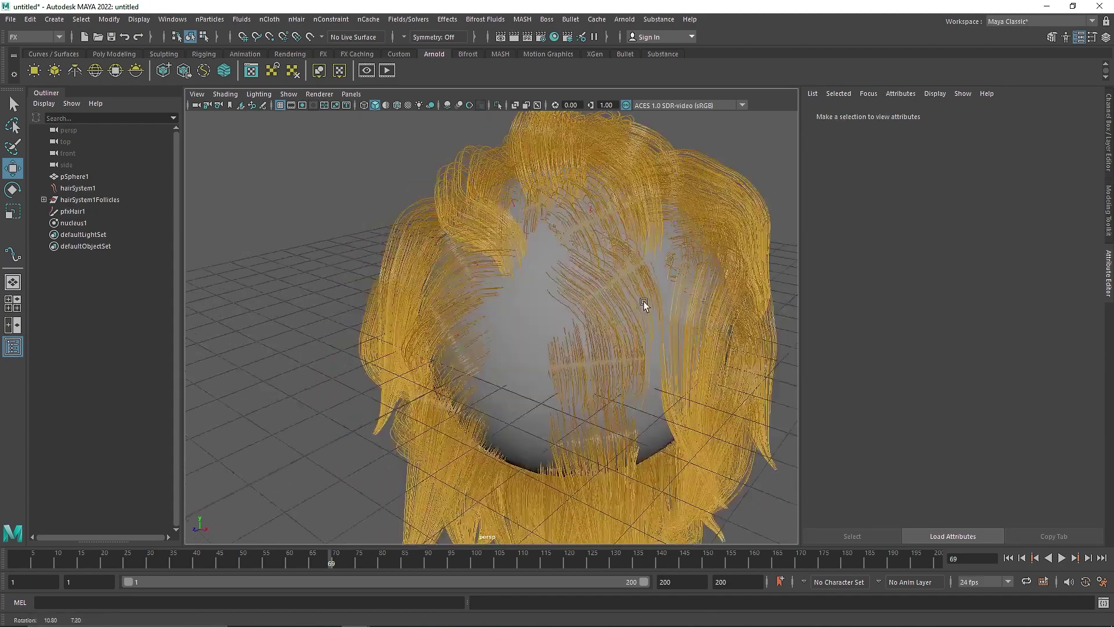
{"action": "right_click_drag", "start_coordinate": [644, 305], "coordinate": [473, 330], "text": "alt"}
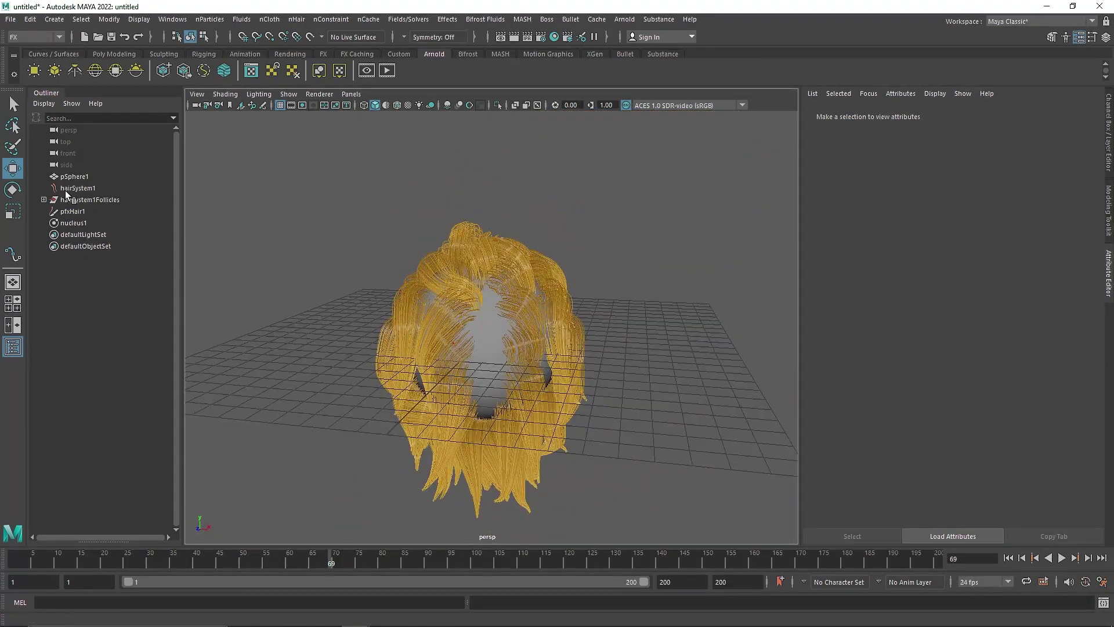
Delete the sphere together with its hair system, follicles, pfxHair and nucleus nodes
{"action": "left_click", "coordinate": [74, 177]}
{"action": "left_click", "coordinate": [74, 211], "text": "shift"}
{"action": "left_click", "coordinate": [81, 223], "text": "shift"}
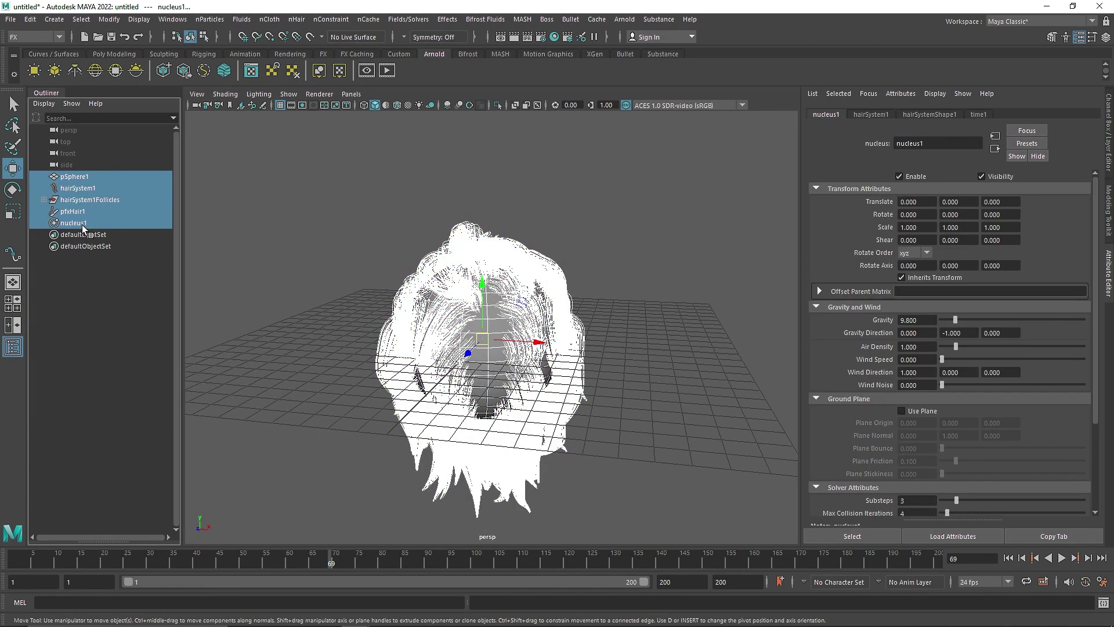
{"action": "key", "text": "Delete"}
Create a new polygon sphere and frame it in the perspective view
{"action": "left_click", "coordinate": [111, 54]}
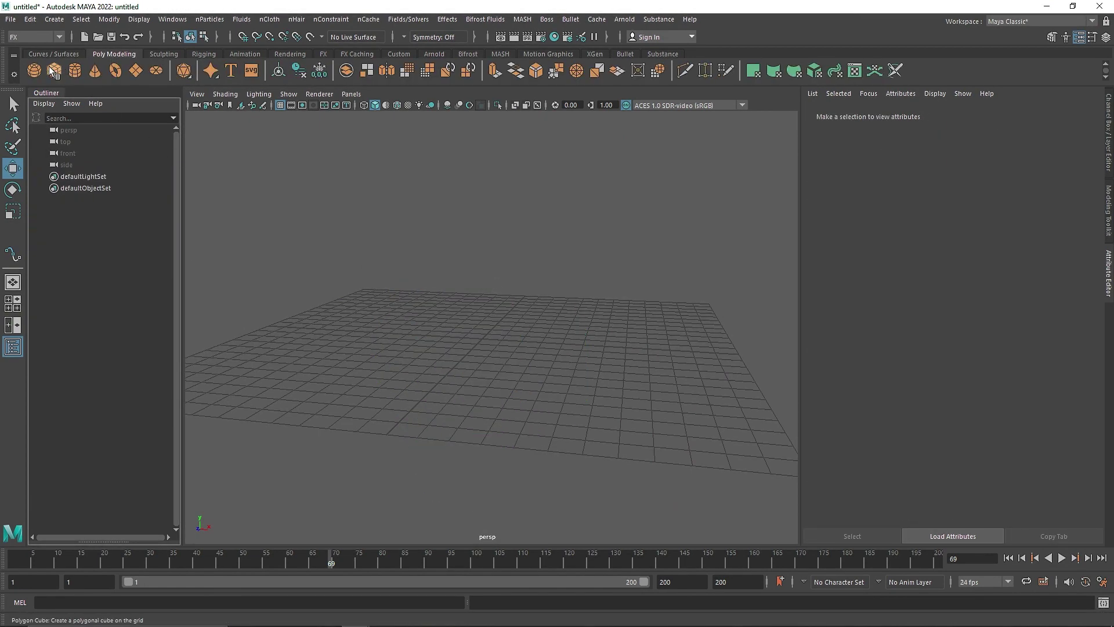
{"action": "left_click", "coordinate": [34, 71]}
{"action": "key", "text": "f"}
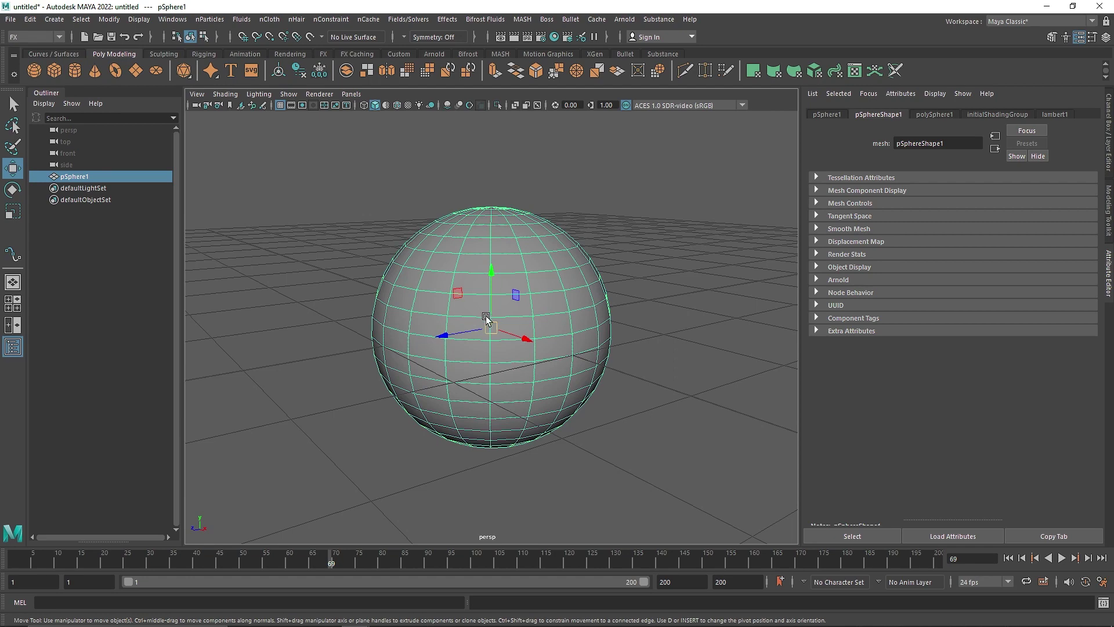
{"action": "key", "text": "r"}
{"action": "right_click_drag", "start_coordinate": [487, 320], "coordinate": [511, 297], "text": "alt"}
{"action": "left_click_drag", "start_coordinate": [510, 297], "coordinate": [508, 270], "text": "alt"}
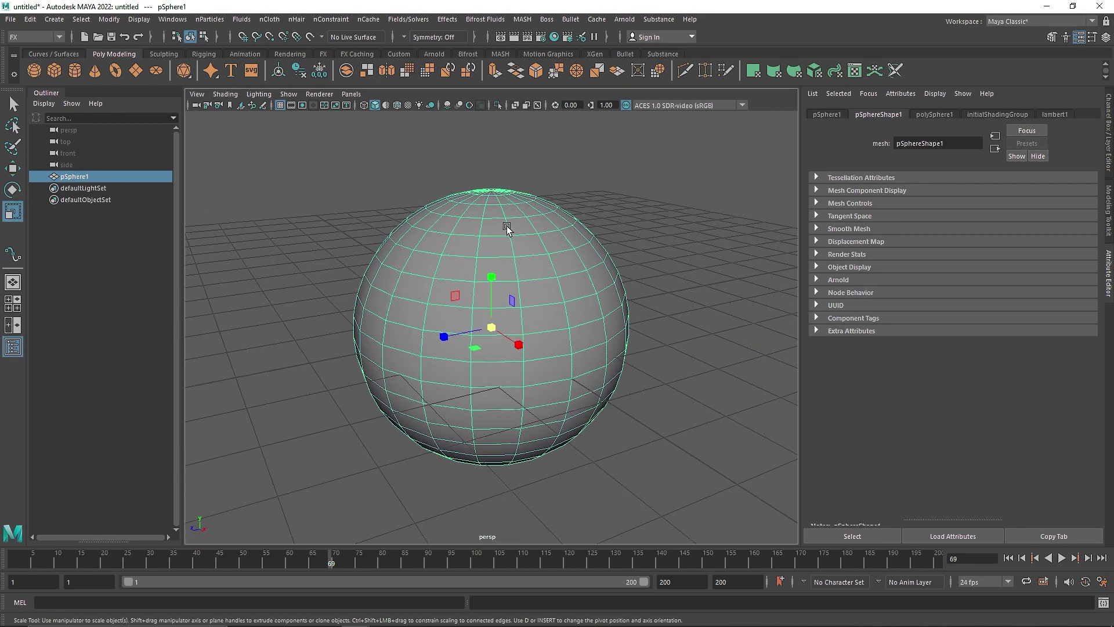
Switch the sphere to face selection and select its upper cap of faces in the side view
{"action": "right_click_drag", "start_coordinate": [506, 226], "coordinate": [511, 255]}
{"action": "key", "text": "space"}
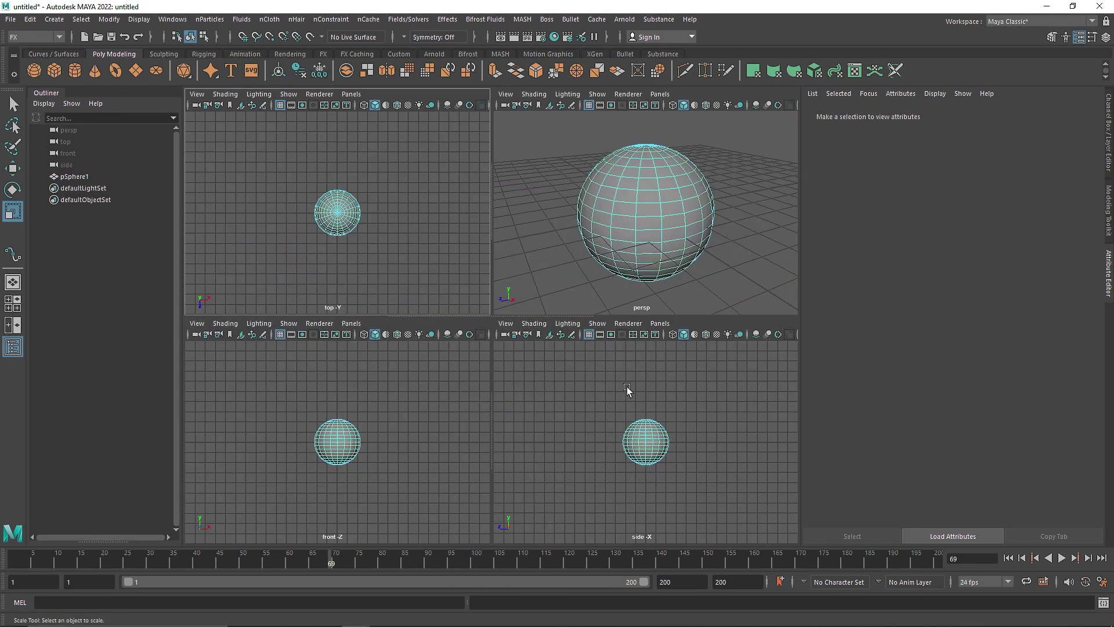
{"action": "left_click_drag", "start_coordinate": [554, 386], "coordinate": [719, 431]}
{"action": "key", "text": "f"}
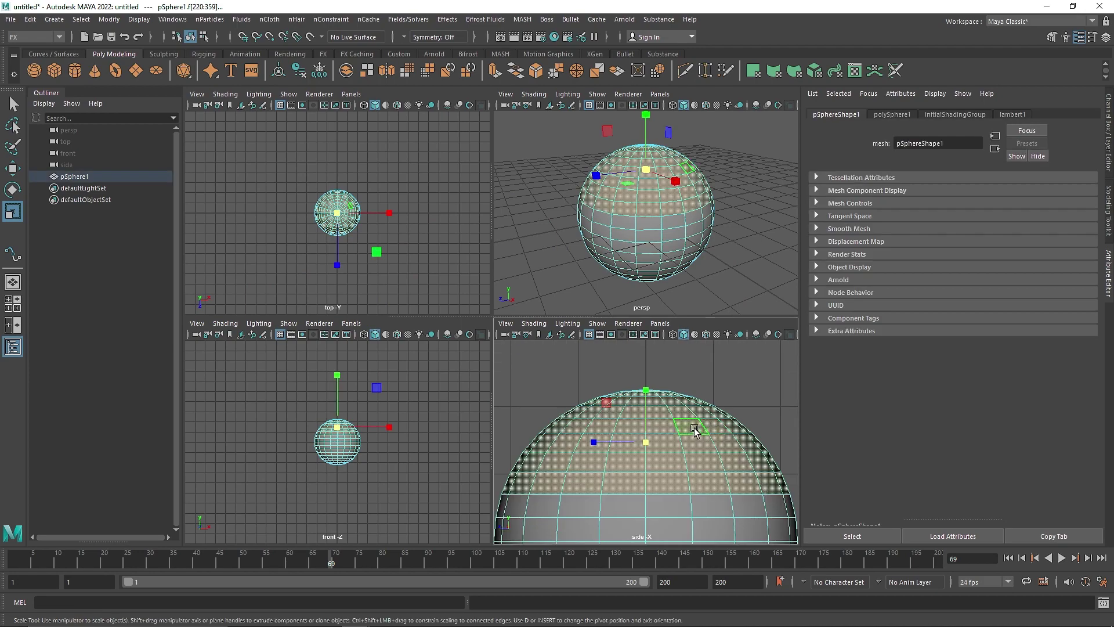
Duplicate the selected upper faces as a separate surface using Duplicate Face
{"action": "key", "text": "space"}
{"action": "left_click_drag", "start_coordinate": [478, 277], "coordinate": [536, 225], "text": "alt"}
{"action": "right_click", "coordinate": [537, 223], "text": "shift"}
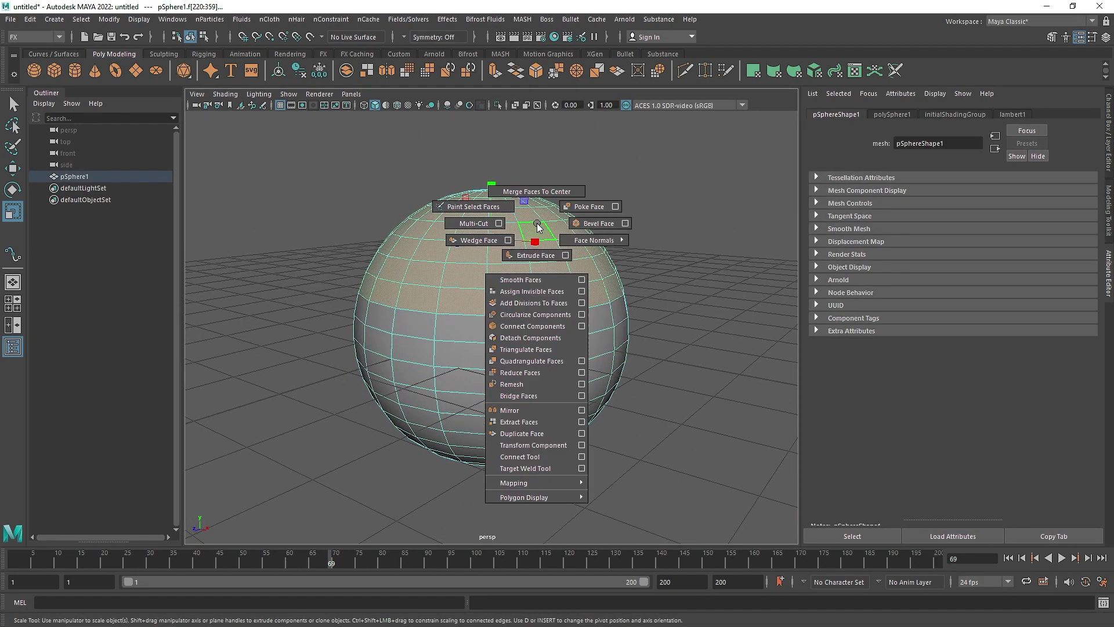
{"action": "left_click", "coordinate": [538, 432]}
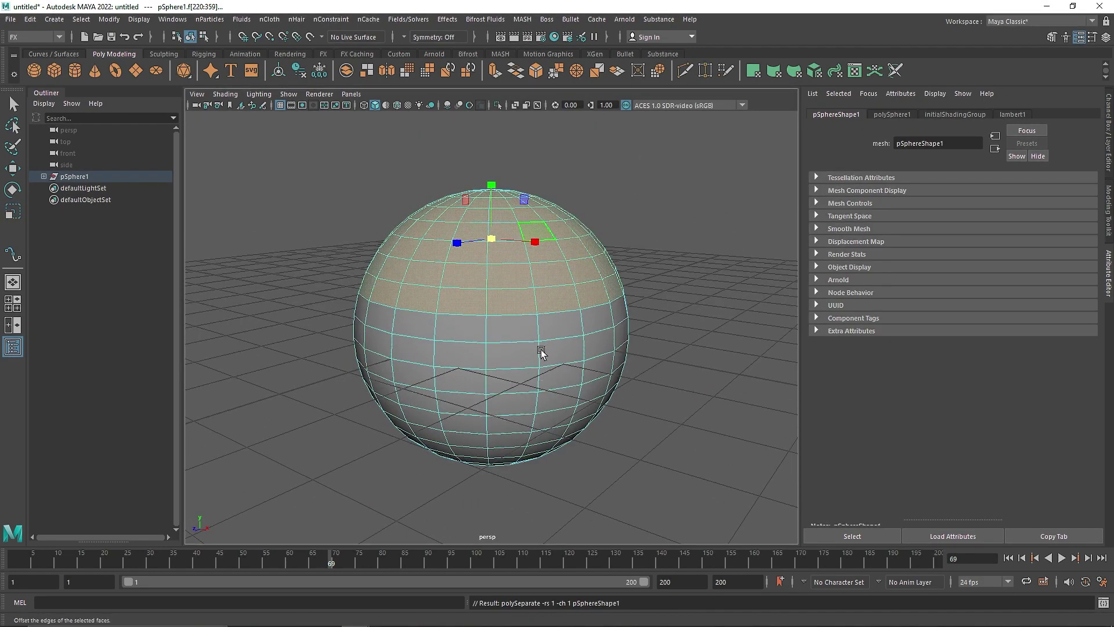
Select the duplicated cap surface, test that it is separate by moving it upward, and undo the move
{"action": "key", "text": "q"}
{"action": "left_click", "coordinate": [664, 192]}
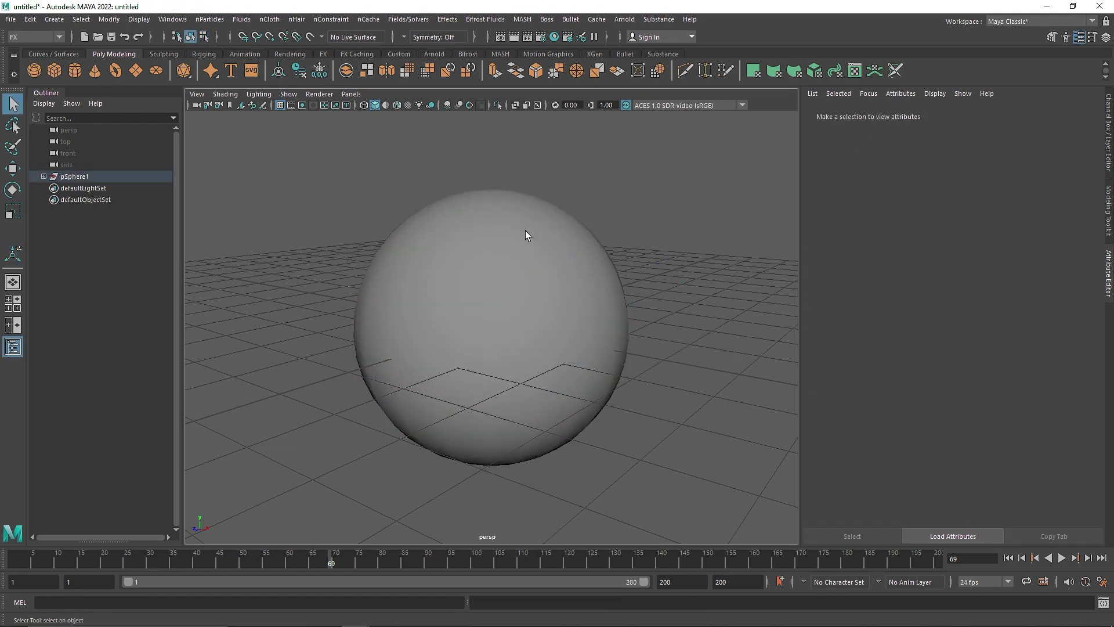
{"action": "left_click", "coordinate": [456, 220]}
{"action": "key", "text": "w"}
{"action": "left_click_drag", "start_coordinate": [492, 259], "coordinate": [497, 189]}
{"action": "key", "text": "ctrl+z"}
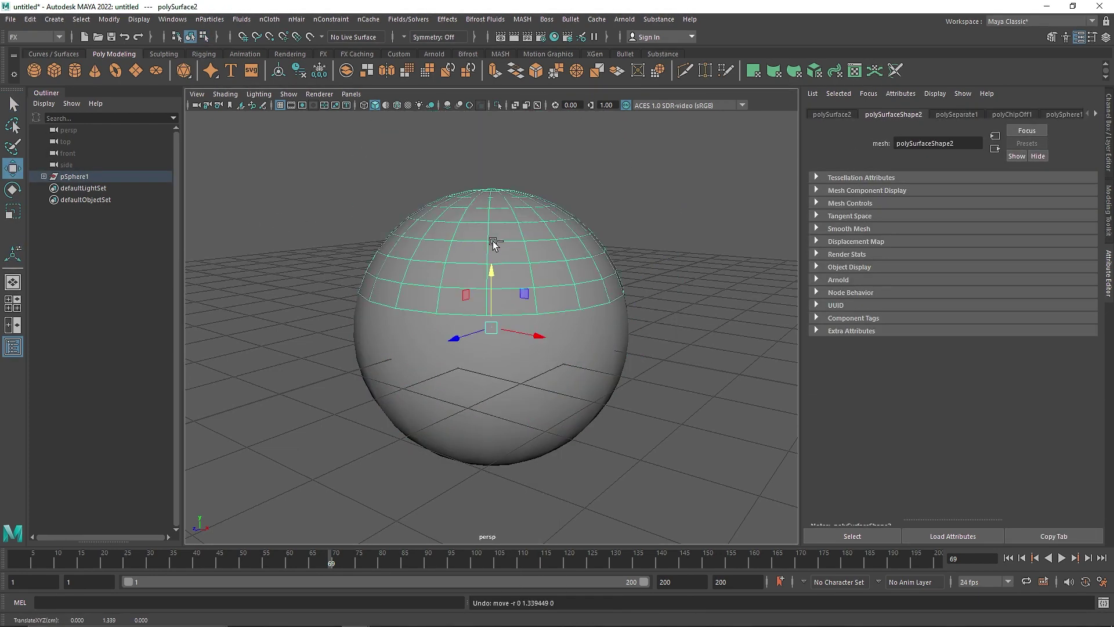
Create nHair on the duplicated cap surface and rewind the timeline to the first frame
{"action": "left_click", "coordinate": [297, 19]}
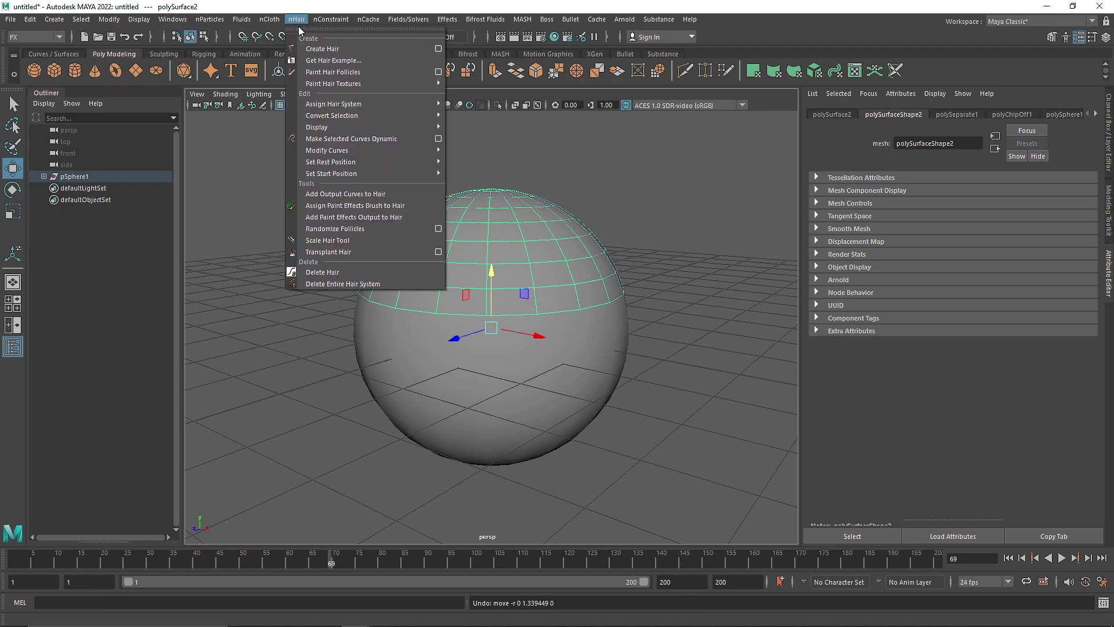
{"action": "left_click", "coordinate": [316, 47]}
{"action": "left_click_drag", "start_coordinate": [600, 290], "coordinate": [464, 284], "text": "alt"}
{"action": "scroll", "coordinate": [525, 312], "scroll_direction": "down", "scroll_amount": 5}
{"action": "left_click", "coordinate": [482, 363]}
{"action": "left_click_drag", "start_coordinate": [482, 363], "coordinate": [586, 378], "text": "alt"}
{"action": "middle_click_drag", "start_coordinate": [586, 377], "coordinate": [574, 408], "text": "alt"}
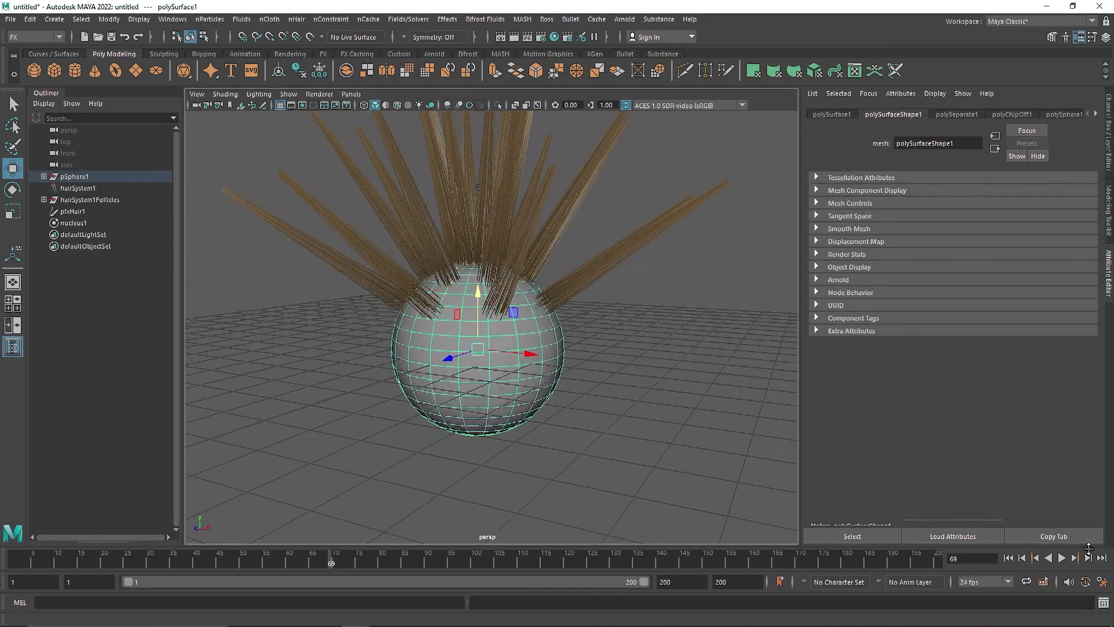
{"action": "left_click", "coordinate": [1007, 559]}
Select the new hair system, look over its Collisions settings, and collapse the Shading and Collisions sections
{"action": "left_click", "coordinate": [1064, 114]}
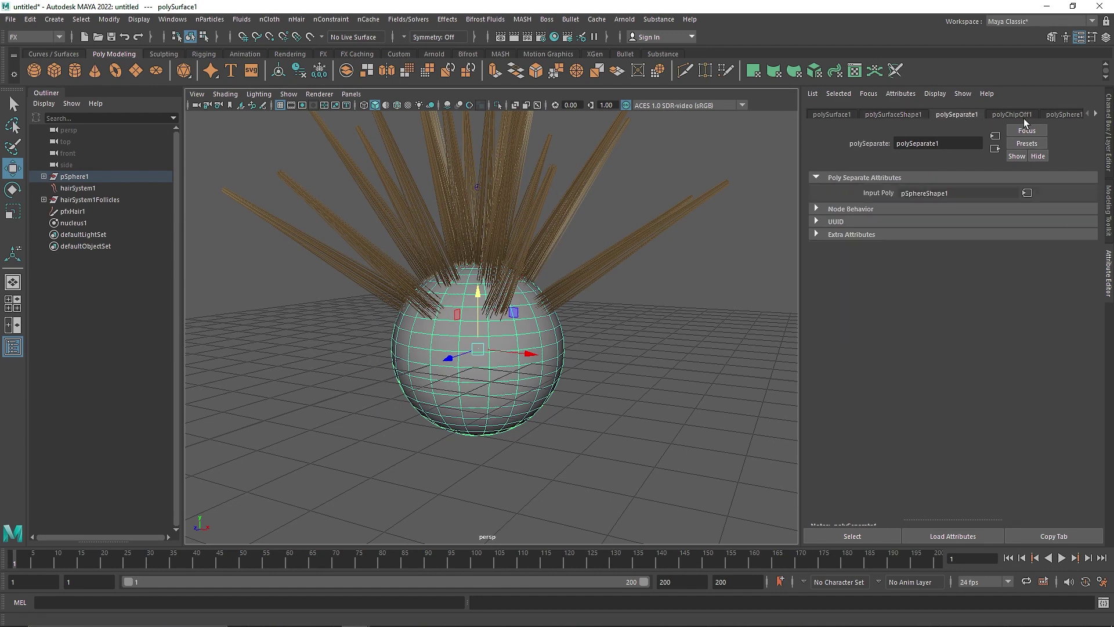
{"action": "left_click", "coordinate": [78, 193]}
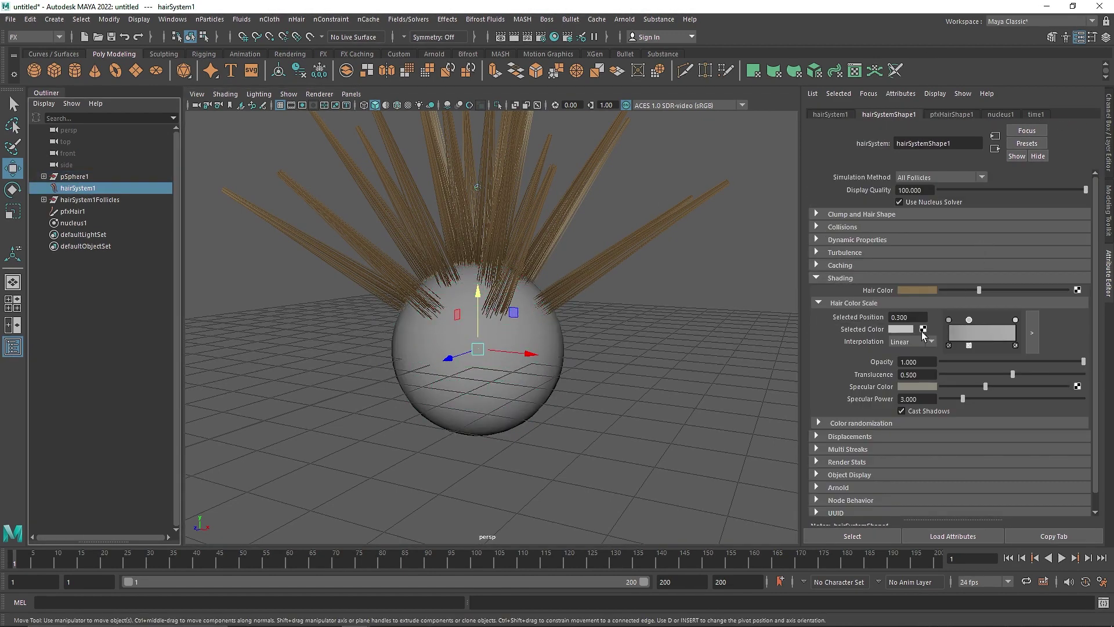
{"action": "left_click", "coordinate": [858, 287]}
{"action": "left_click", "coordinate": [891, 228]}
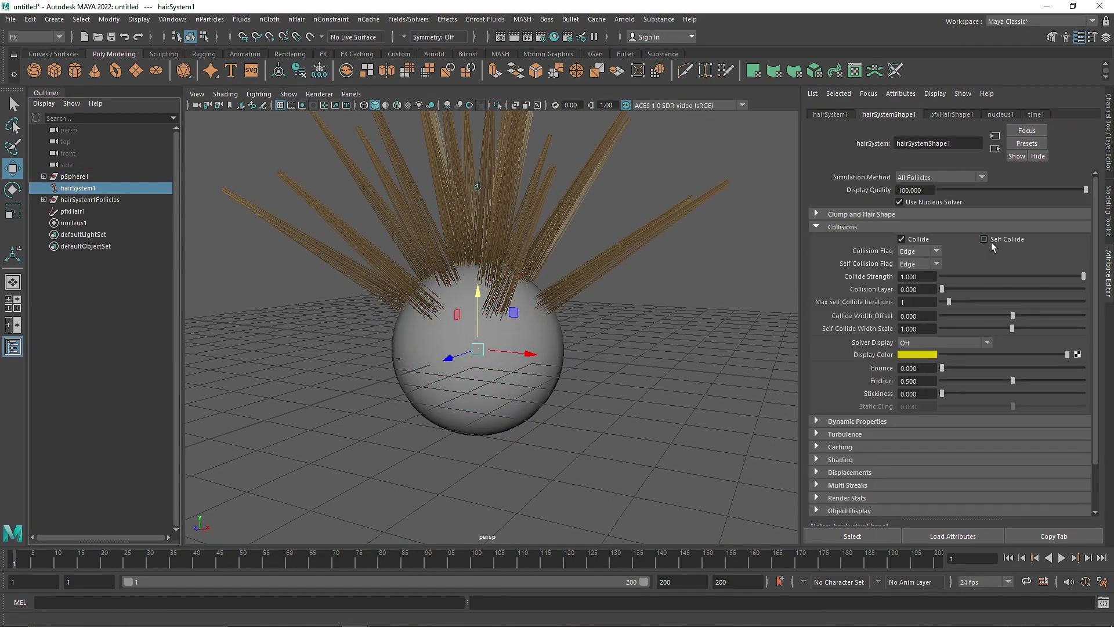
{"action": "left_click", "coordinate": [960, 228]}
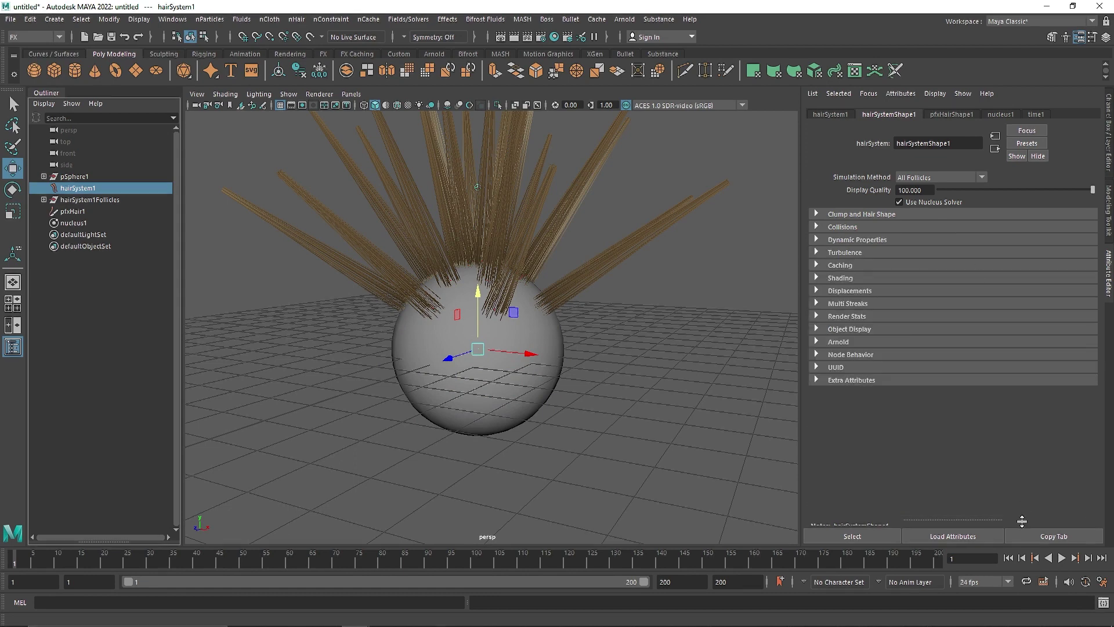
Show the hair system's Clump and Hair Shape settings and raise Clump Width to 1.000
{"action": "left_click", "coordinate": [864, 212]}
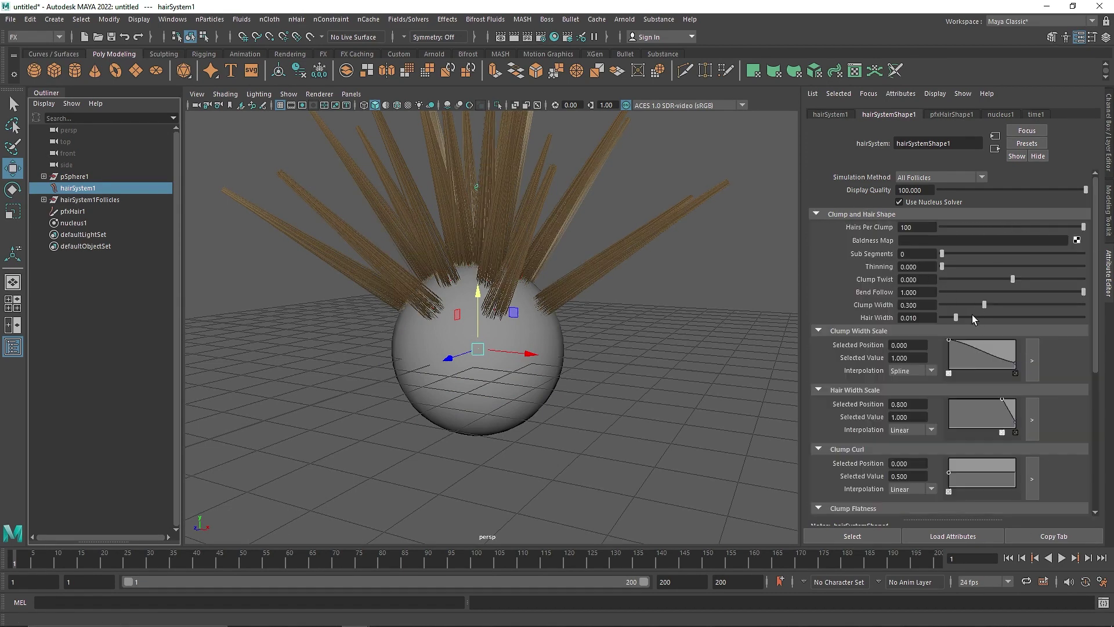
{"action": "left_click_drag", "start_coordinate": [984, 305], "coordinate": [1064, 316]}
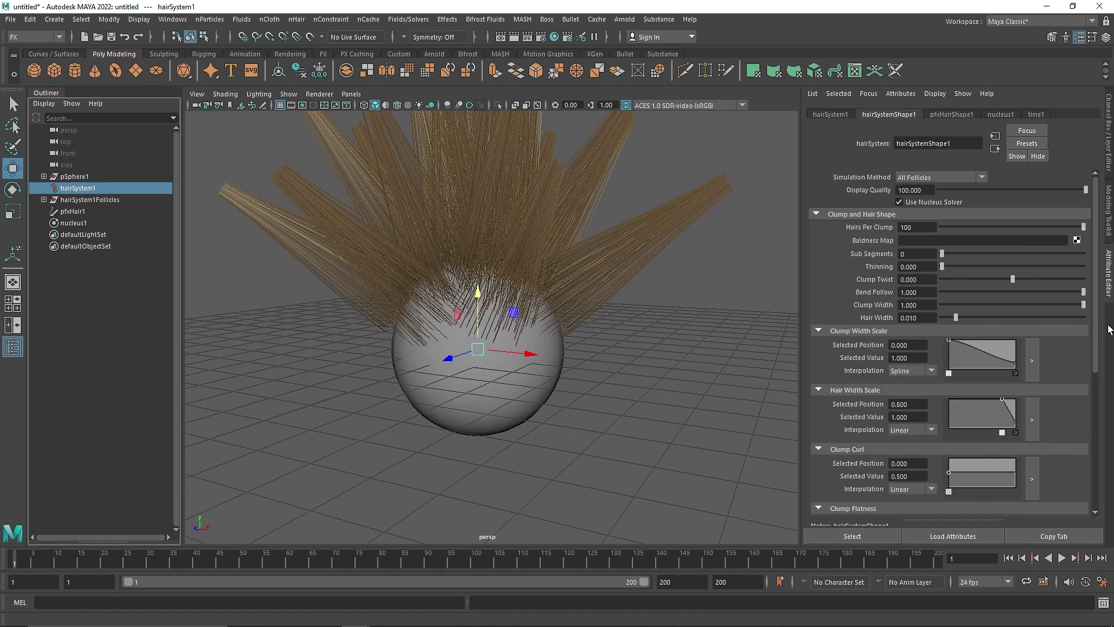
{"action": "right_click_drag", "start_coordinate": [627, 279], "coordinate": [549, 372], "text": "alt"}
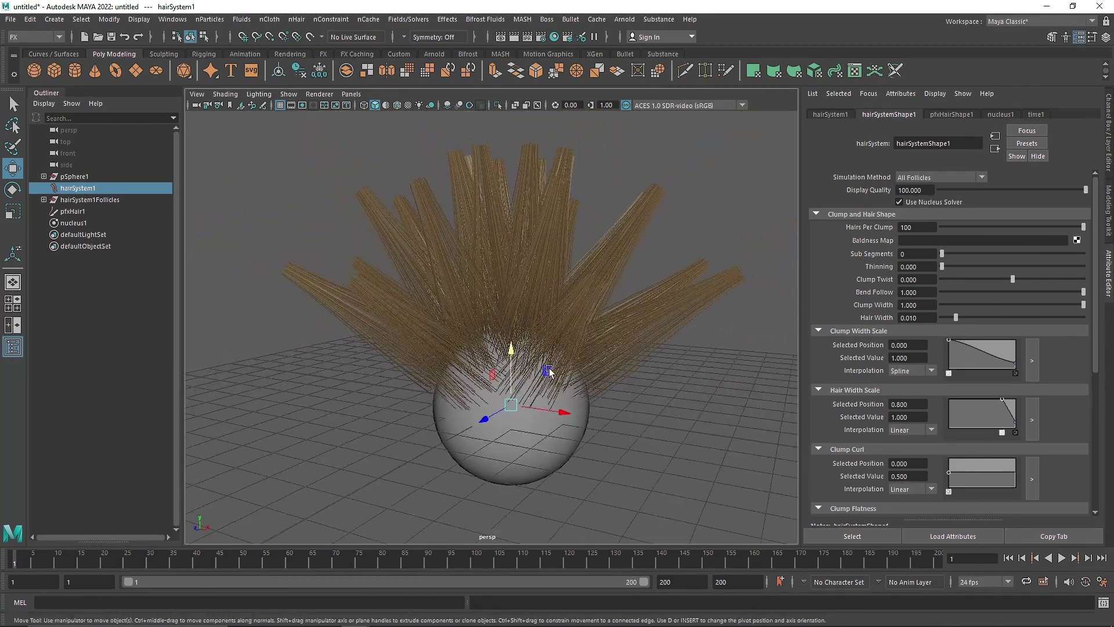
Select the hair on the cap and shorten it with the Scale Hair Tool
{"action": "left_click", "coordinate": [529, 281]}
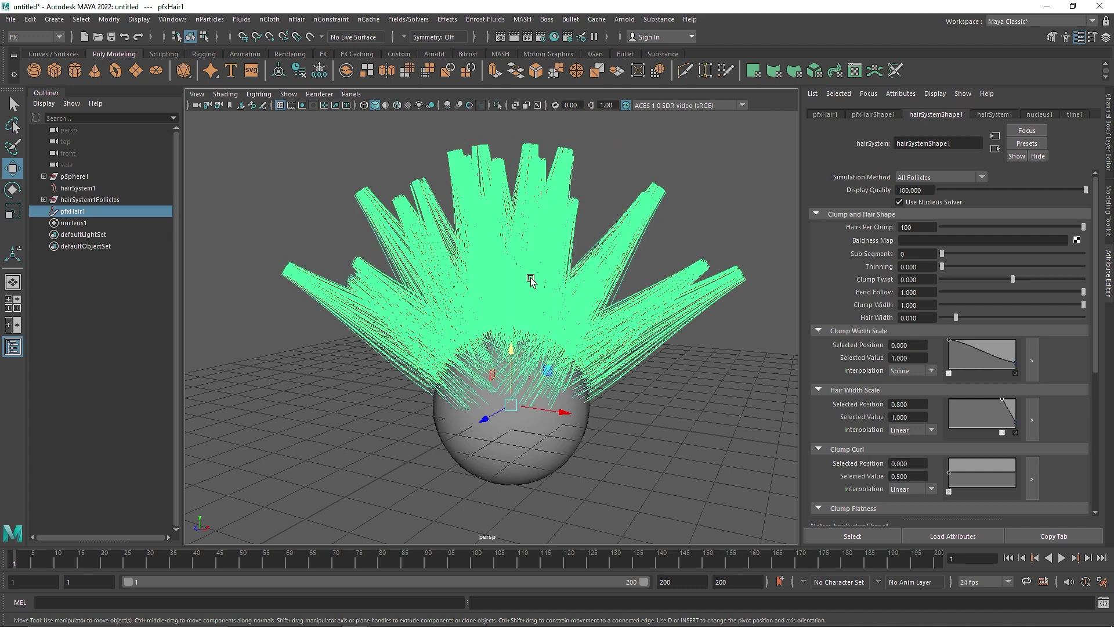
{"action": "left_click", "coordinate": [296, 20]}
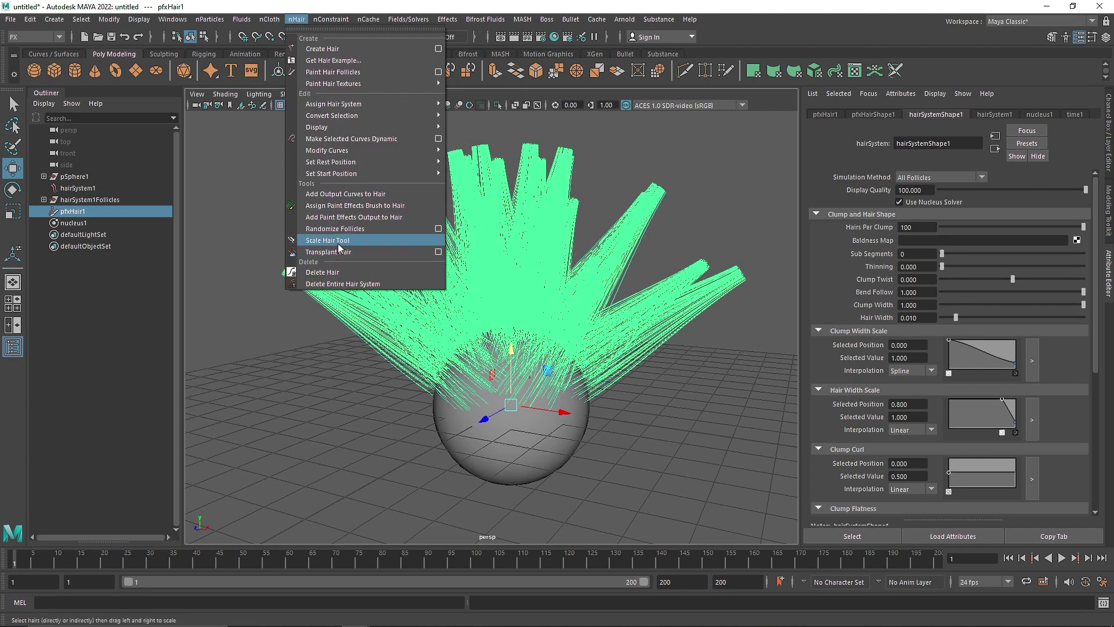
{"action": "left_click", "coordinate": [376, 244]}
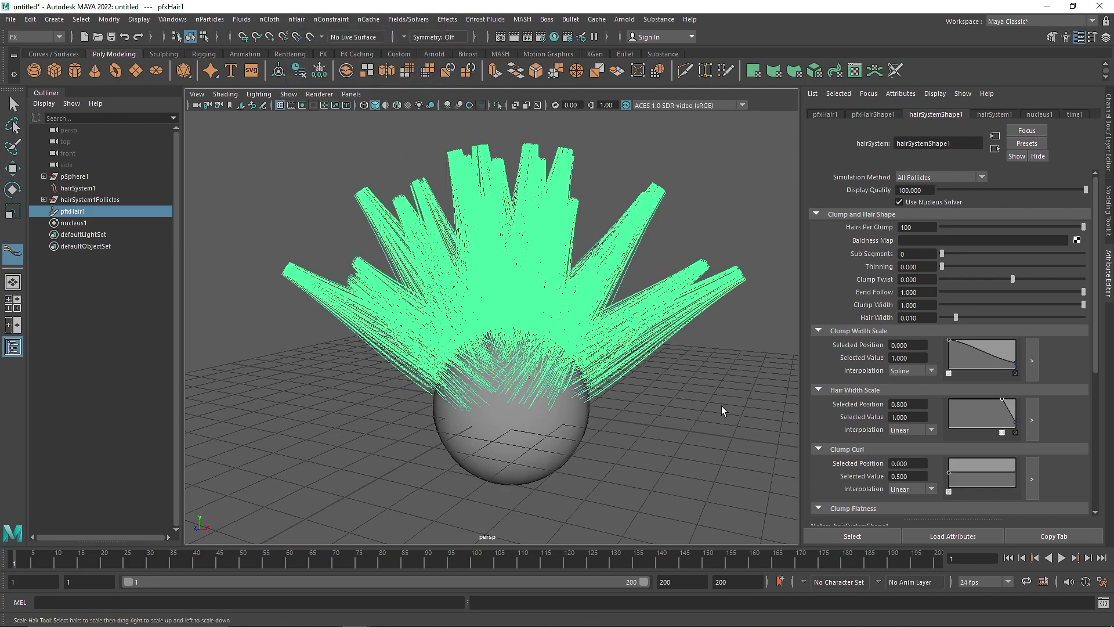
{"action": "left_click_drag", "start_coordinate": [740, 387], "coordinate": [700, 410]}
{"action": "scroll", "coordinate": [658, 432], "scroll_direction": "up", "scroll_amount": 4}
{"action": "middle_click_drag", "start_coordinate": [658, 433], "coordinate": [759, 322], "text": "alt"}
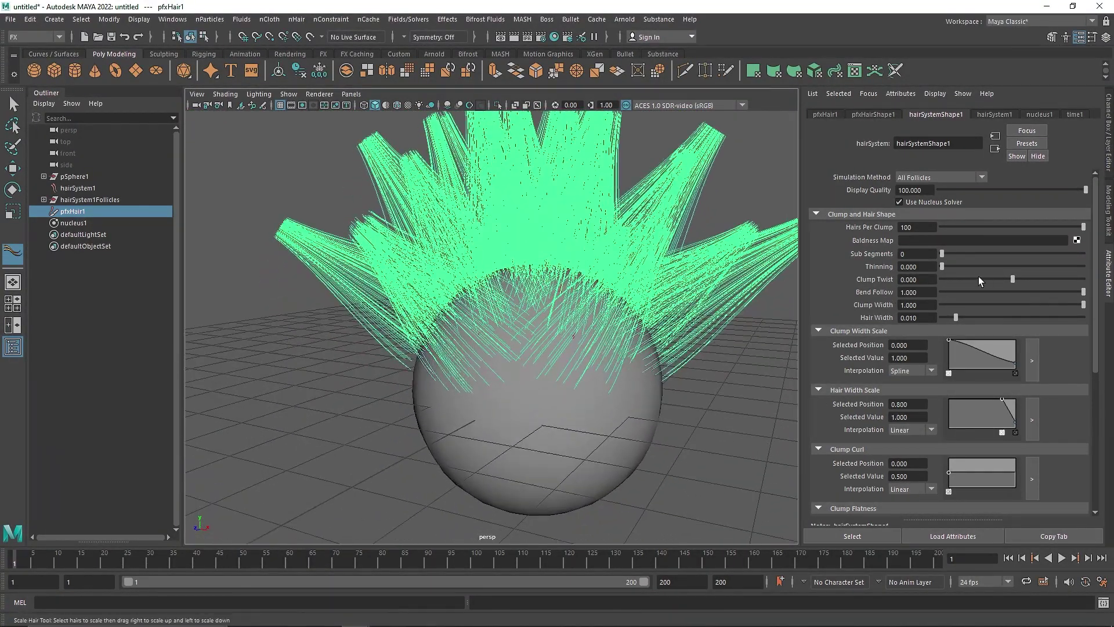
Set the hair's Thinning to 0.517, add a Clump Curl point at position 0.417, and select the end point of Clump Width Scale
{"action": "left_click", "coordinate": [1016, 265]}
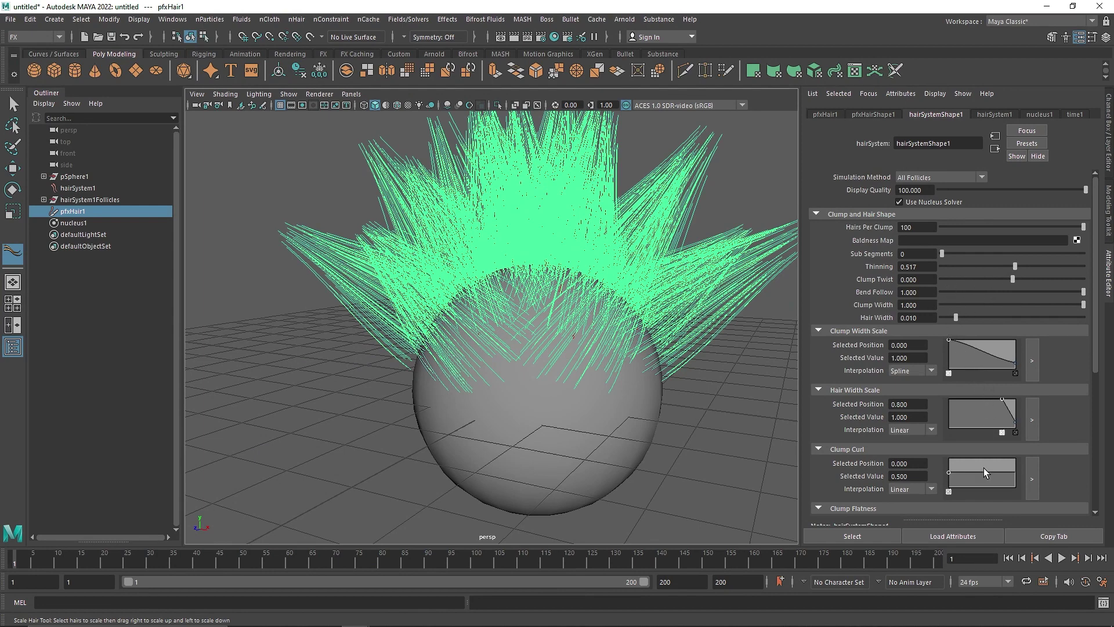
{"action": "left_click_drag", "start_coordinate": [974, 471], "coordinate": [974, 472]}
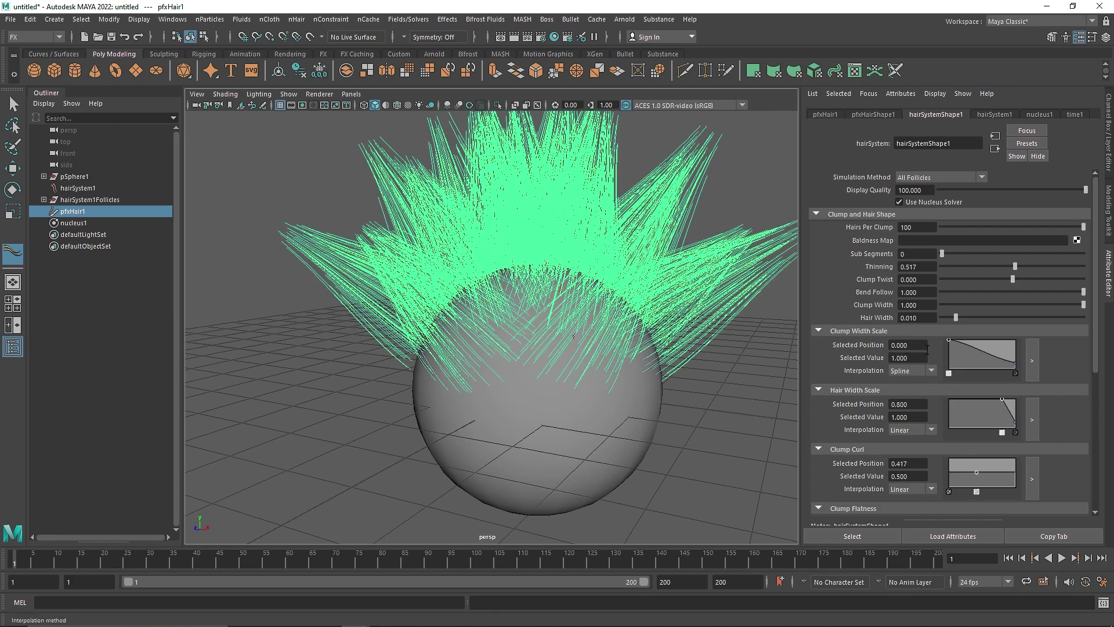
{"action": "left_click", "coordinate": [1016, 365]}
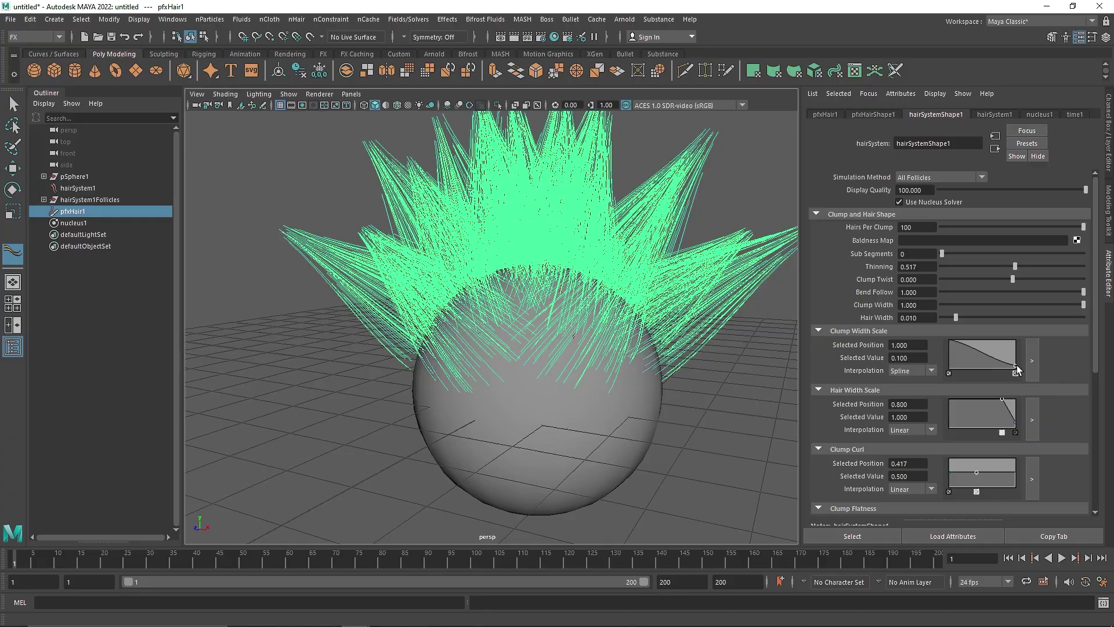
Play the hair simulation to about frame 65, return to the first frame, and undo the accidental Scale Hair Tool edit
{"action": "left_click", "coordinate": [1063, 557]}
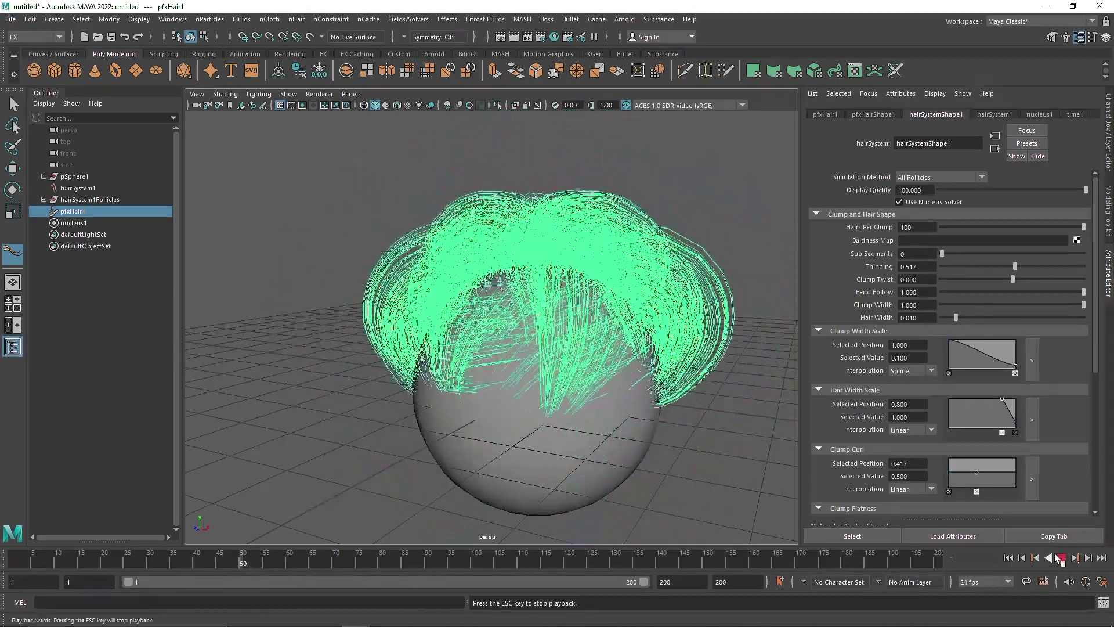
{"action": "left_click", "coordinate": [1060, 558]}
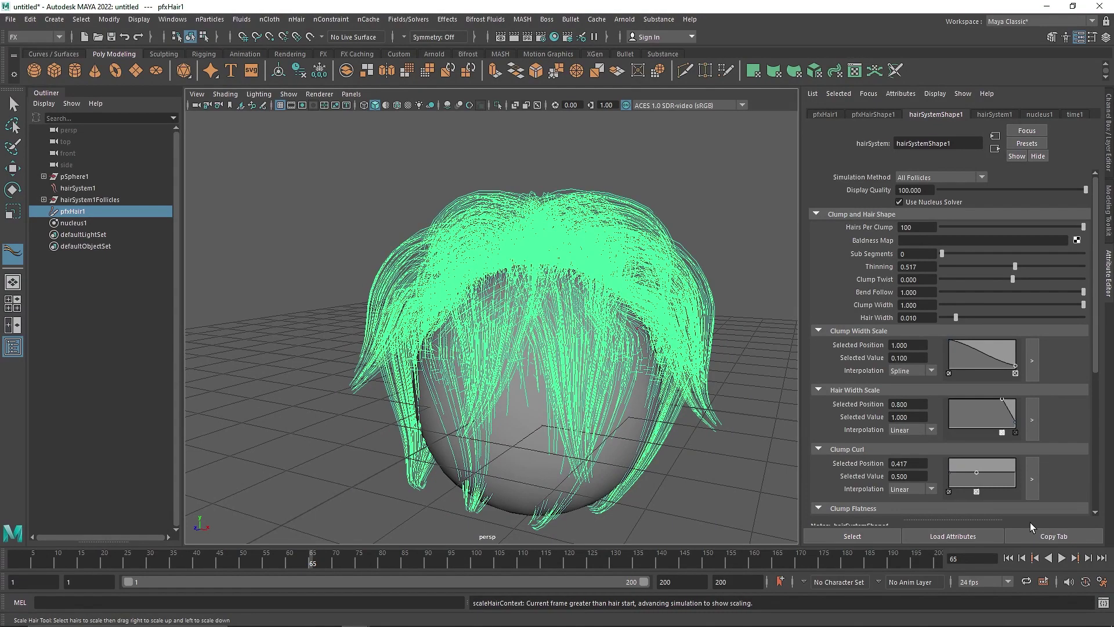
{"action": "left_click", "coordinate": [1008, 558]}
{"action": "left_click_drag", "start_coordinate": [544, 461], "coordinate": [427, 347], "text": "alt"}
{"action": "key", "text": "ctrl+z"}
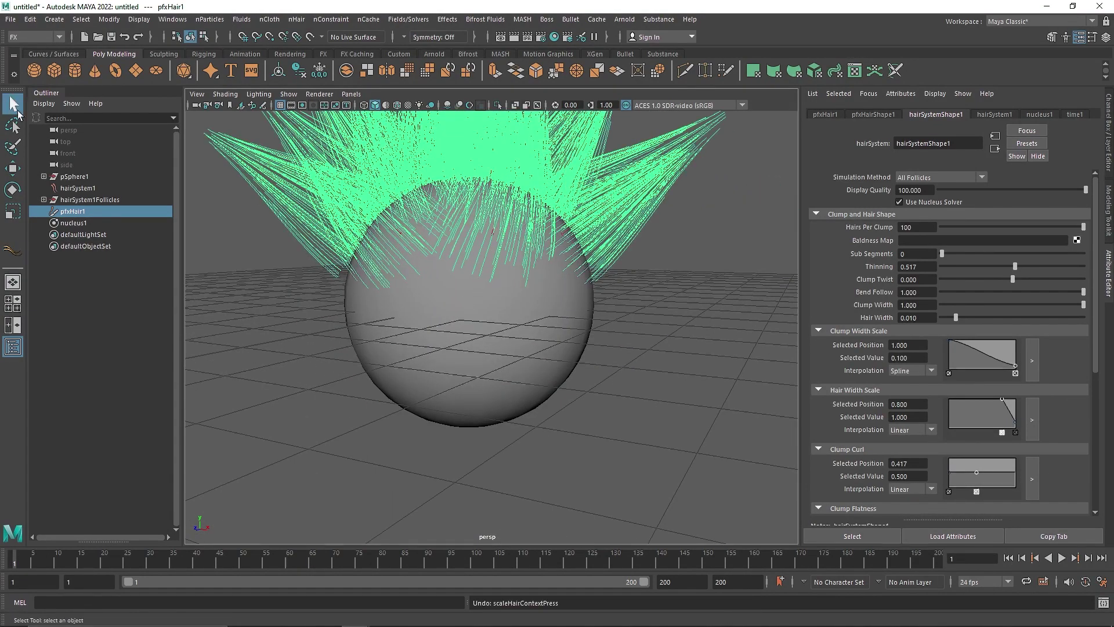
Select the lower sphere mesh and make it an nCloth passive collider for the hair
{"action": "left_click", "coordinate": [465, 326]}
{"action": "left_click", "coordinate": [296, 19]}
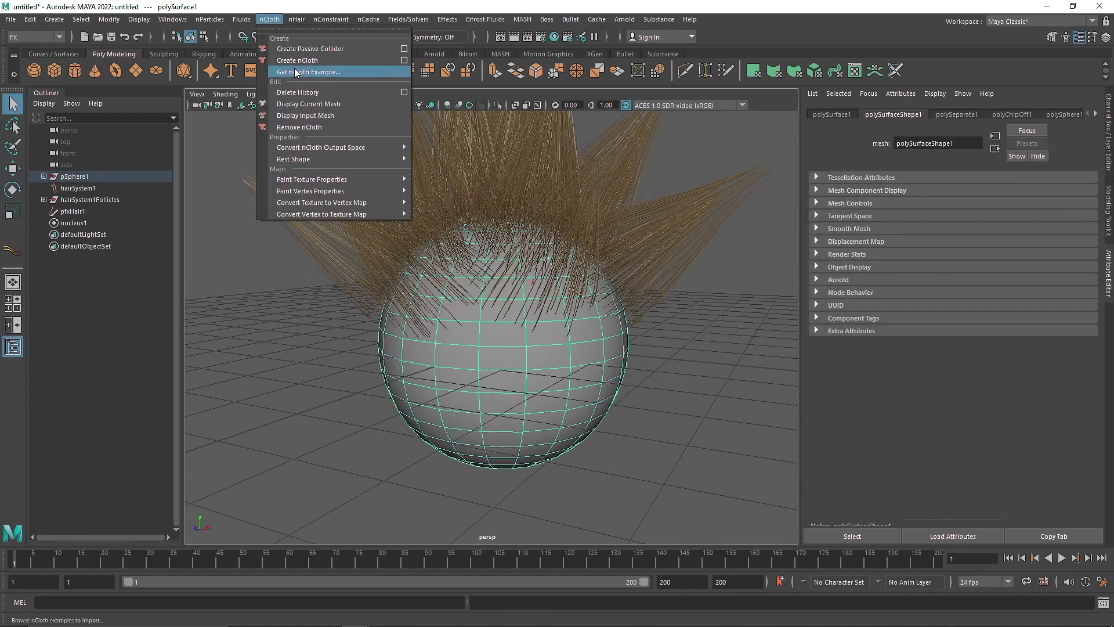
{"action": "left_click", "coordinate": [348, 72]}
Run the simulation with the collider, examine the falling hair from several angles, and stop at frame 139
{"action": "left_click_drag", "start_coordinate": [588, 303], "coordinate": [615, 348], "text": "alt"}
{"action": "left_click", "coordinate": [1061, 559]}
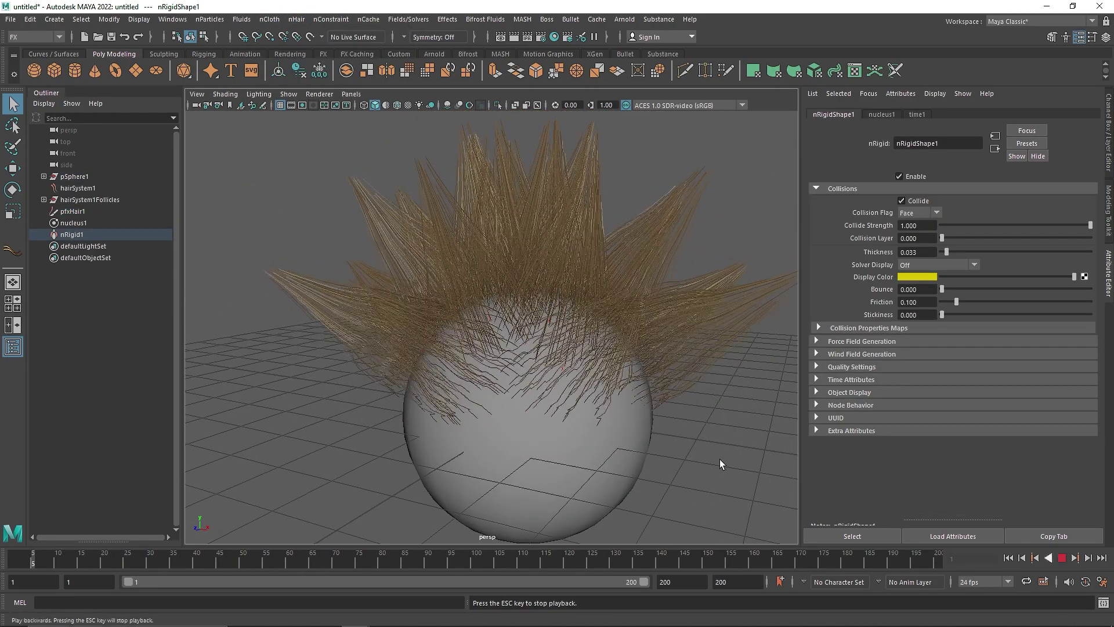
{"action": "scroll", "coordinate": [623, 439], "scroll_direction": "down", "scroll_amount": 3}
{"action": "middle_click_drag", "start_coordinate": [622, 437], "coordinate": [631, 413], "text": "alt"}
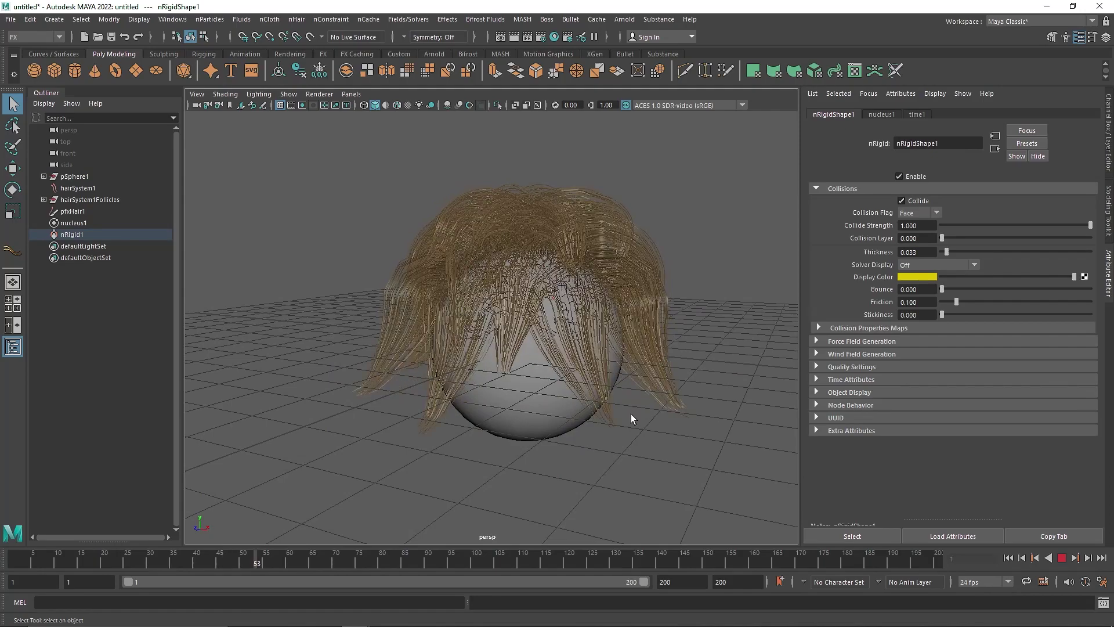
{"action": "left_click_drag", "start_coordinate": [552, 382], "coordinate": [567, 367], "text": "alt"}
{"action": "left_click_drag", "start_coordinate": [680, 402], "coordinate": [683, 441], "text": "alt"}
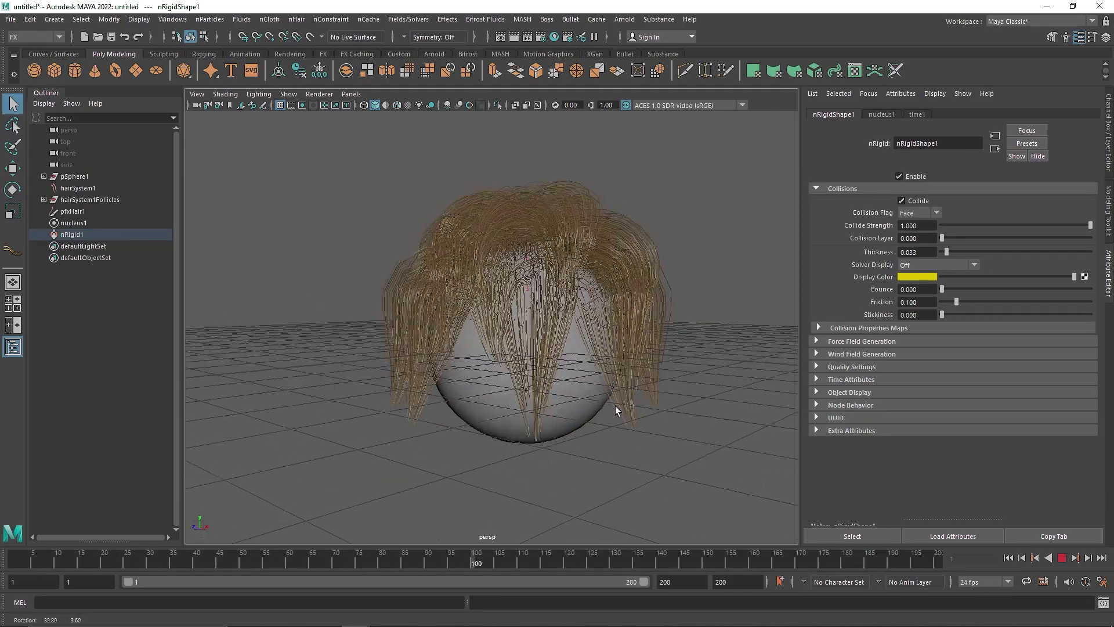
{"action": "left_click", "coordinate": [1061, 557]}
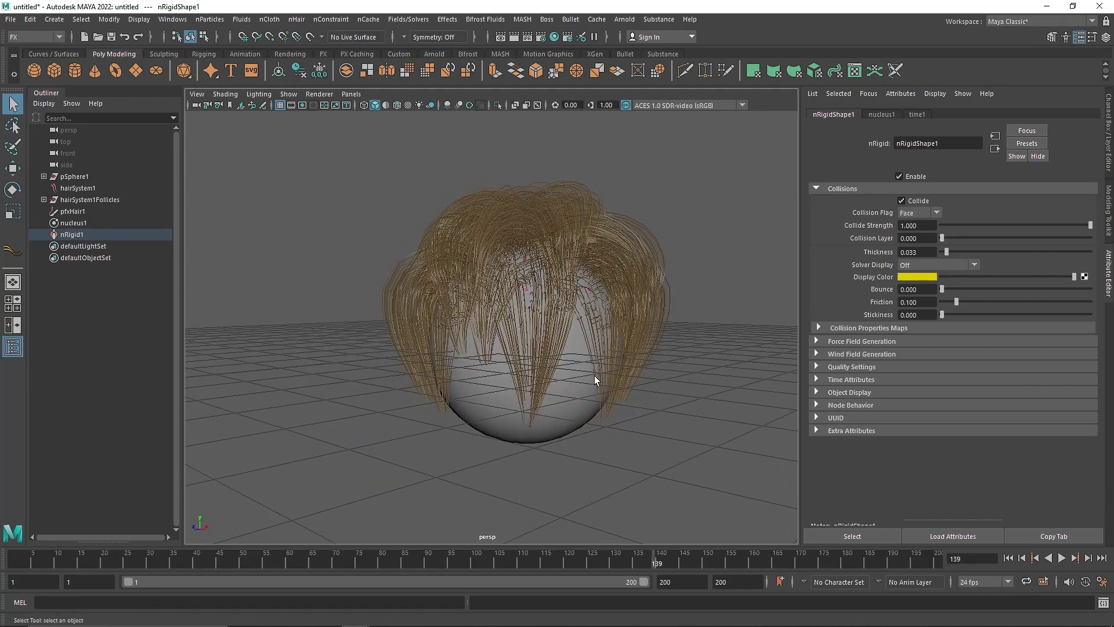
Frame the draped hair with nothing selected, add an Arnold sky dome light, and render it in the Arnold RenderView
{"action": "scroll", "coordinate": [594, 378], "scroll_direction": "up", "scroll_amount": 3}
{"action": "left_click_drag", "start_coordinate": [594, 378], "coordinate": [514, 402], "text": "alt"}
{"action": "left_click", "coordinate": [335, 261]}
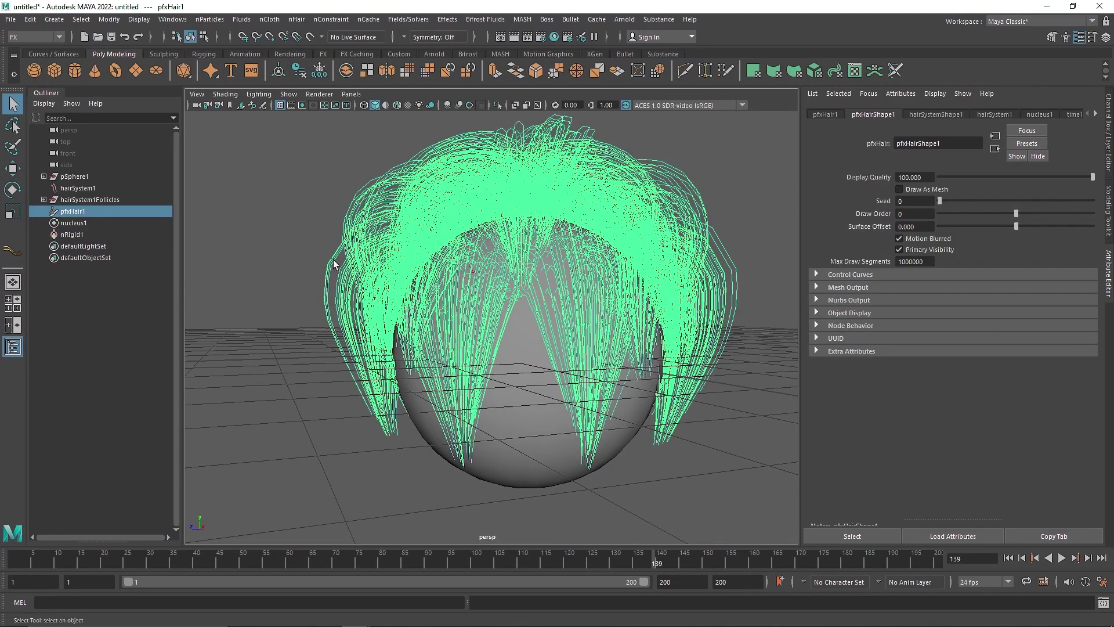
{"action": "left_click", "coordinate": [302, 267]}
{"action": "left_click_drag", "start_coordinate": [301, 275], "coordinate": [401, 316], "text": "alt"}
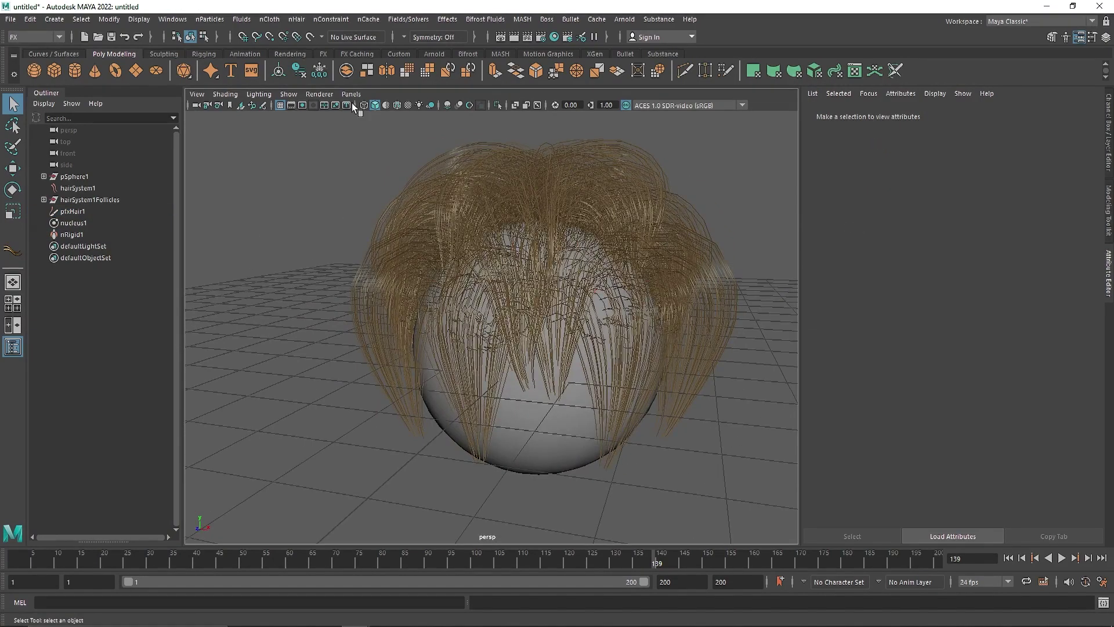
{"action": "left_click", "coordinate": [434, 54]}
{"action": "left_click", "coordinate": [95, 70]}
{"action": "left_click", "coordinate": [387, 71]}
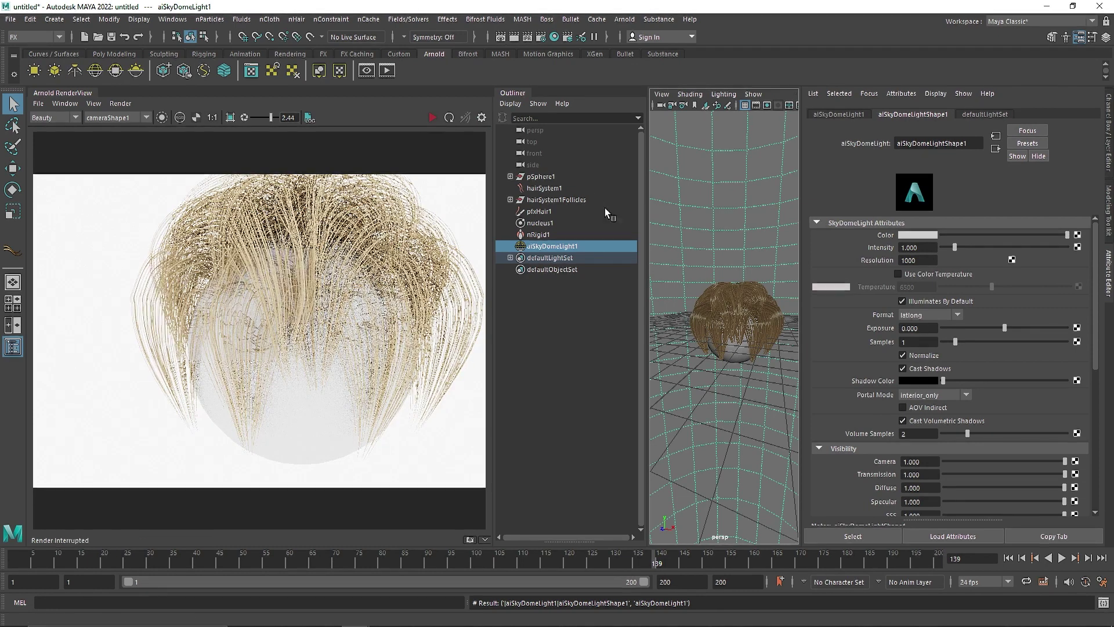
Select hairSystem1, restart the Arnold render, and raise Hair Width to 0.037
{"action": "left_click", "coordinate": [569, 189]}
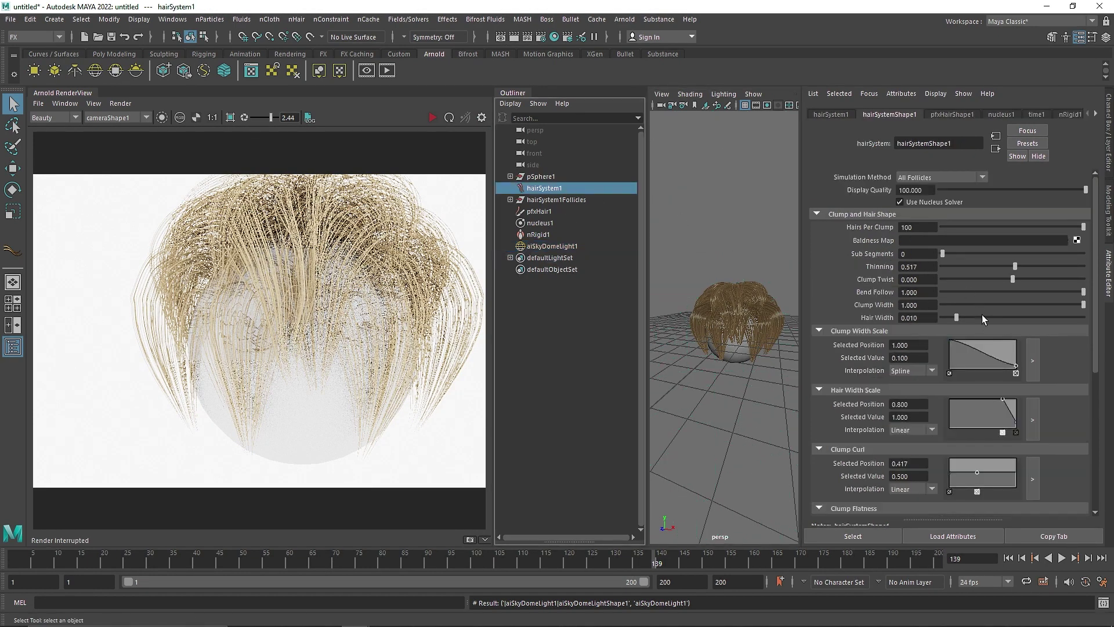
{"action": "left_click", "coordinate": [433, 117]}
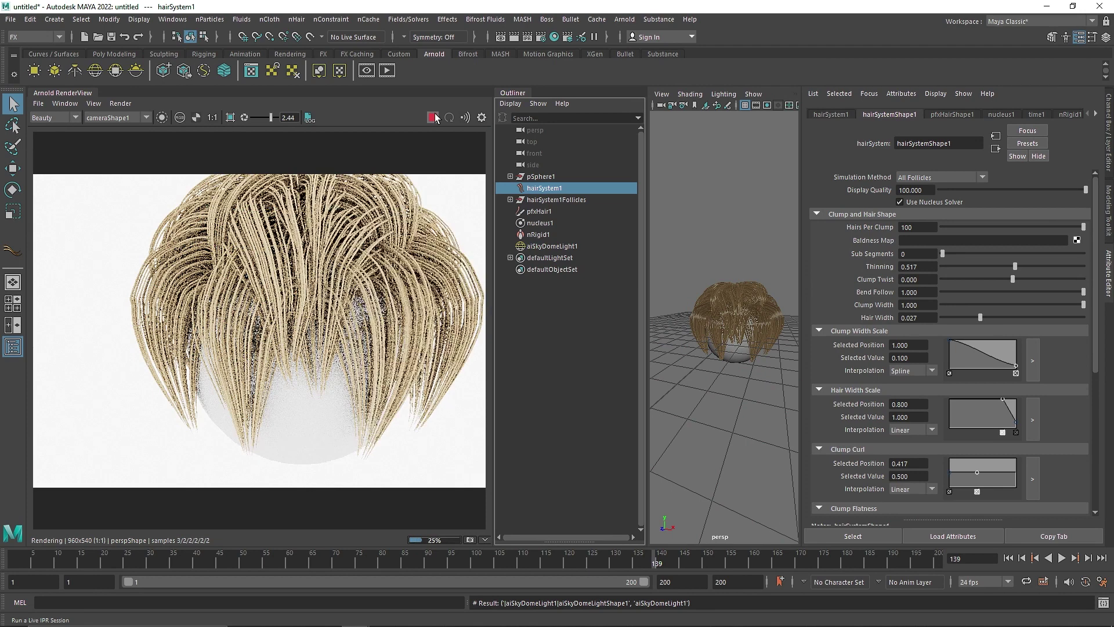
{"action": "left_click_drag", "start_coordinate": [986, 314], "coordinate": [1002, 317]}
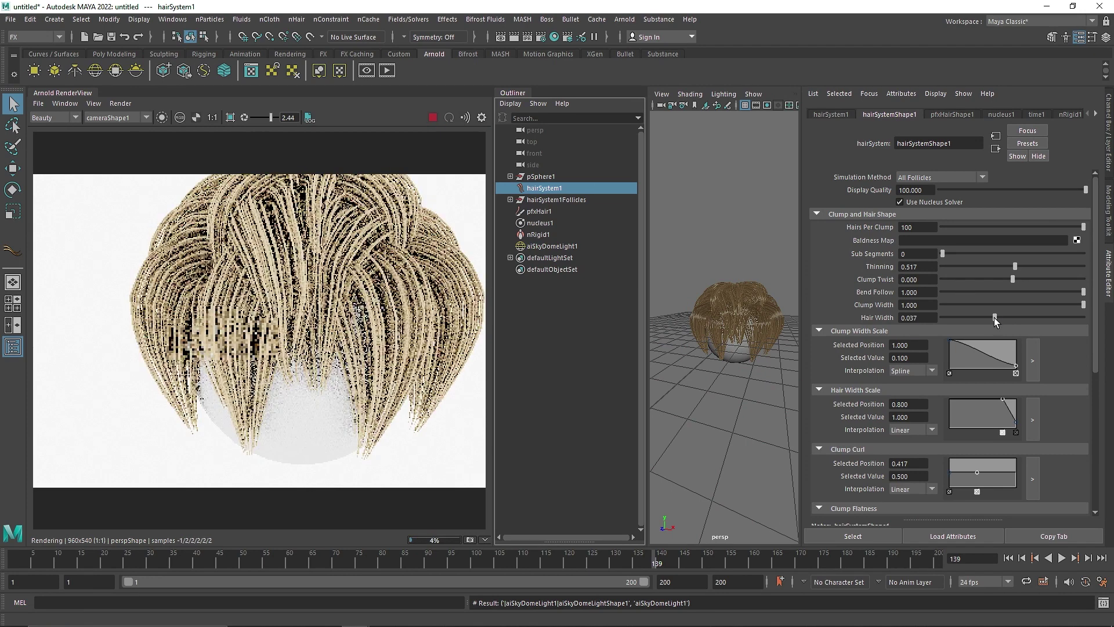
Darken the hair system's Hair Color to a very dark brown in its Shading settings and render the hair again
{"action": "scroll", "coordinate": [900, 456], "scroll_direction": "down", "scroll_amount": 5}
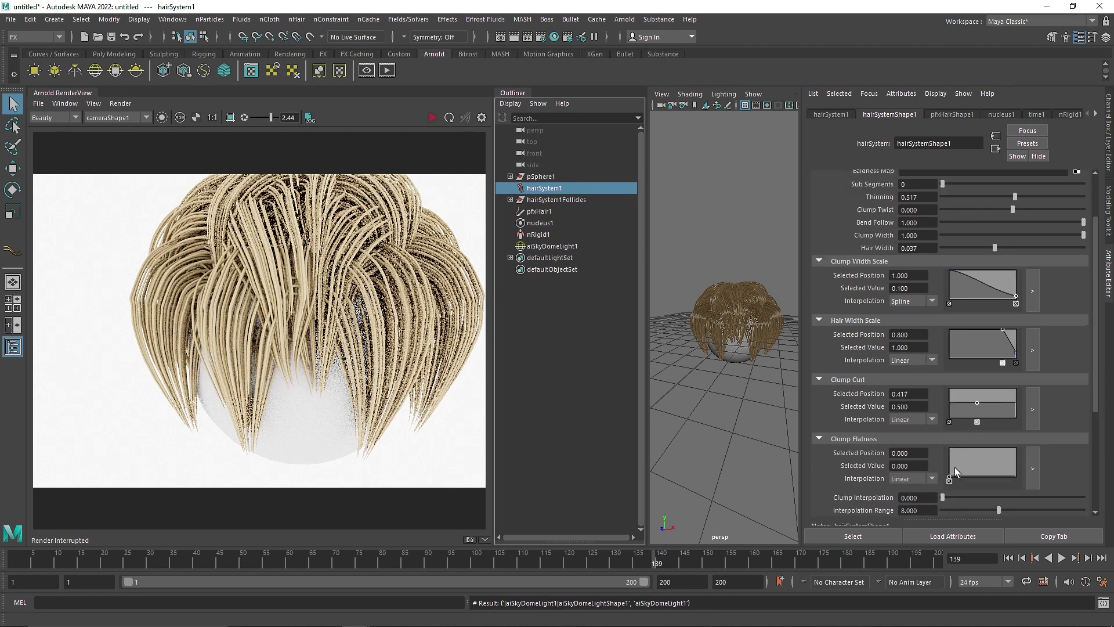
{"action": "left_click", "coordinate": [840, 407]}
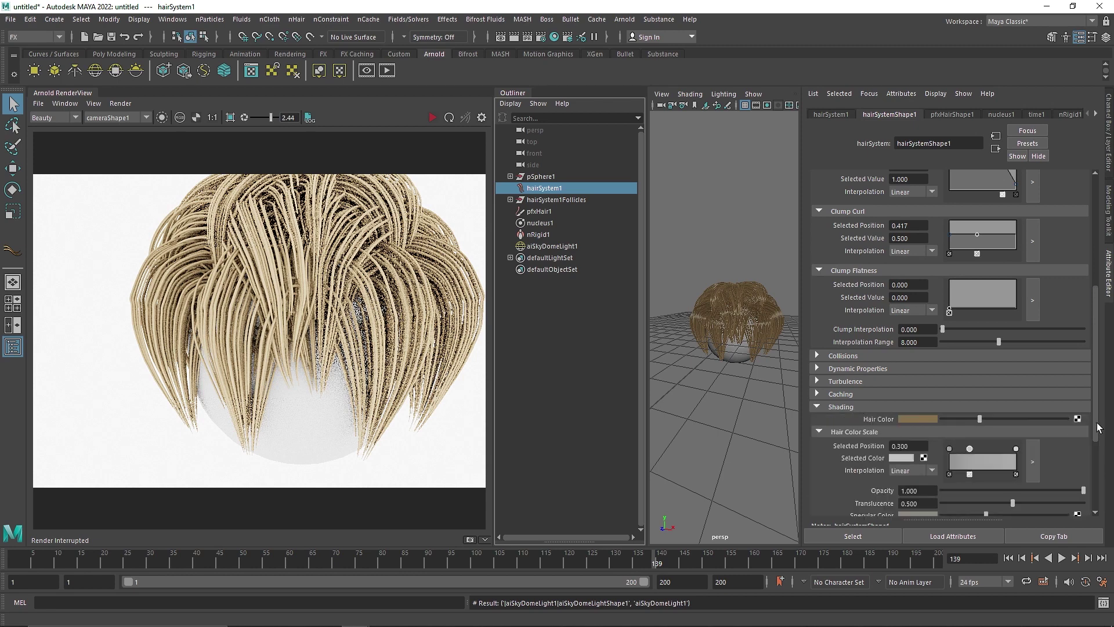
{"action": "left_click_drag", "start_coordinate": [979, 418], "coordinate": [952, 420]}
{"action": "left_click", "coordinate": [434, 119]}
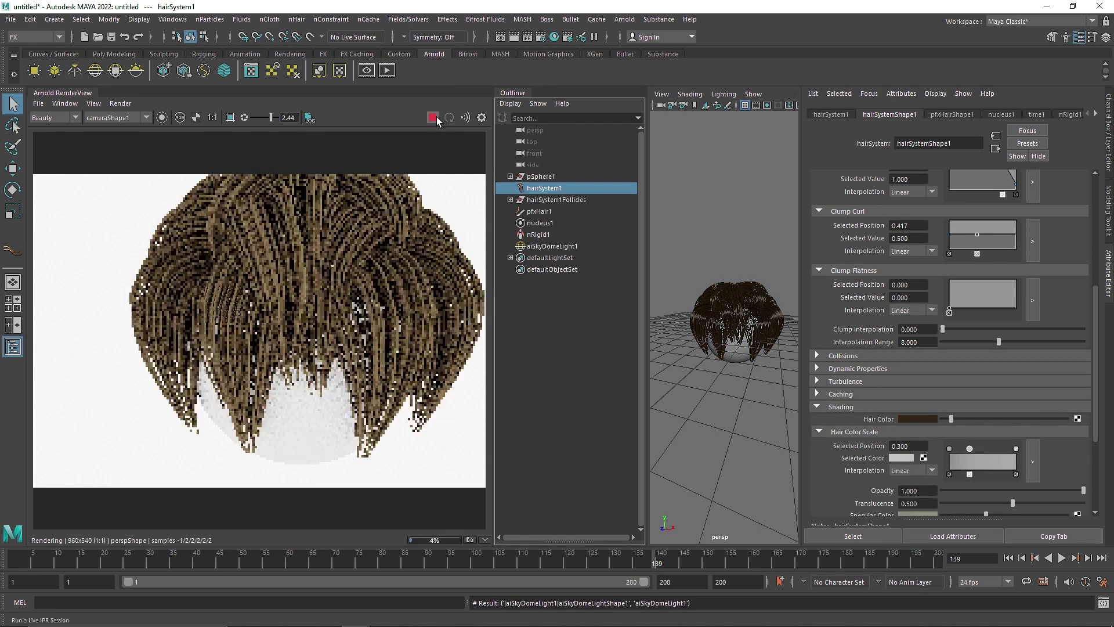
{"action": "left_click", "coordinate": [434, 117]}
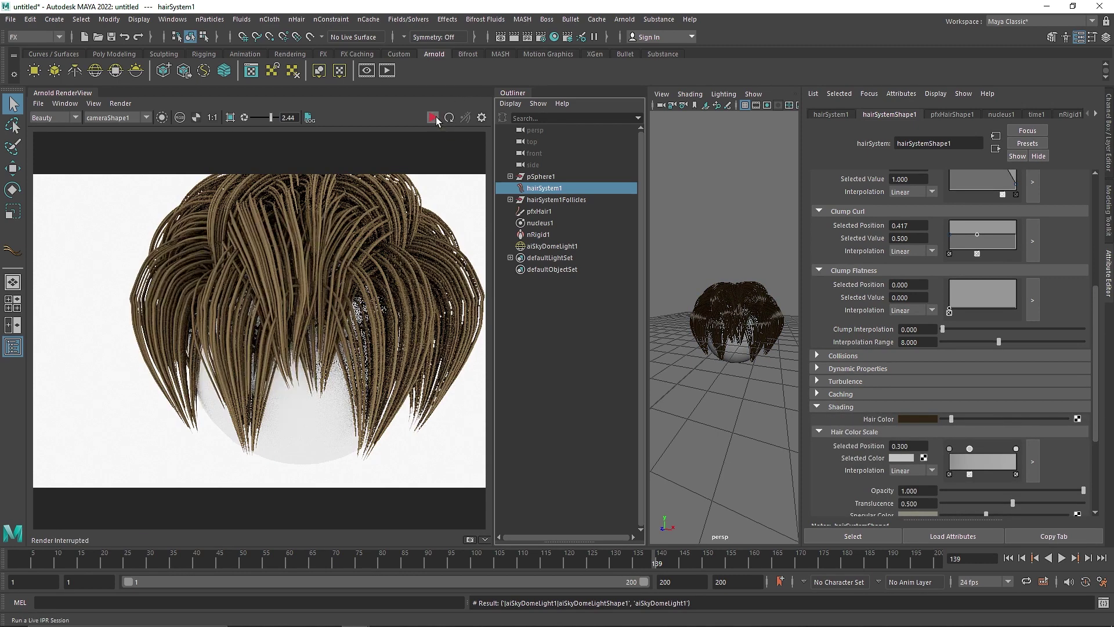
Close the Arnold RenderView and delete the pfxHair1 hair from the sphere
{"action": "right_click", "coordinate": [73, 99]}
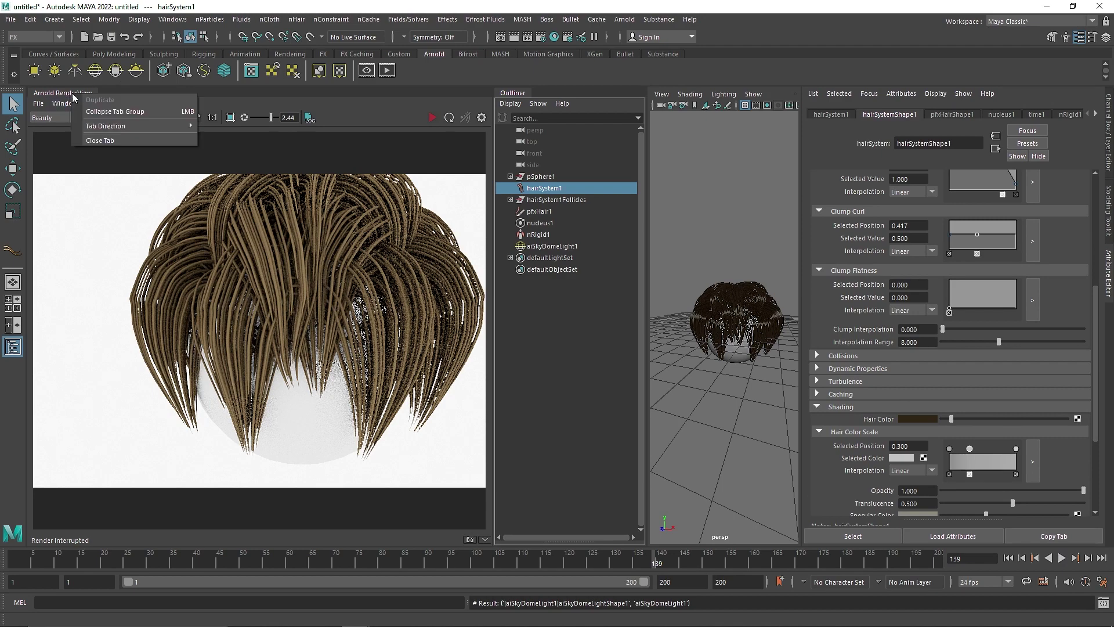
{"action": "left_click", "coordinate": [100, 140]}
{"action": "left_click", "coordinate": [611, 307]}
{"action": "key", "text": "Delete"}
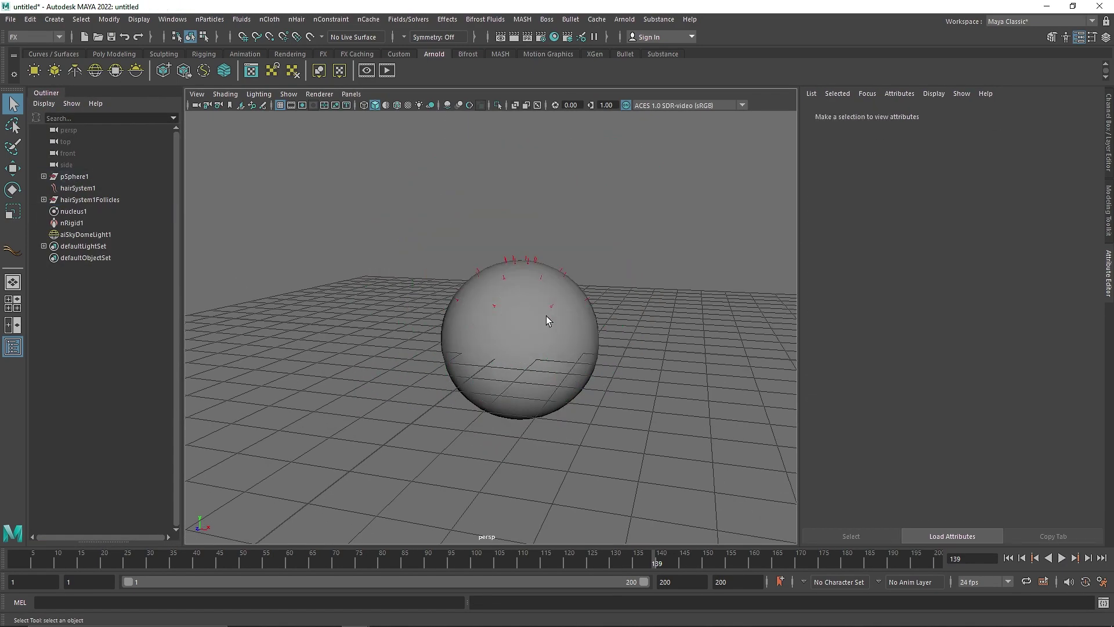
Select all the scene nodes from pSphere1 through nRigid1
{"action": "left_click", "coordinate": [74, 176]}
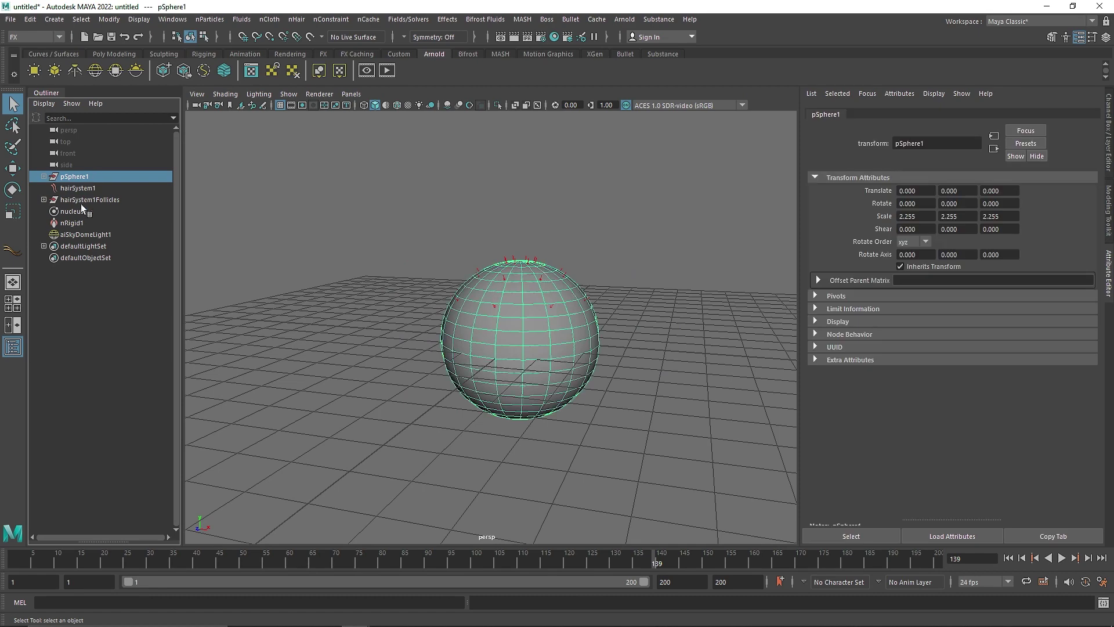
{"action": "left_click", "coordinate": [72, 223], "text": "shift"}
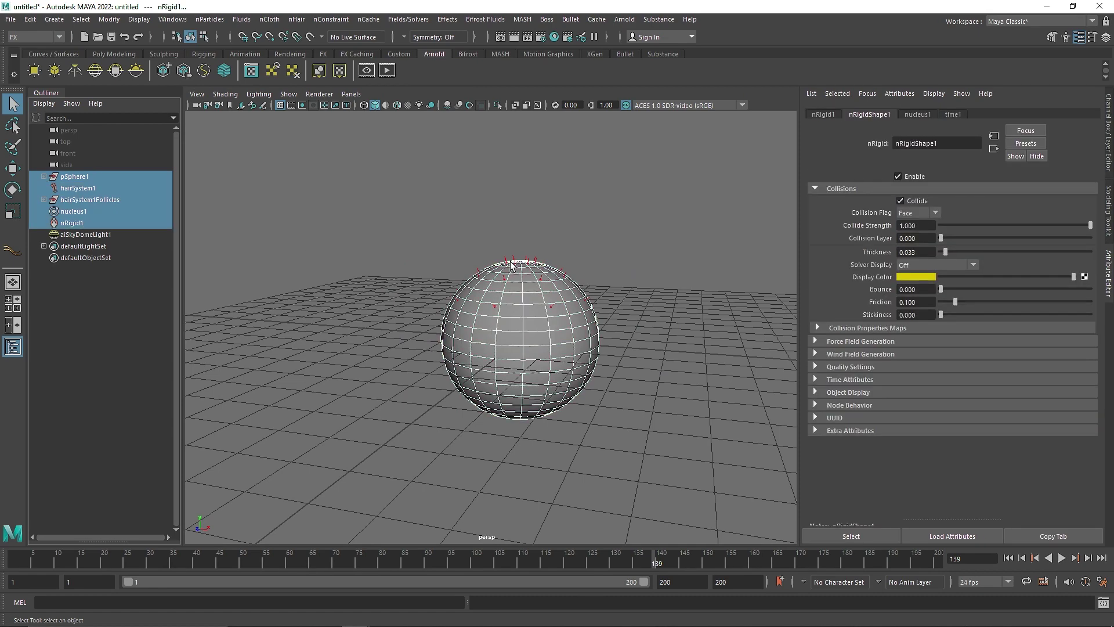